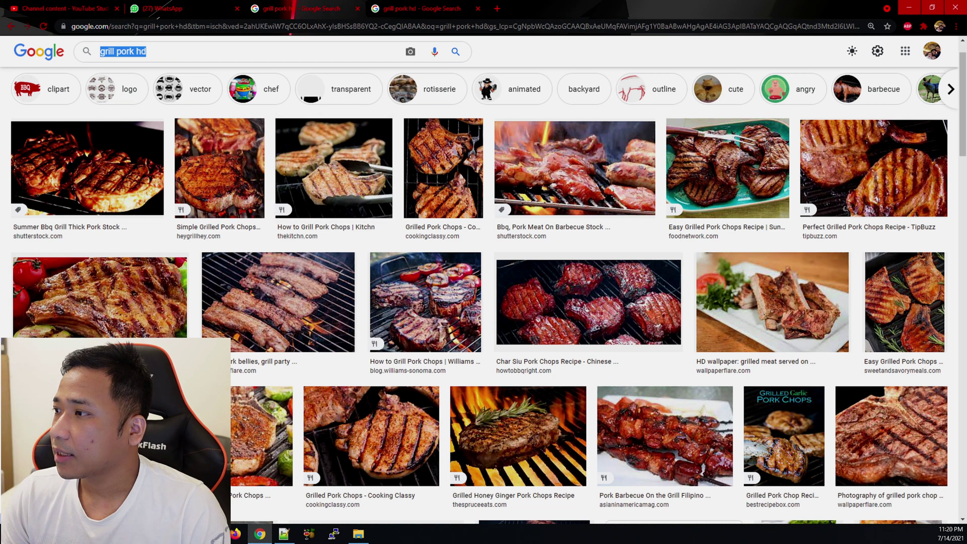
Review the "grill pork hd" image search, and view the barbecued pork belly picture opened in the other browser tab.
left_click(147, 52)
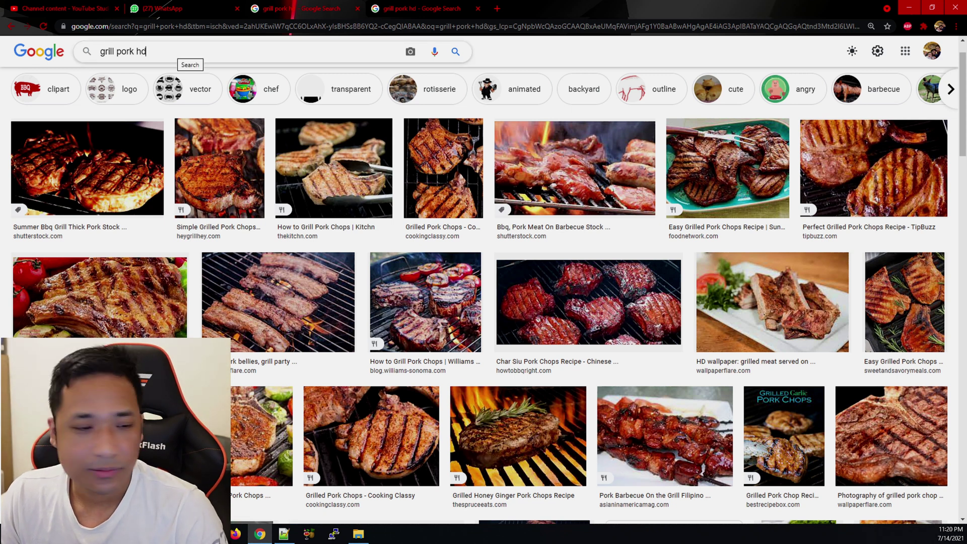
double_click(140, 51)
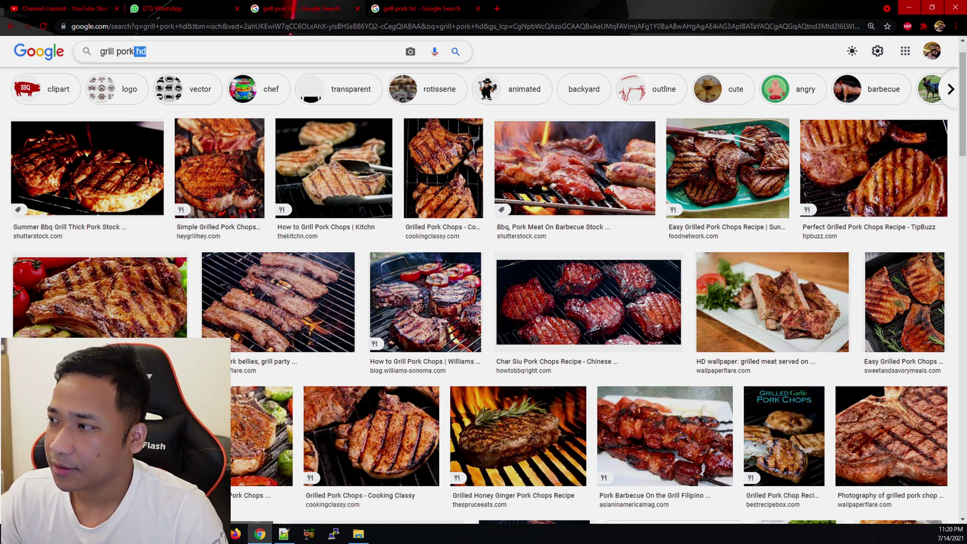
left_click(149, 52)
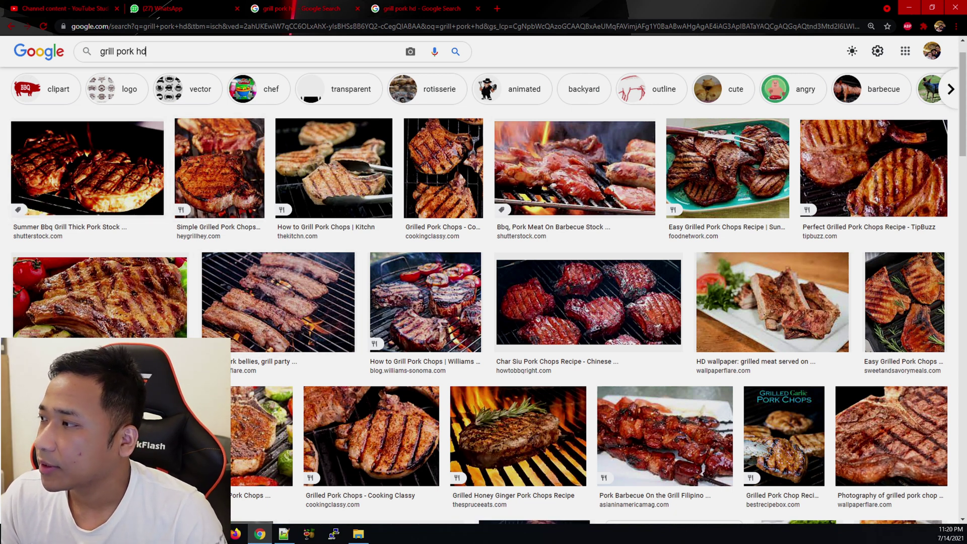
left_click(396, 9)
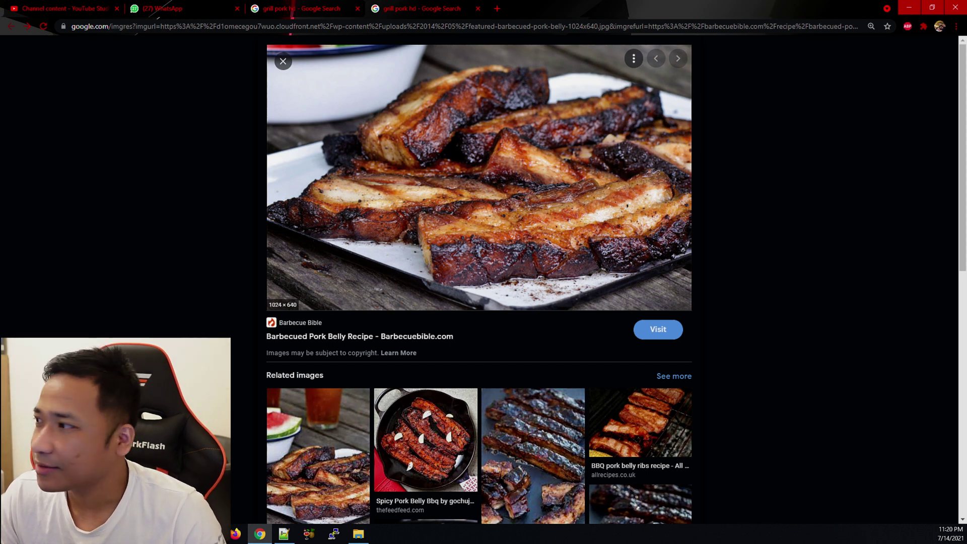
Open the THUMBNAIL folder on the desktop and preview PORK.jpg in the photo viewer.
key("super+d")
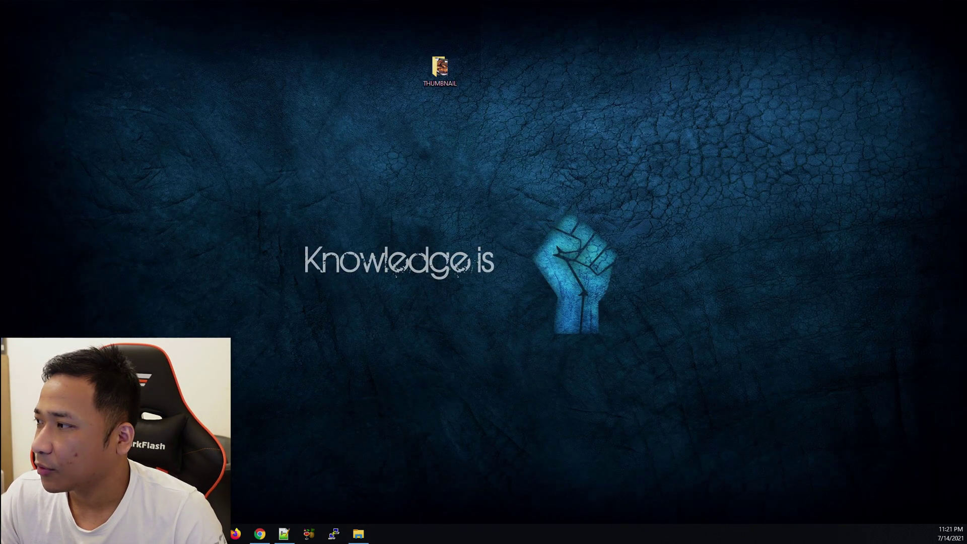
double_click(439, 71)
key("Return")
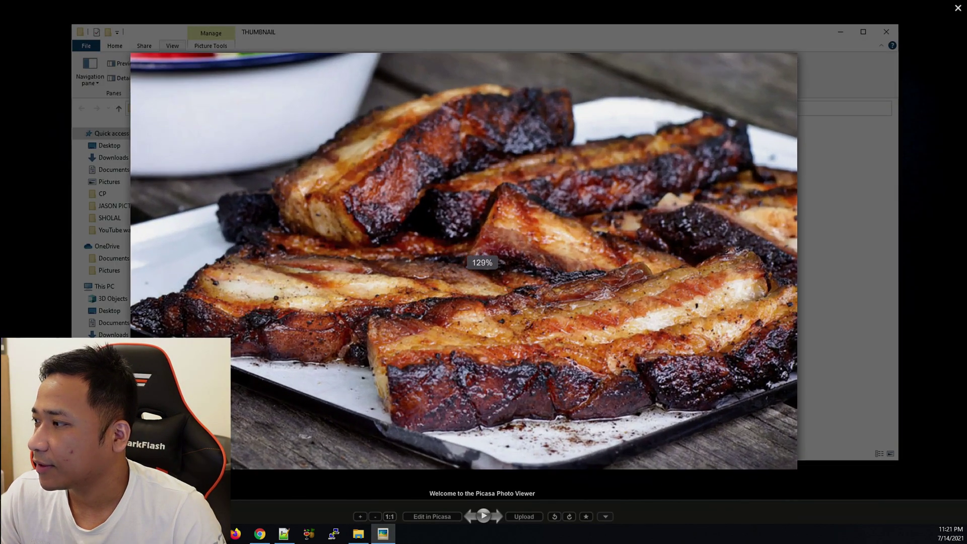
scroll(482, 262, "down", 5)
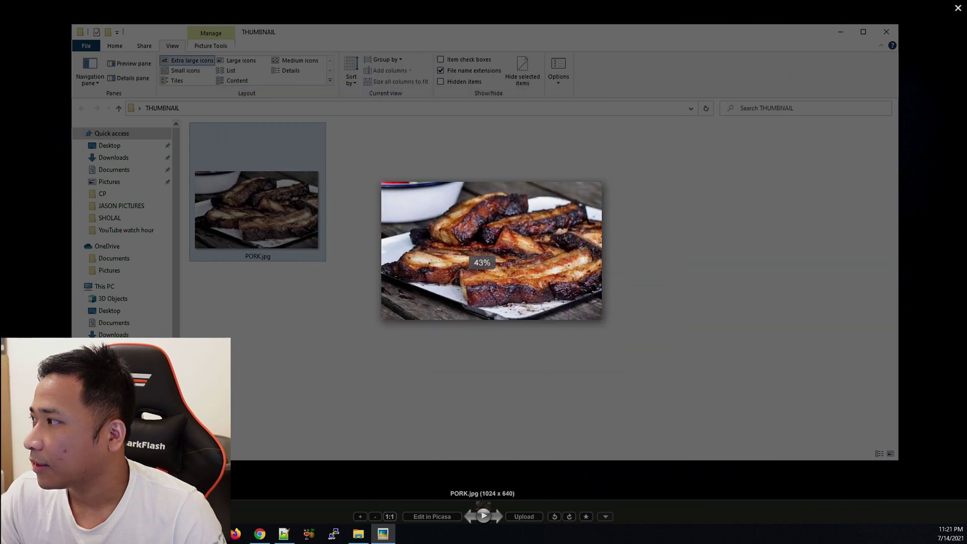
key("Escape")
Check the pixel dimensions of PORK.jpg in its file properties.
right_click(277, 184)
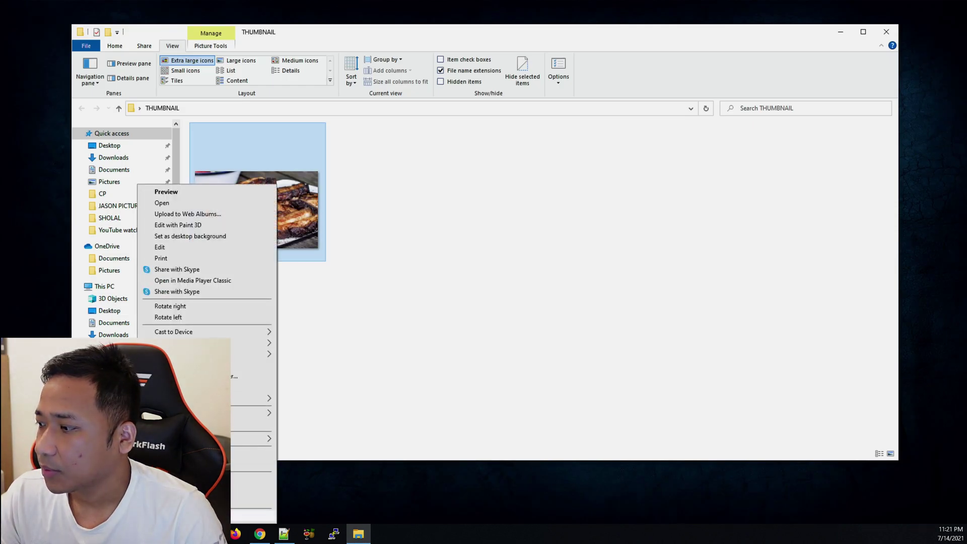
key("r")
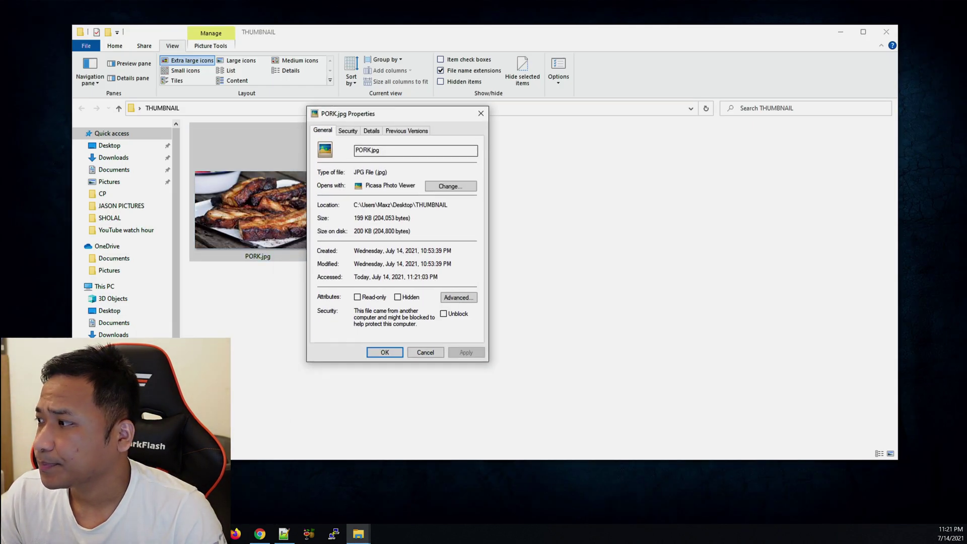
left_click(371, 131)
left_click(399, 293)
scroll(399, 294, "down", 1)
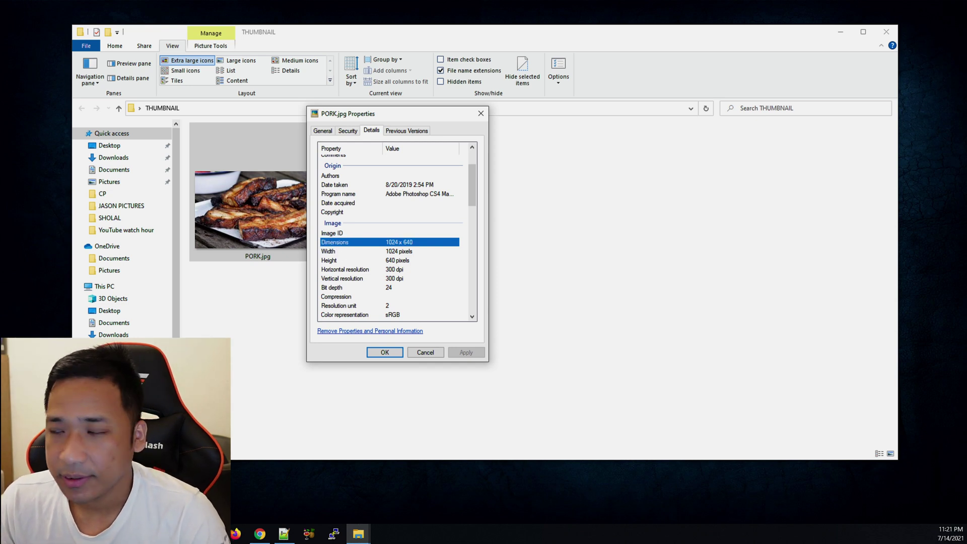
left_click(481, 113)
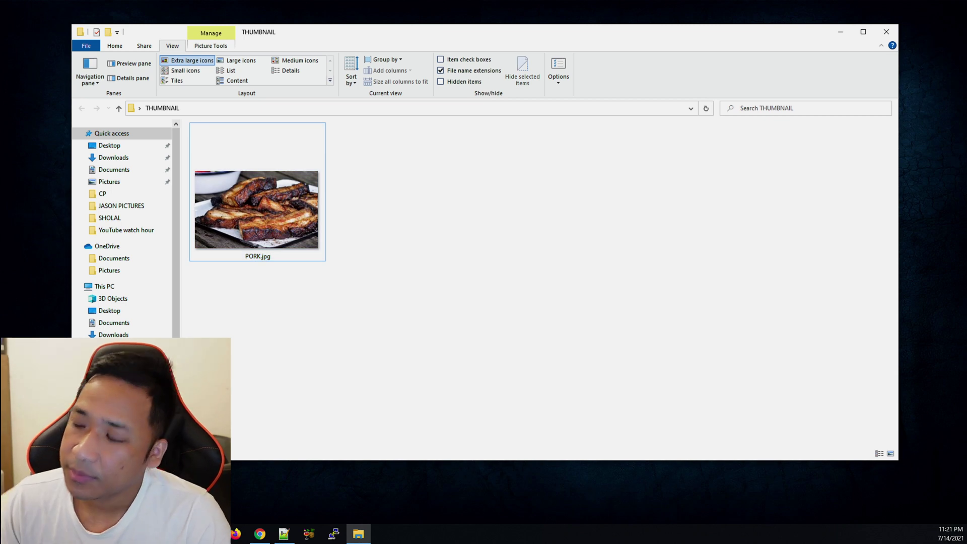
Open PORK.jpg in Adobe Photoshop 2020 and unlock its Background layer.
left_click(257, 209)
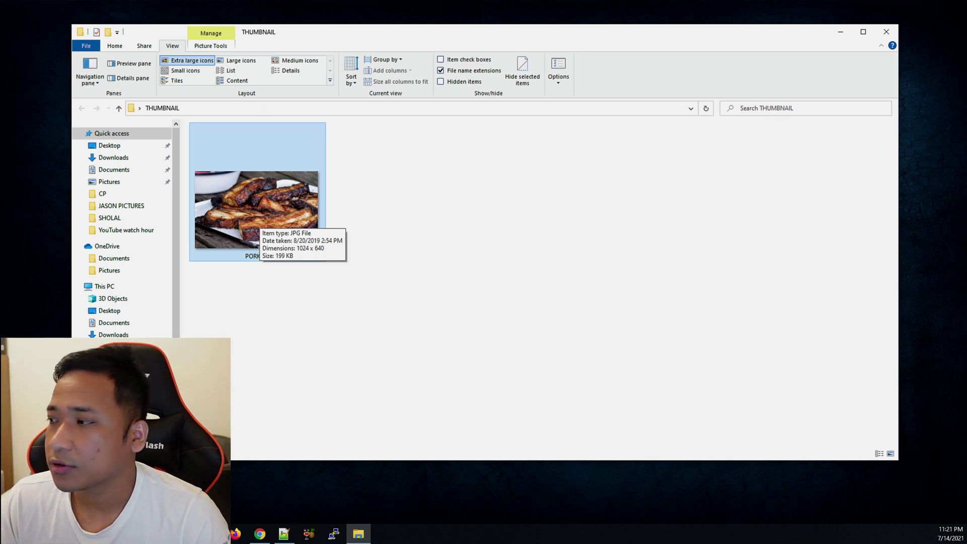
right_click(260, 219)
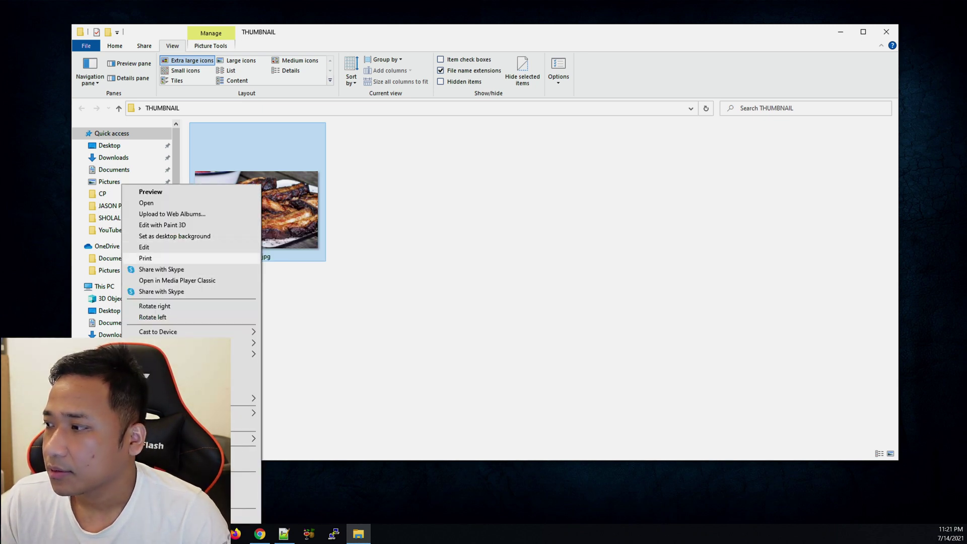
mouse_move(212, 399)
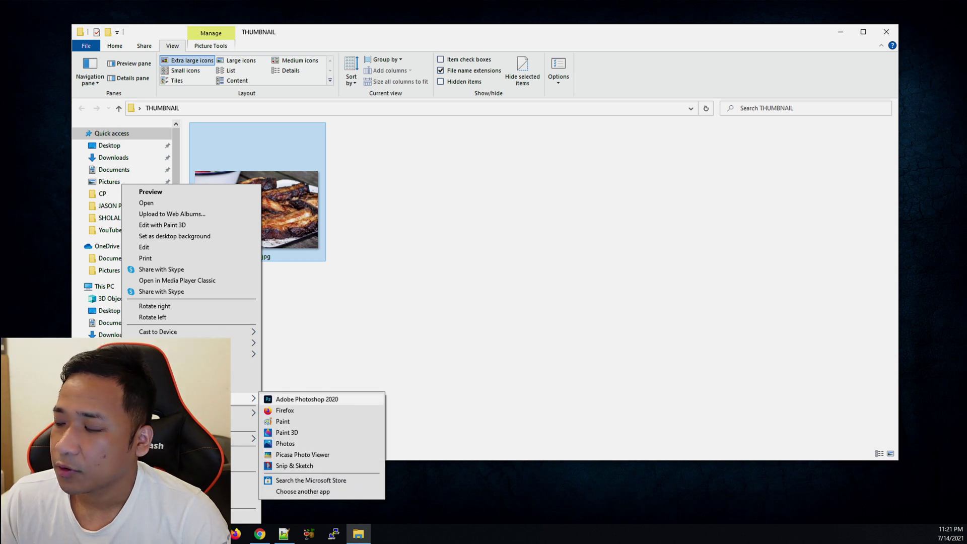
left_click(307, 399)
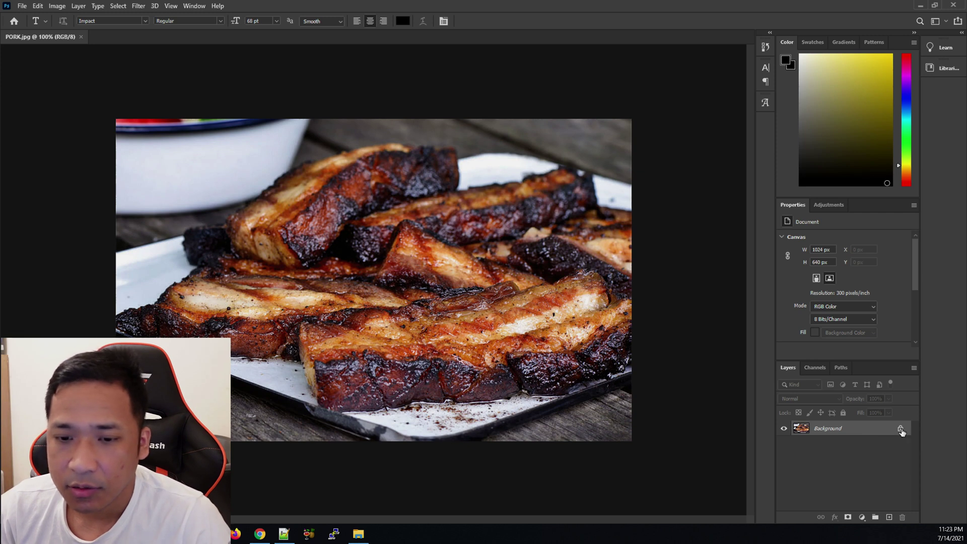
left_click(901, 430)
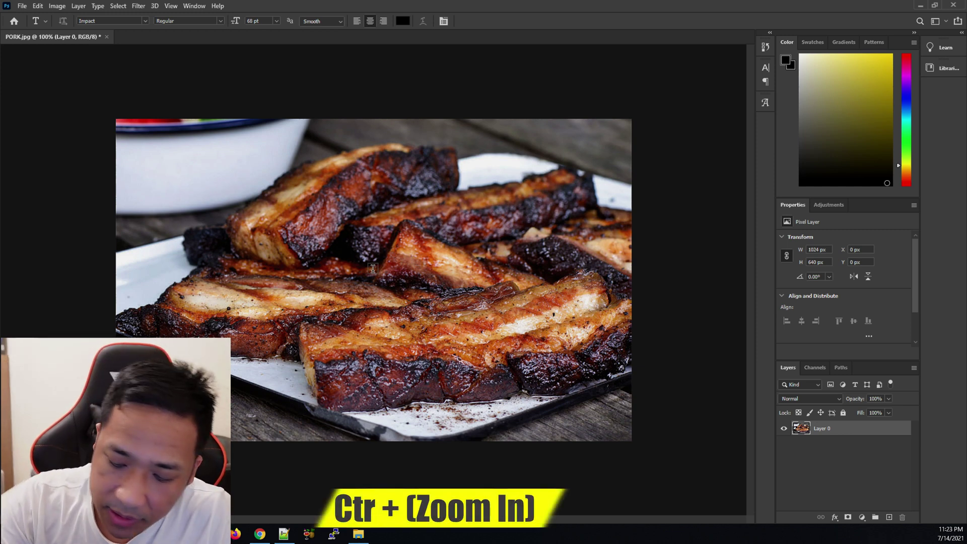
Enter an image size of 1280 px wide by 720 px high, with width and height unlinked.
key("ctrl+plus")
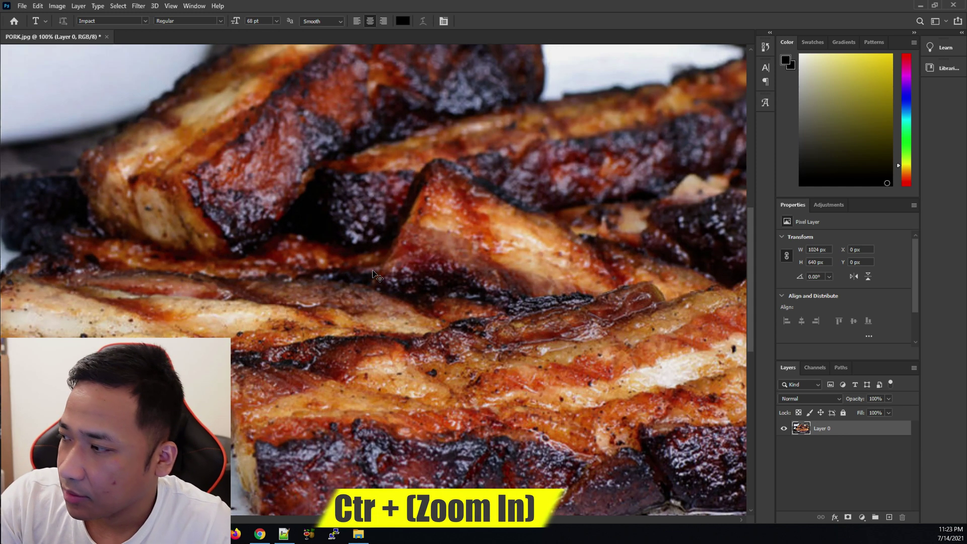
key("ctrl+minus")
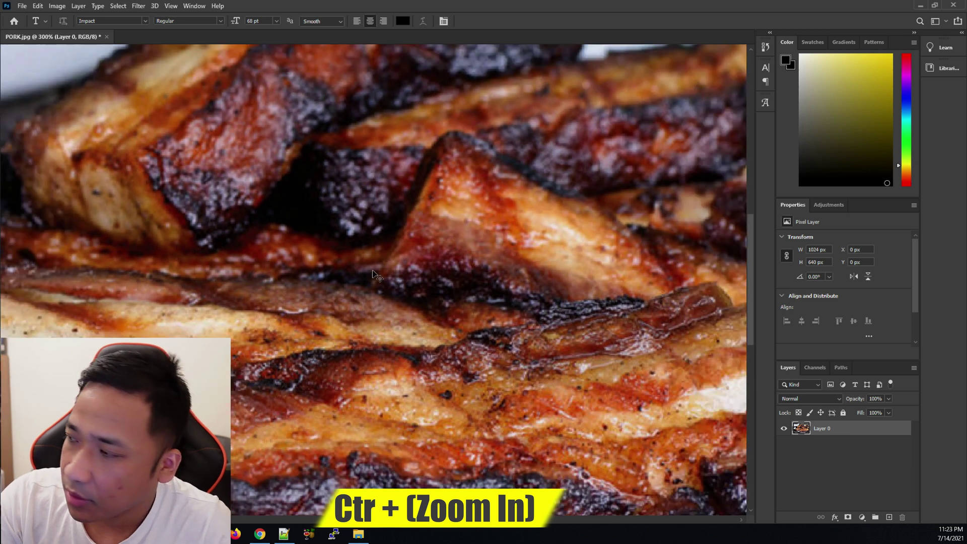
key("ctrl+minus")
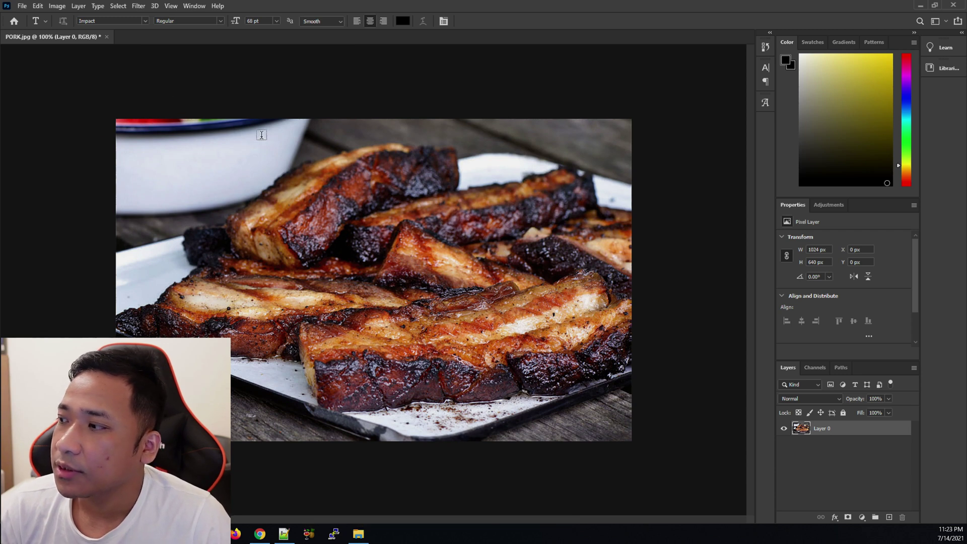
left_click(58, 6)
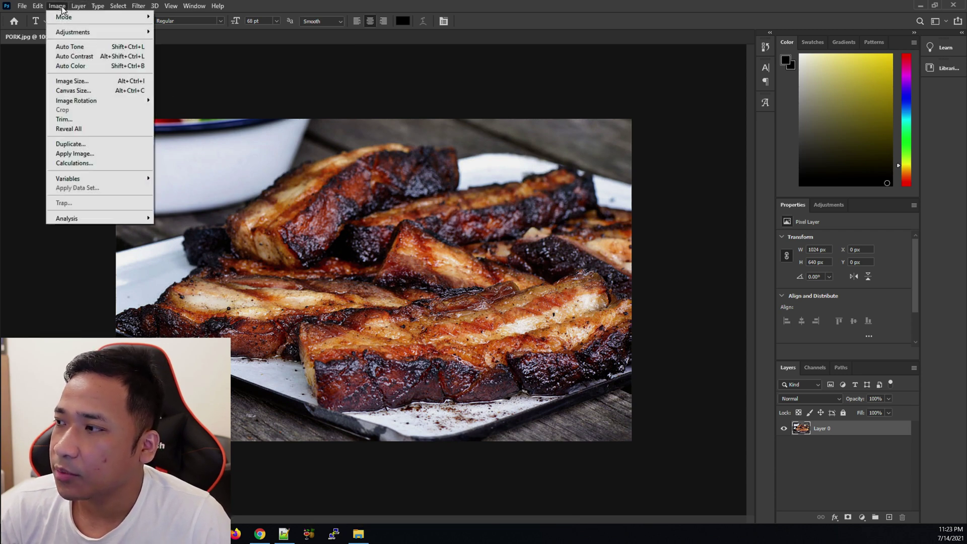
left_click(93, 82)
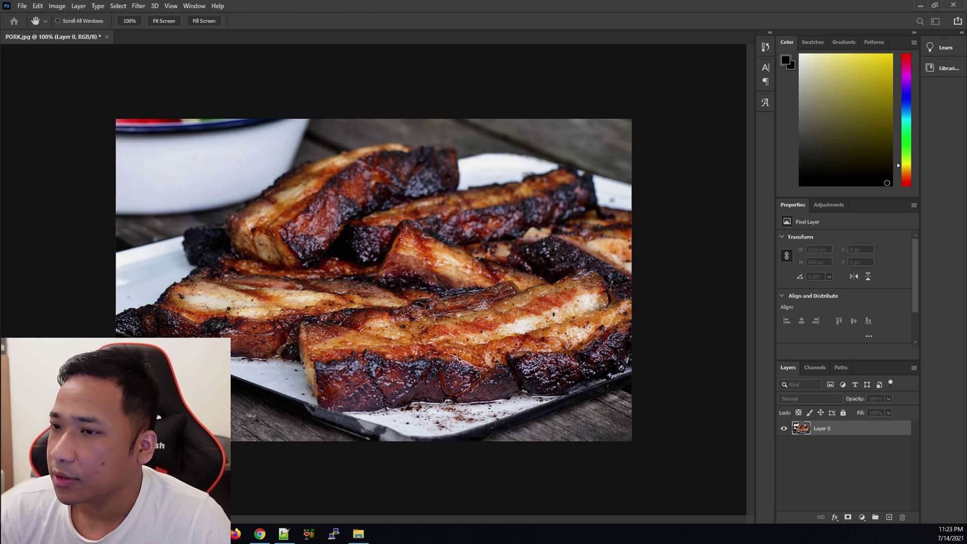
left_click_drag(431, 150, 533, 129)
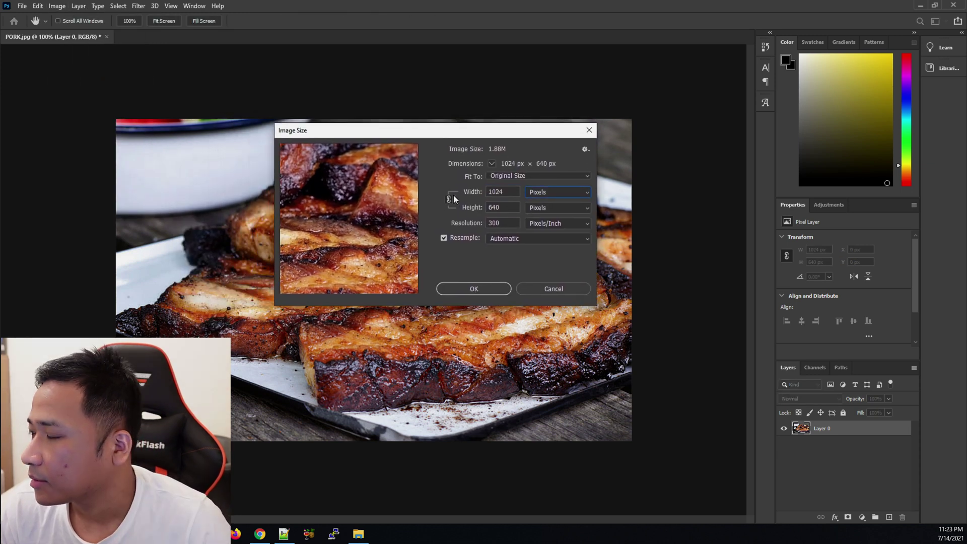
double_click(508, 191)
type("128")
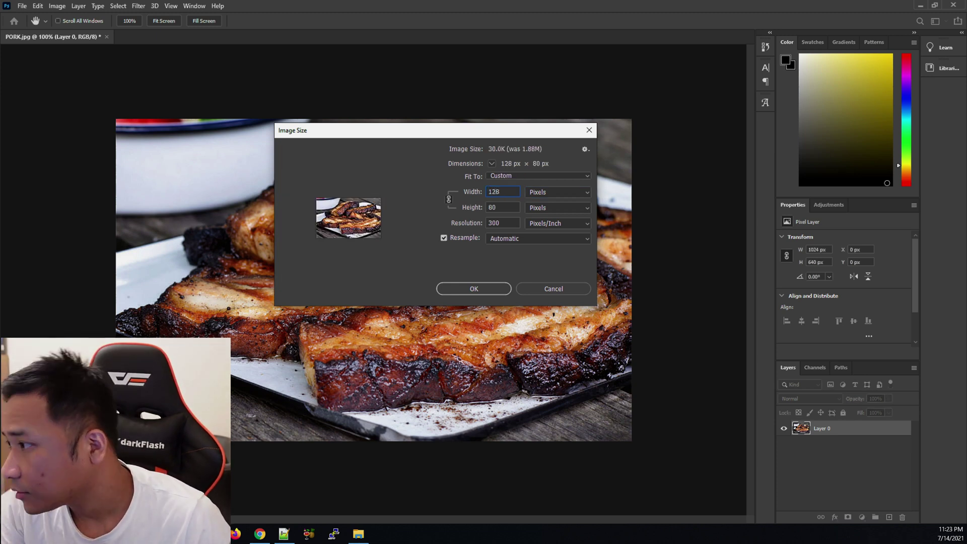
type("0")
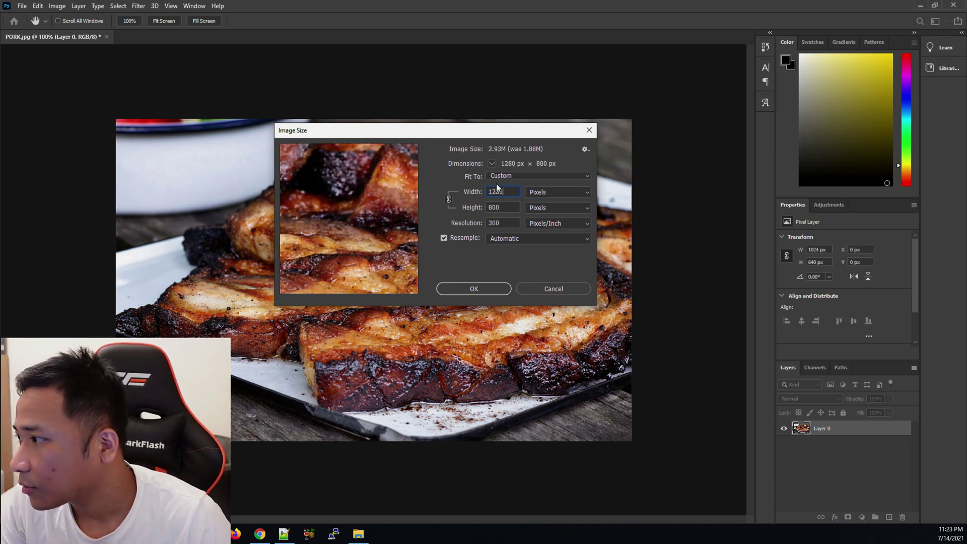
left_click(450, 201)
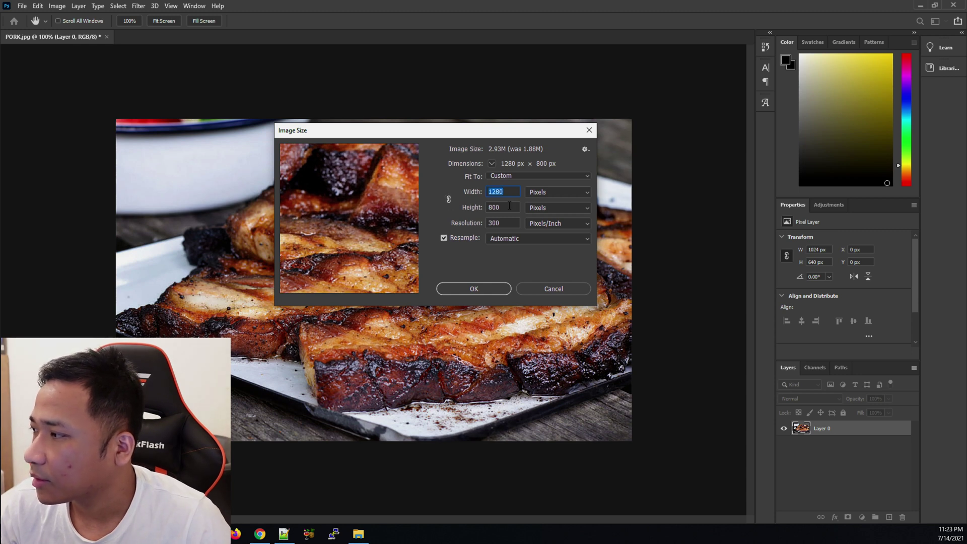
key("Tab")
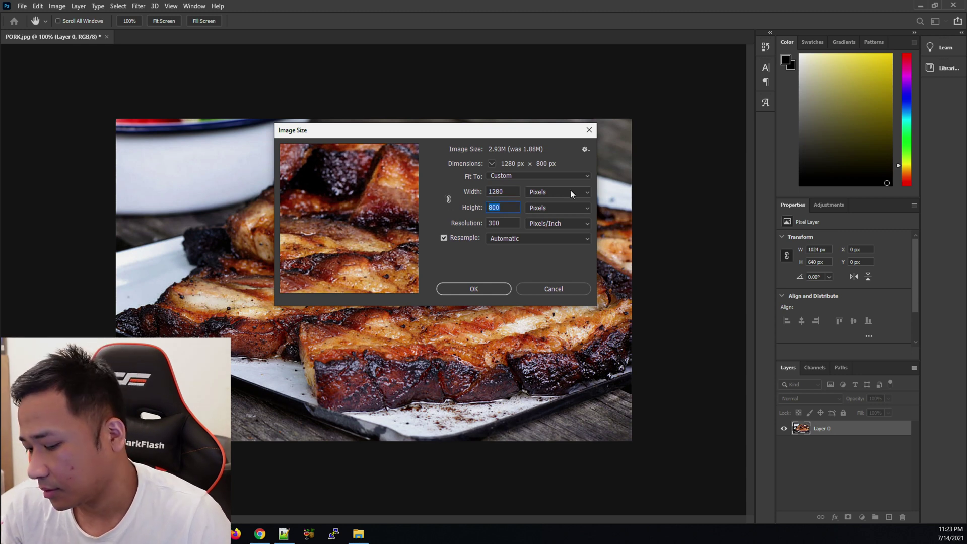
type("720")
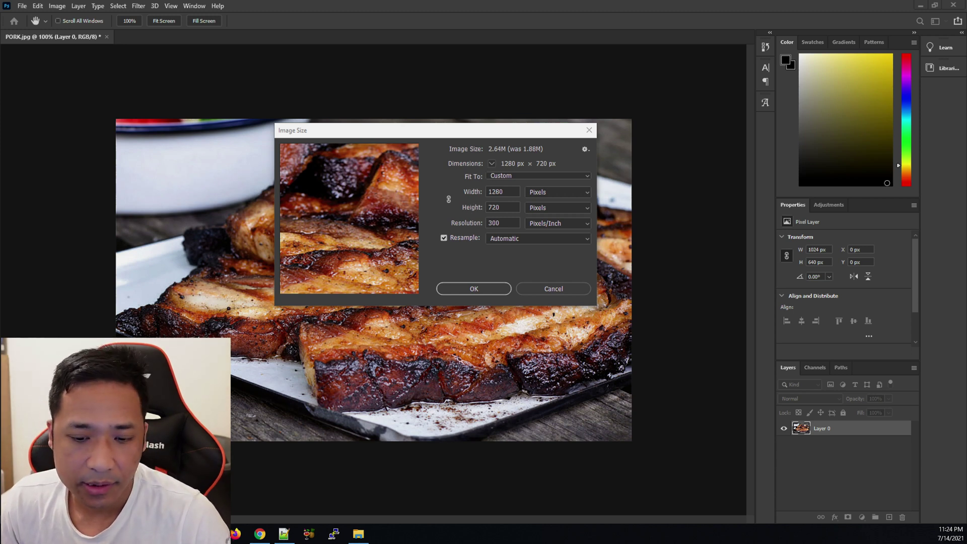
Check the recommended YouTube thumbnail size in Chrome, and return to Photoshop to apply the new image size.
key("alt+Tab")
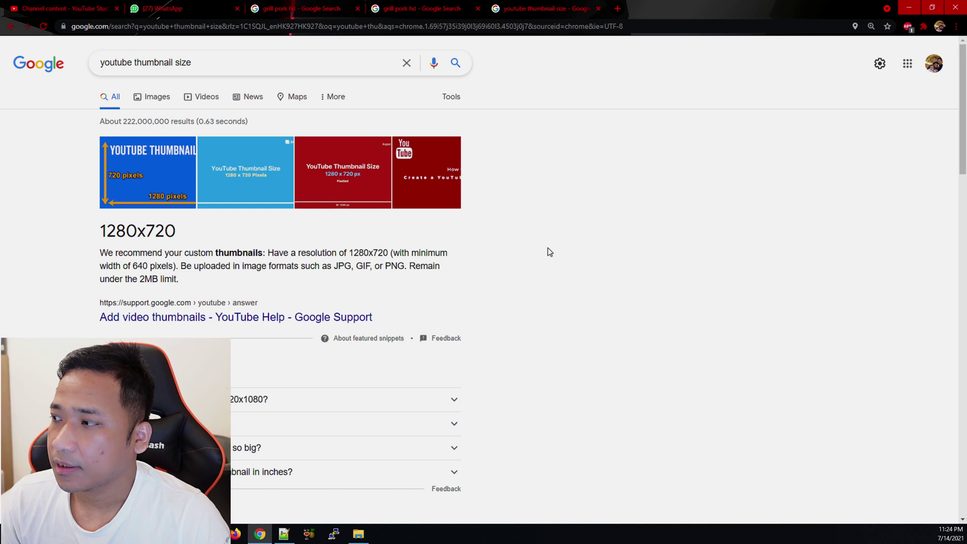
left_click_drag(197, 62, 71, 65)
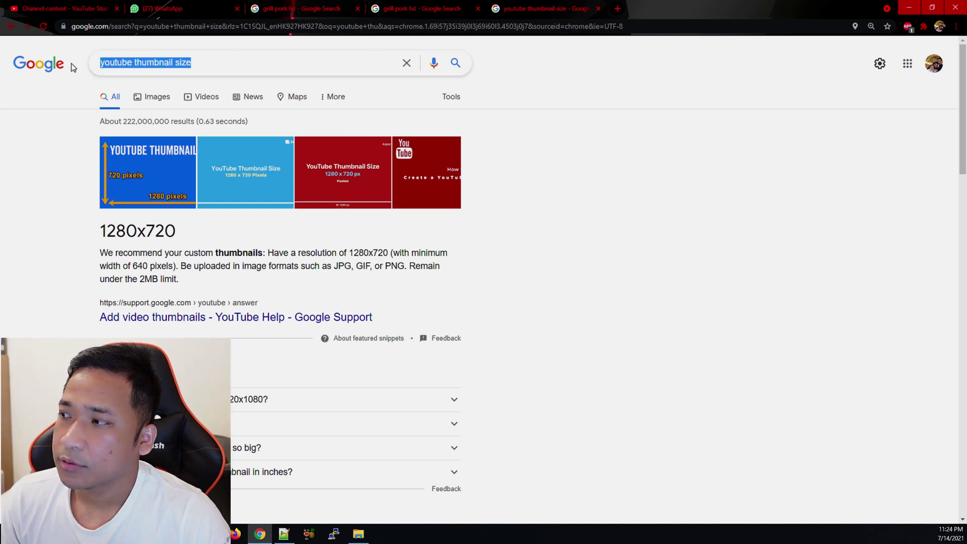
left_click(656, 176)
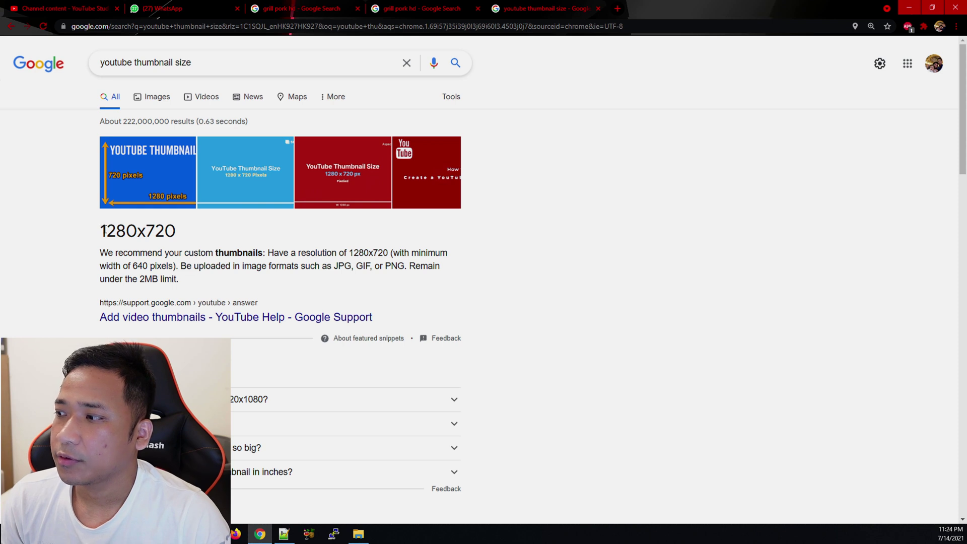
left_click_drag(101, 230, 195, 233)
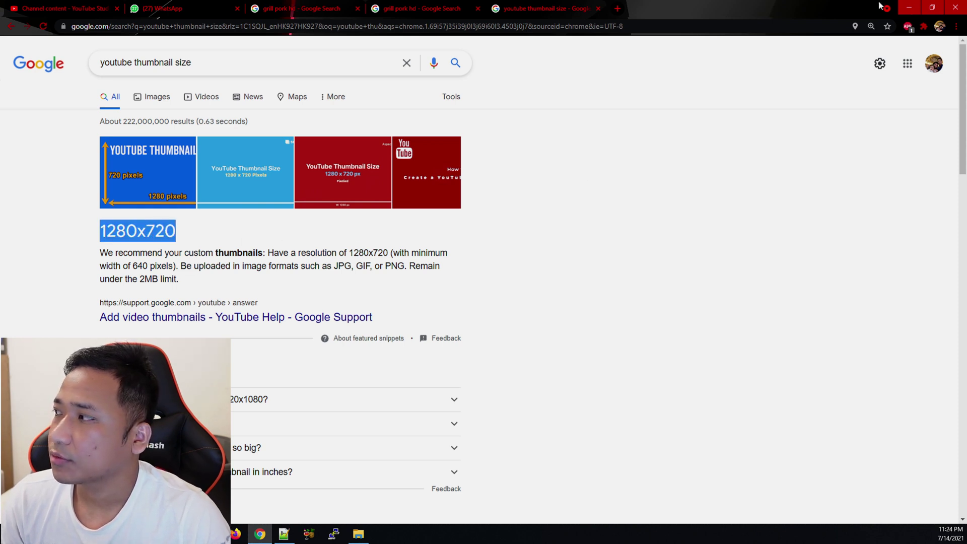
left_click(909, 7)
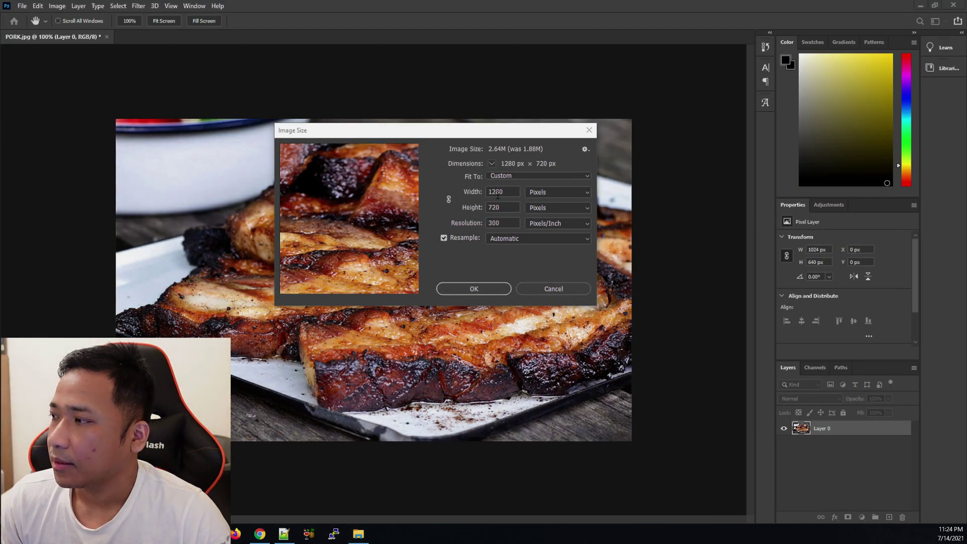
left_click(476, 288)
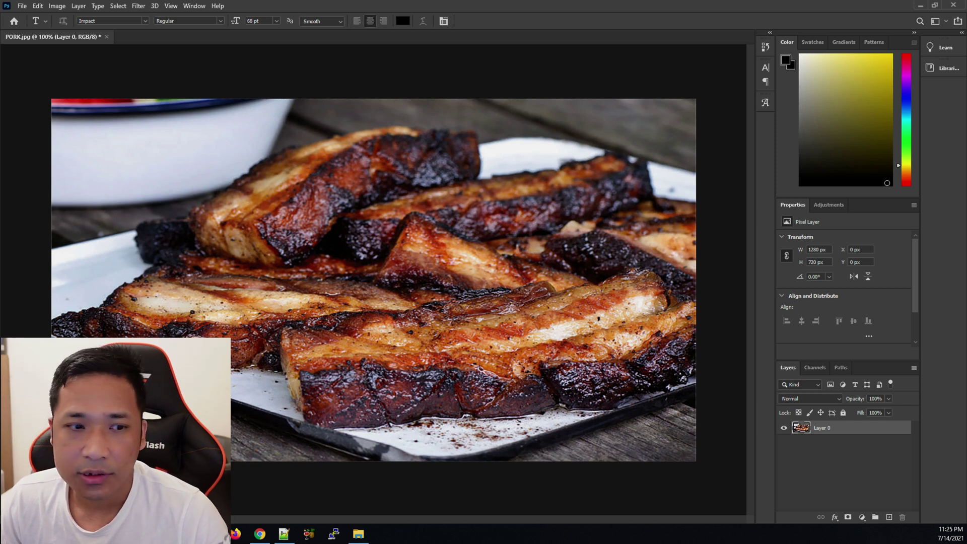
Select the white bowl in the photo's upper-left corner with the Quick Selection tool.
key("alt+Tab")
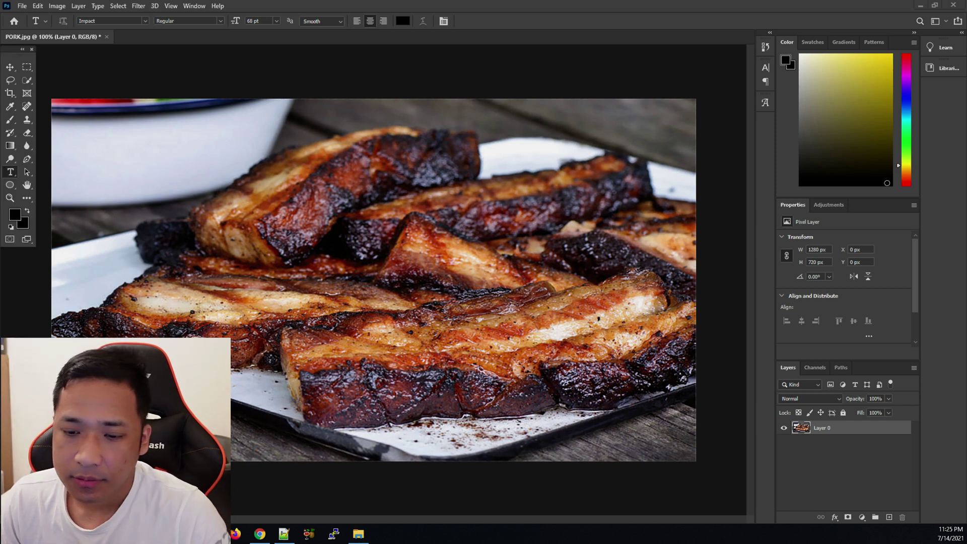
left_click(28, 80)
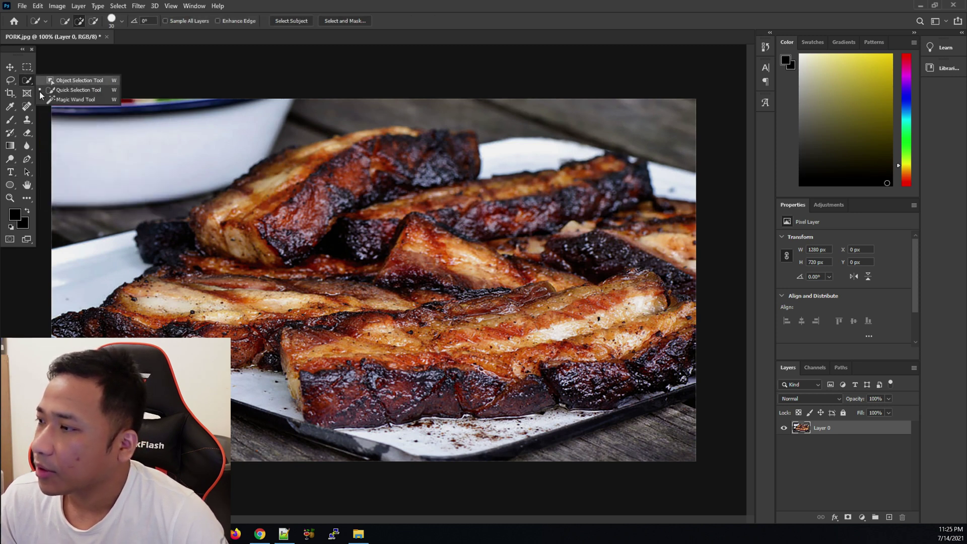
left_click(68, 89)
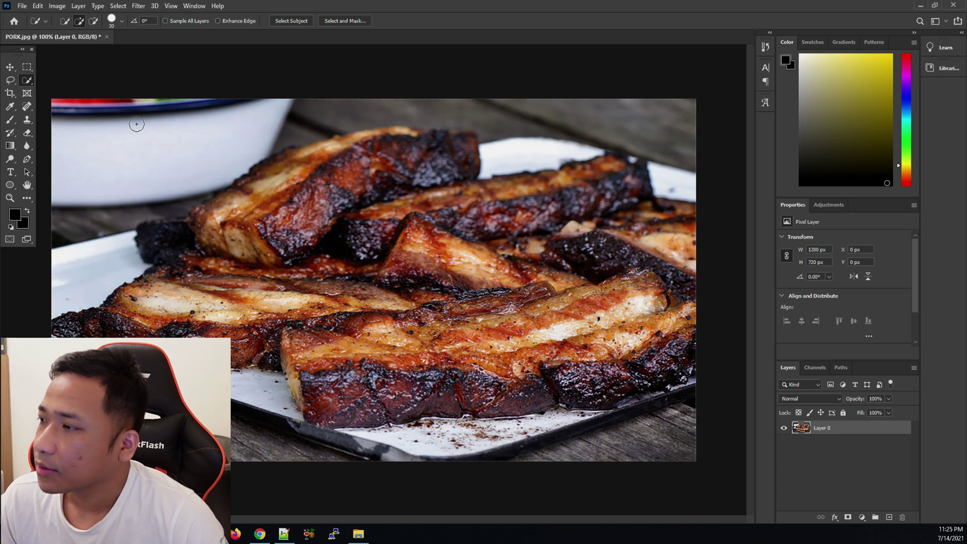
left_click_drag(72, 108, 254, 112)
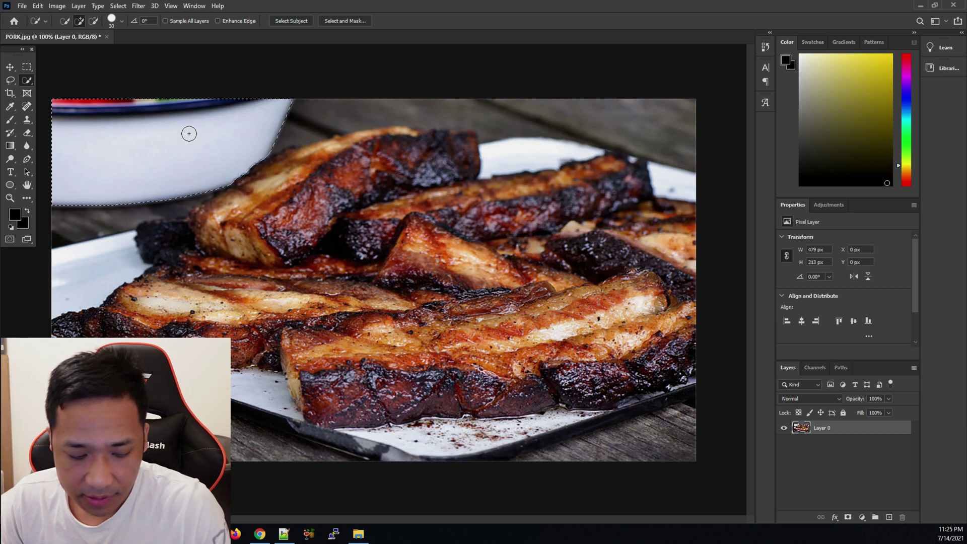
Try to remove the selected bowl with a Content-Aware fill, using Normal mode at 100% opacity.
key("shift+BackSpace")
left_click_drag(354, 150, 352, 143)
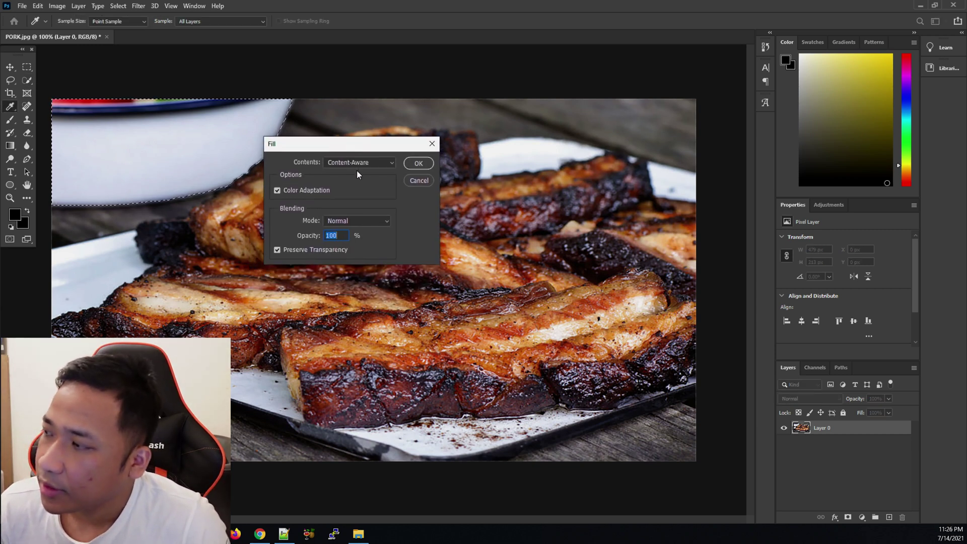
left_click(355, 162)
left_click(375, 155)
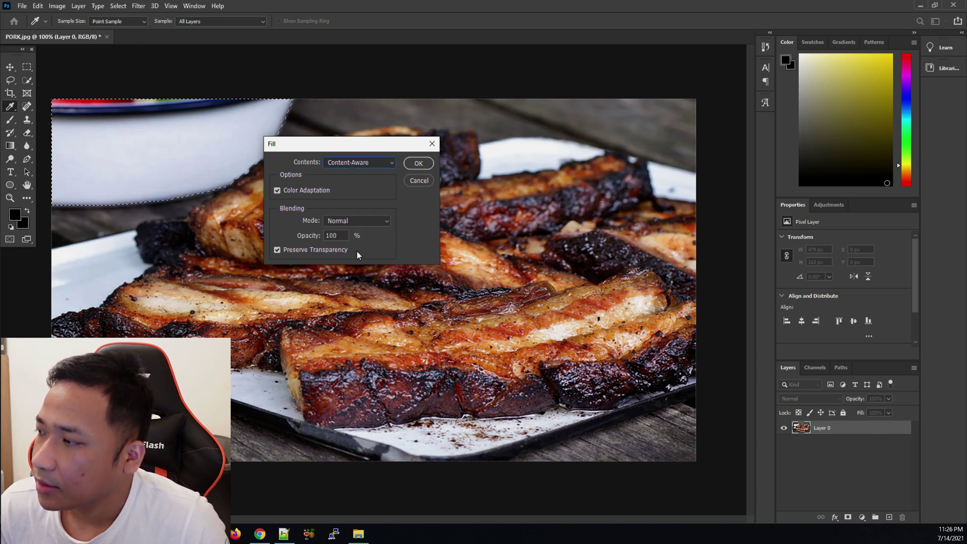
left_click(422, 162)
key("w")
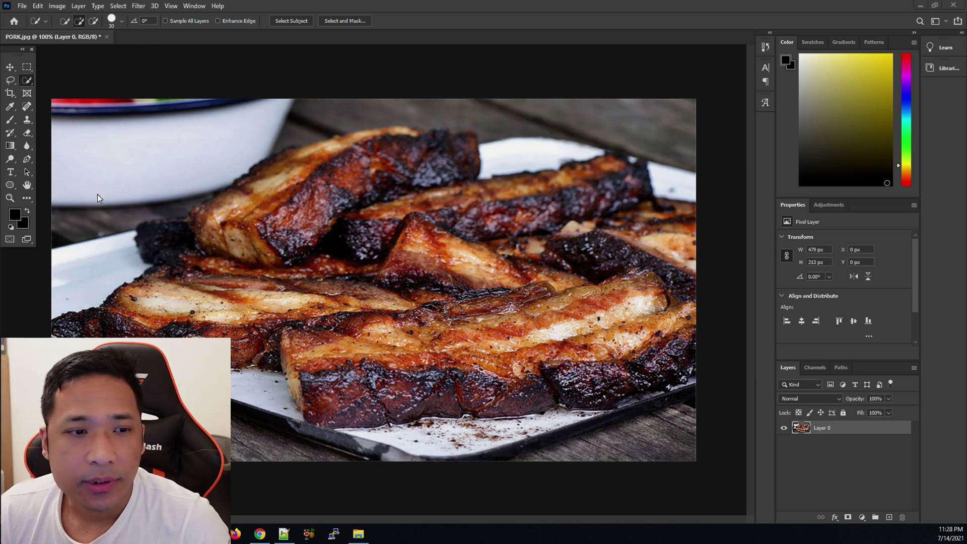
Clone the nearby wooden table over the white bowl with the Clone Stamp tool until the bowl is covered.
left_click_drag(116, 151, 147, 190)
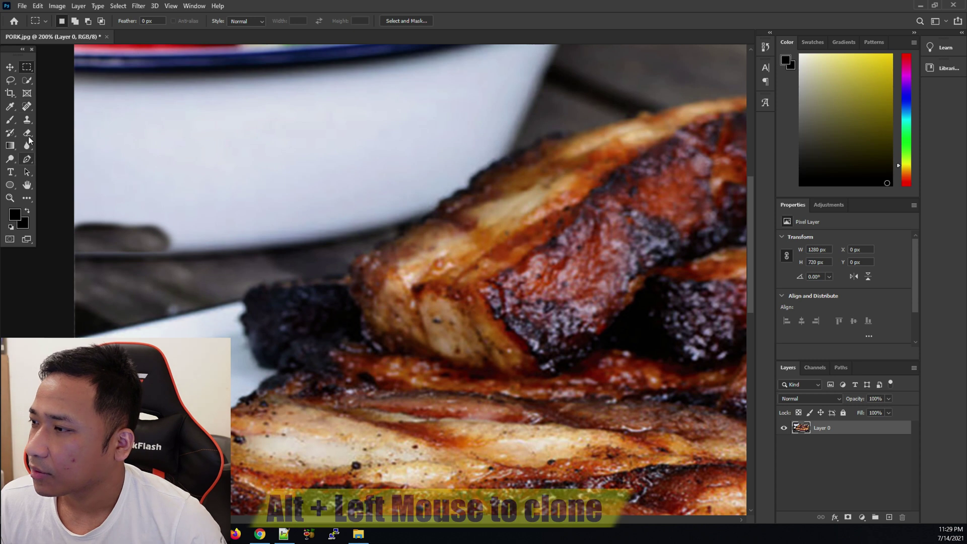
left_click(27, 120)
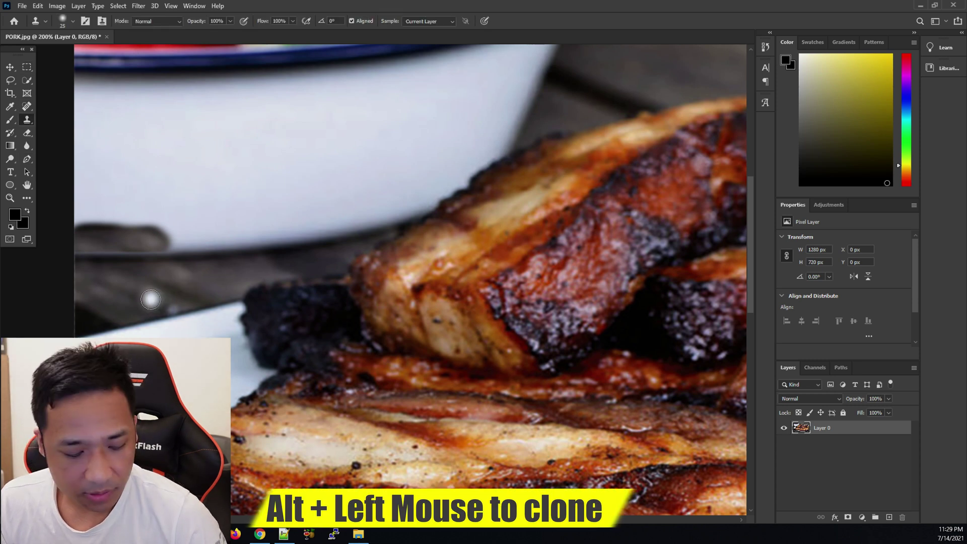
key("alt")
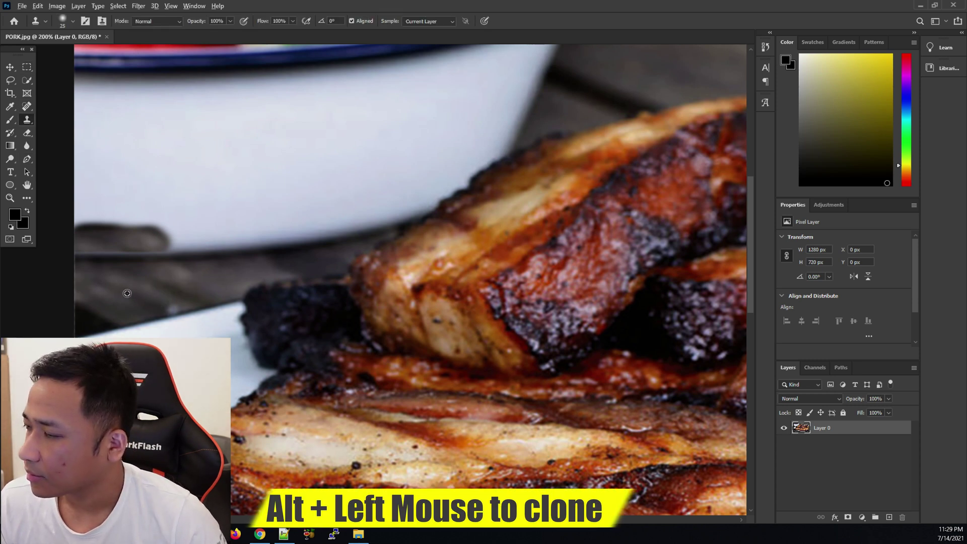
left_click(174, 291, "alt")
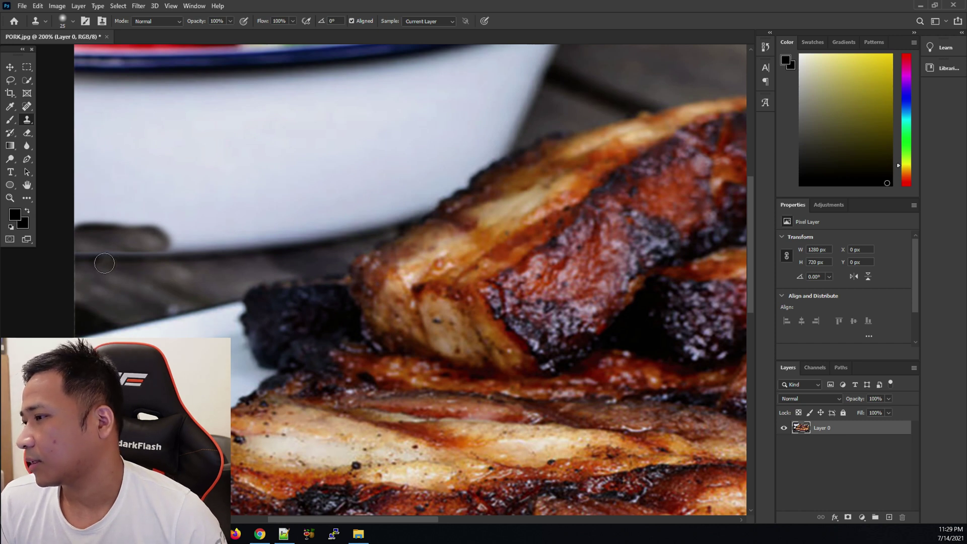
mouse_move(104, 262)
left_mouse_down()
mouse_move(85, 255)
mouse_move(161, 248)
mouse_move(98, 247)
mouse_move(105, 253)
mouse_move(90, 231)
mouse_move(111, 254)
mouse_move(96, 257)
mouse_move(213, 267)
left_mouse_up()
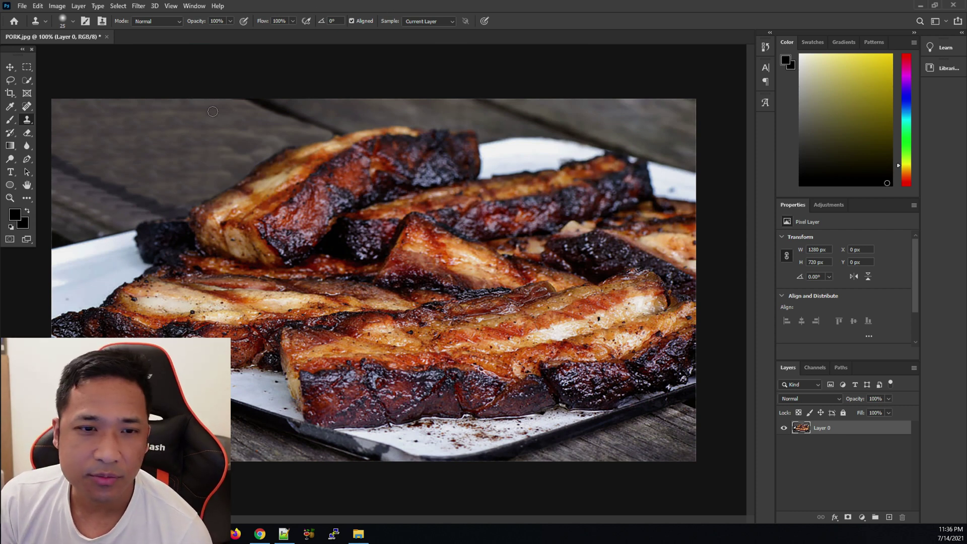
Try the Smudge tool at 50% strength on the cloned wood and the adjoining pork edge, and undo the strokes.
left_click(27, 146)
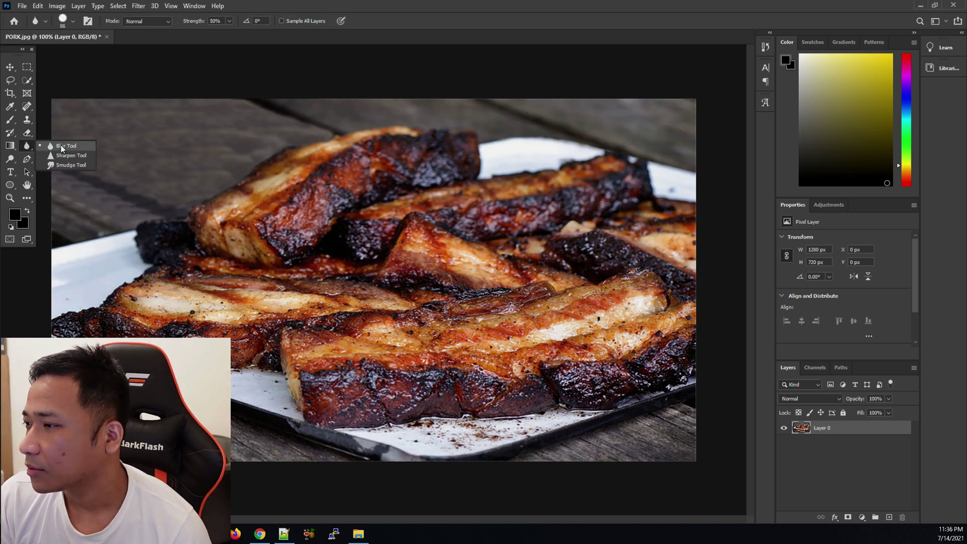
left_click(59, 146)
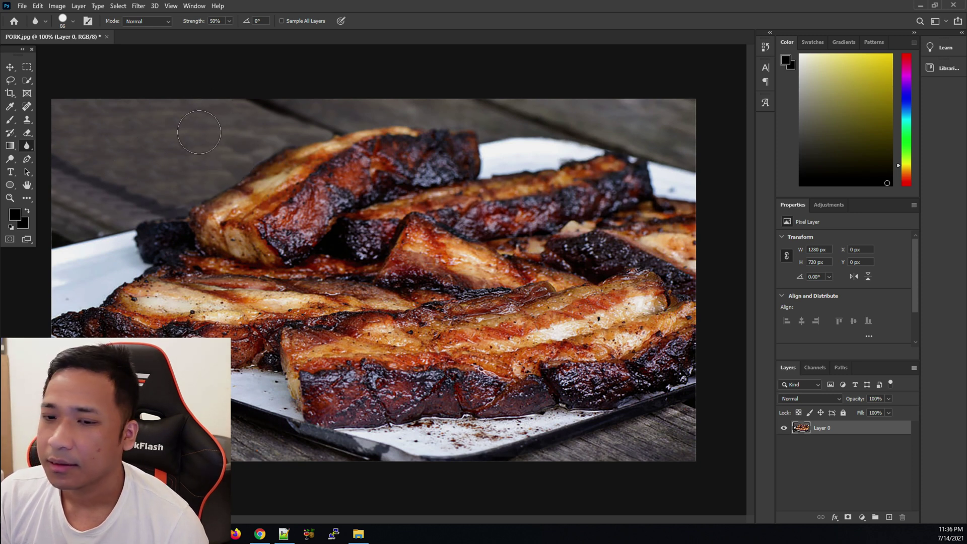
right_click(28, 146)
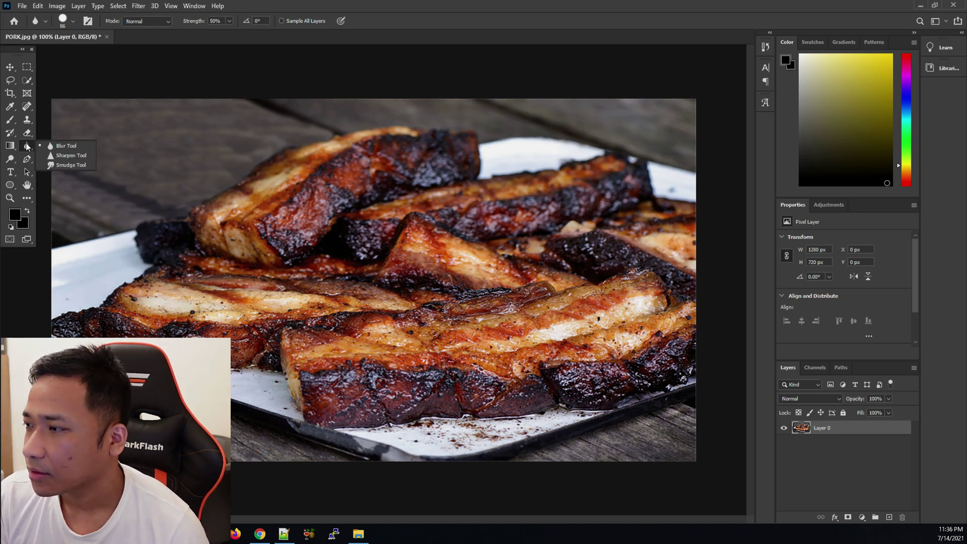
left_click(56, 164)
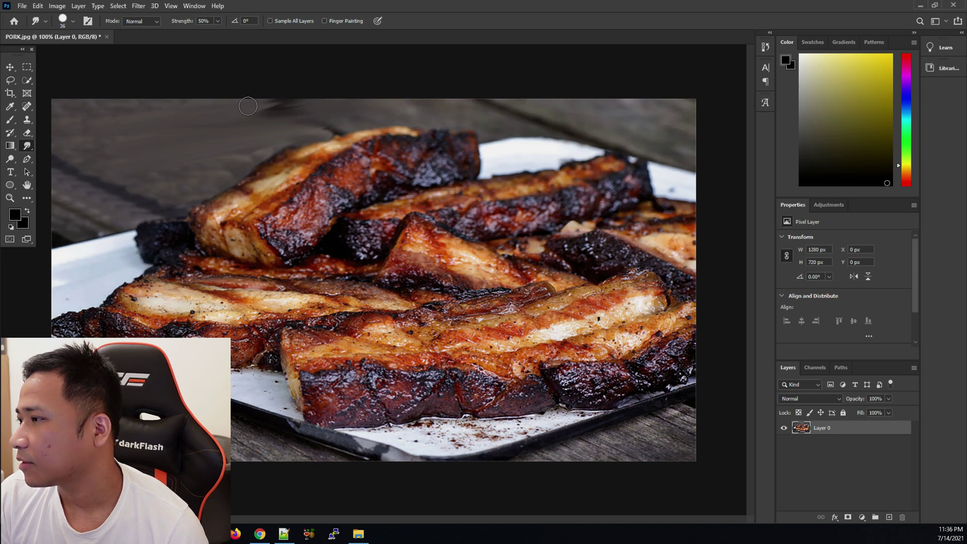
left_click_drag(222, 158, 290, 147)
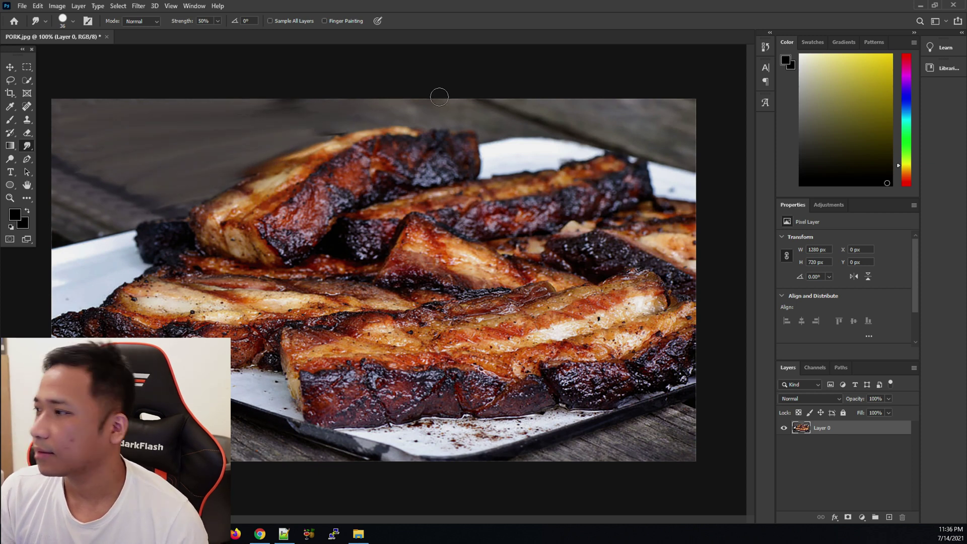
key("ctrl+z")
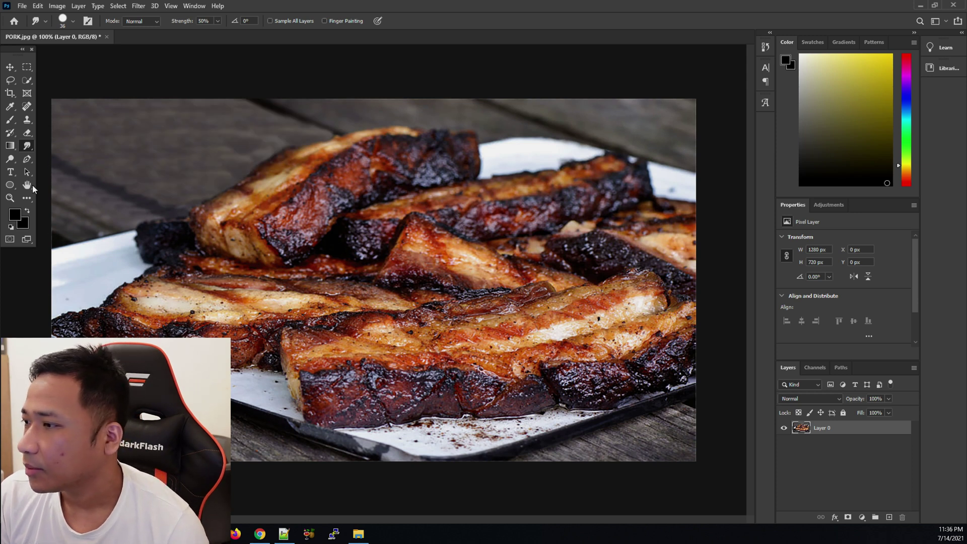
Switch back to the Blur tool at 50% strength for softening the cloned wood background.
right_click(29, 147)
left_click(44, 146)
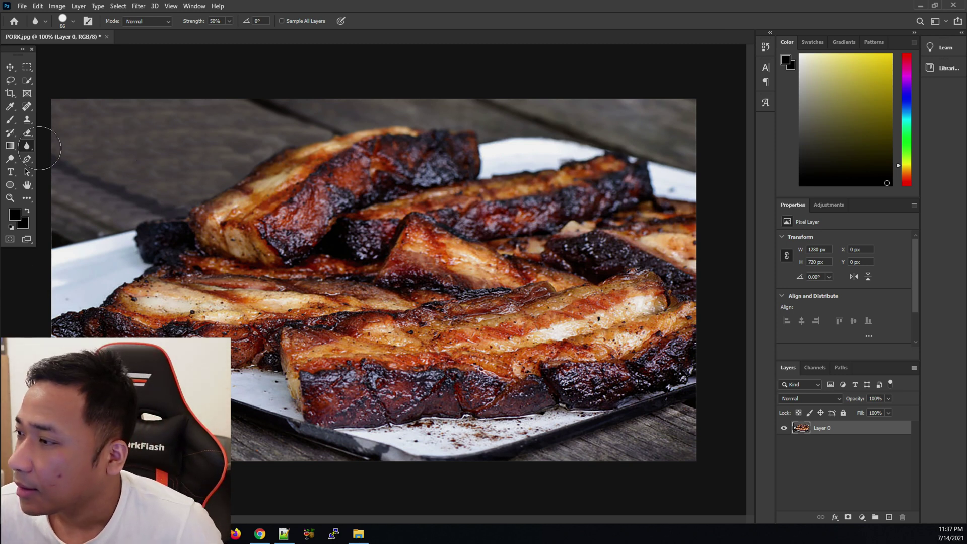
Add the text PORK in black 68 pt Impact and place it over the upper middle of the photo.
left_click(11, 173)
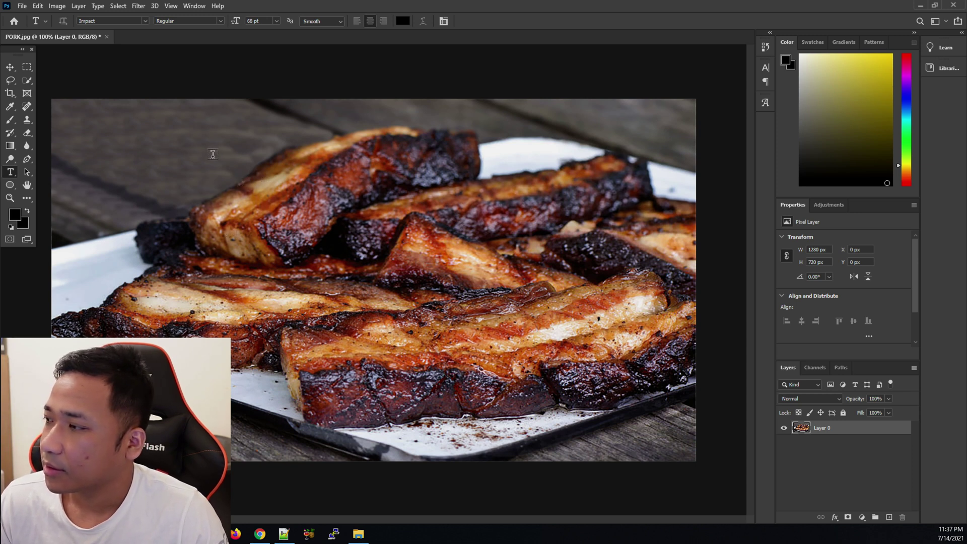
left_click(220, 170)
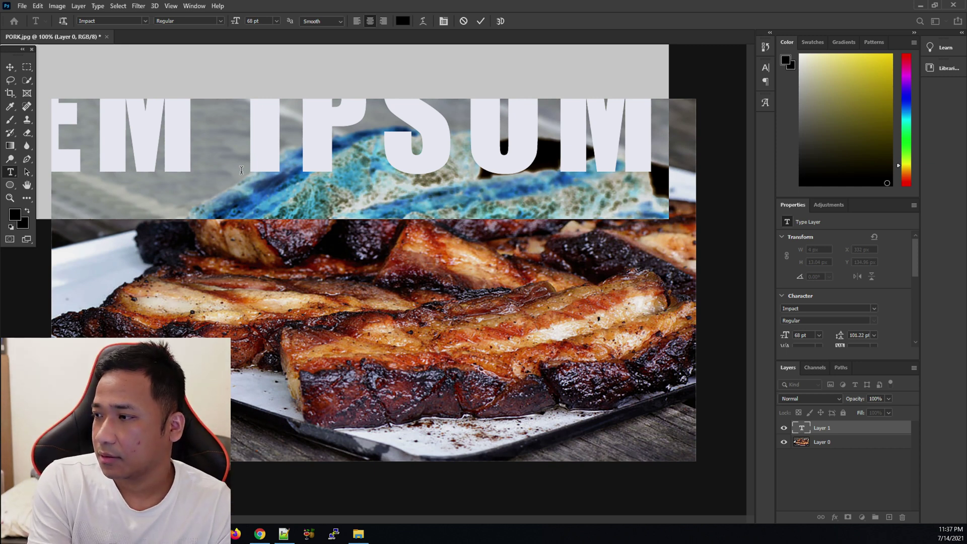
type("PORK")
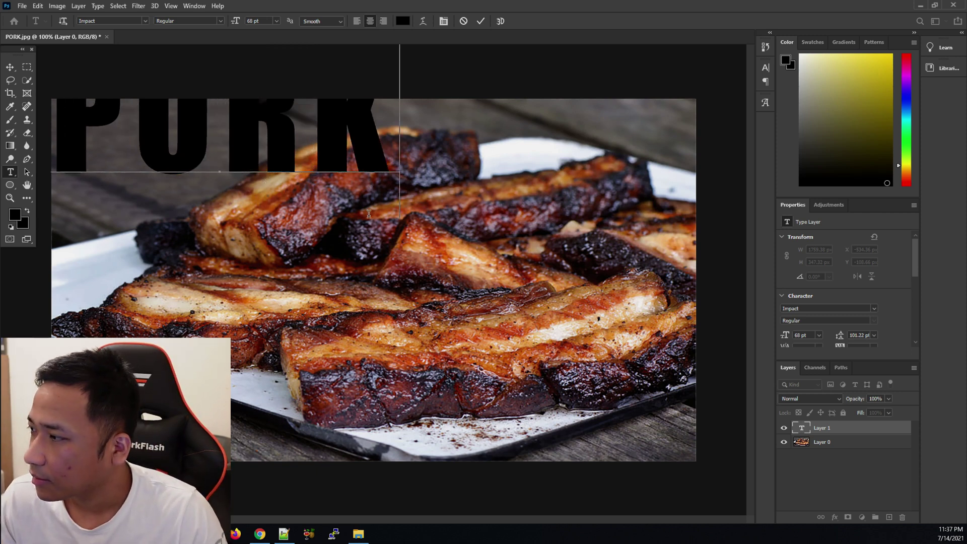
left_click_drag(341, 261, 520, 311)
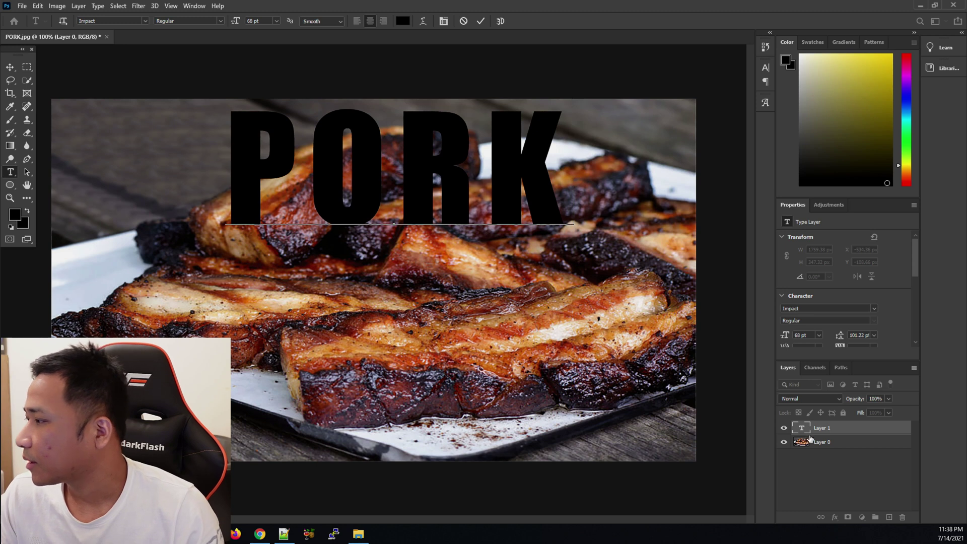
left_click(830, 432)
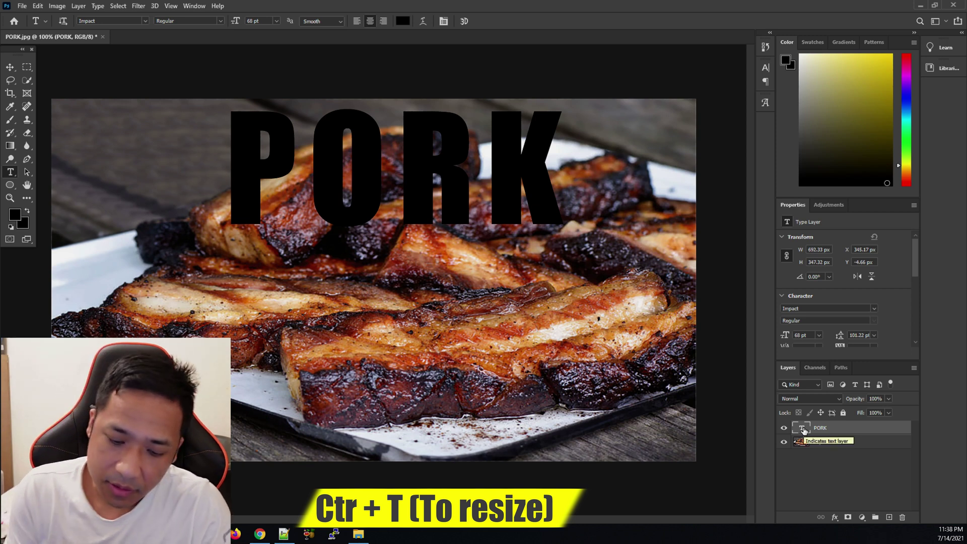
Scale the PORK text to about 92% and center it horizontally near the photo's upper edge.
key("ctrl+t")
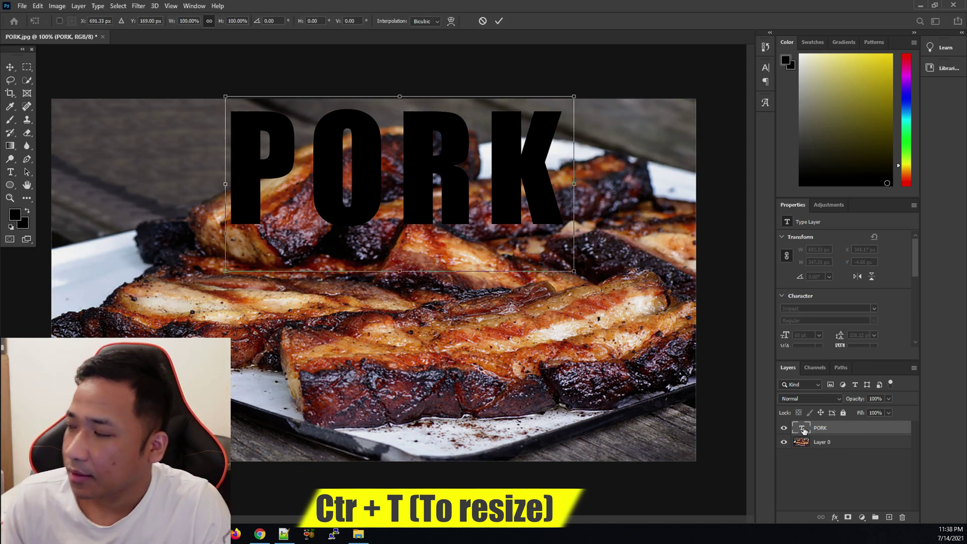
mouse_move(401, 270)
left_mouse_down()
mouse_move(411, 284)
mouse_move(418, 388)
mouse_move(403, 232)
mouse_move(405, 345)
mouse_move(403, 240)
mouse_move(405, 264)
left_mouse_up()
left_click_drag(406, 257, 406, 257)
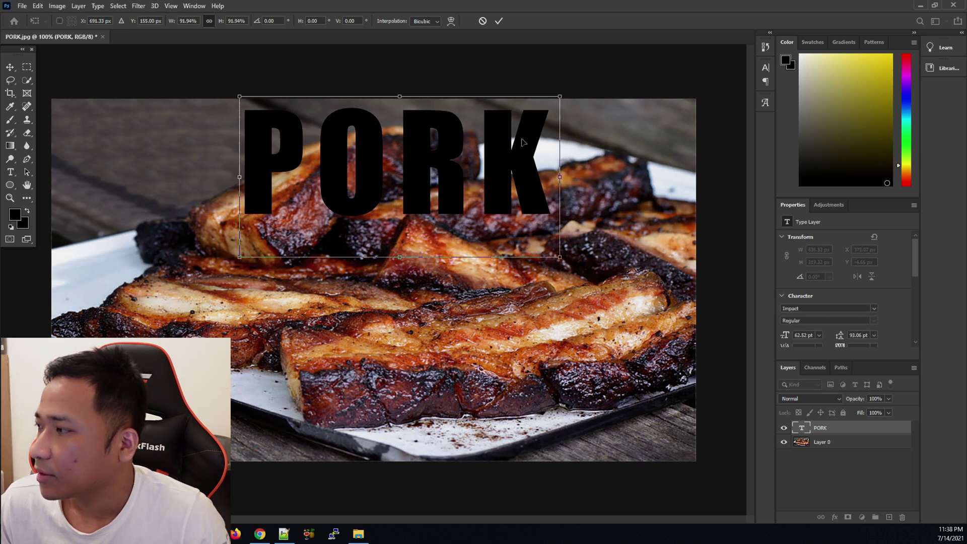
left_click_drag(474, 165, 447, 175)
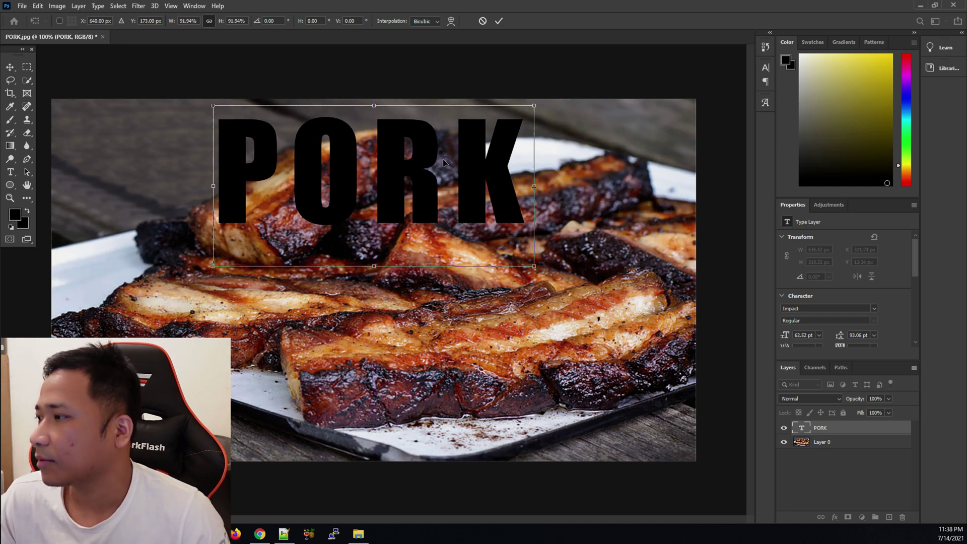
key("Return")
Change the PORK text color to off-white (#f7f6ea).
double_click(802, 428)
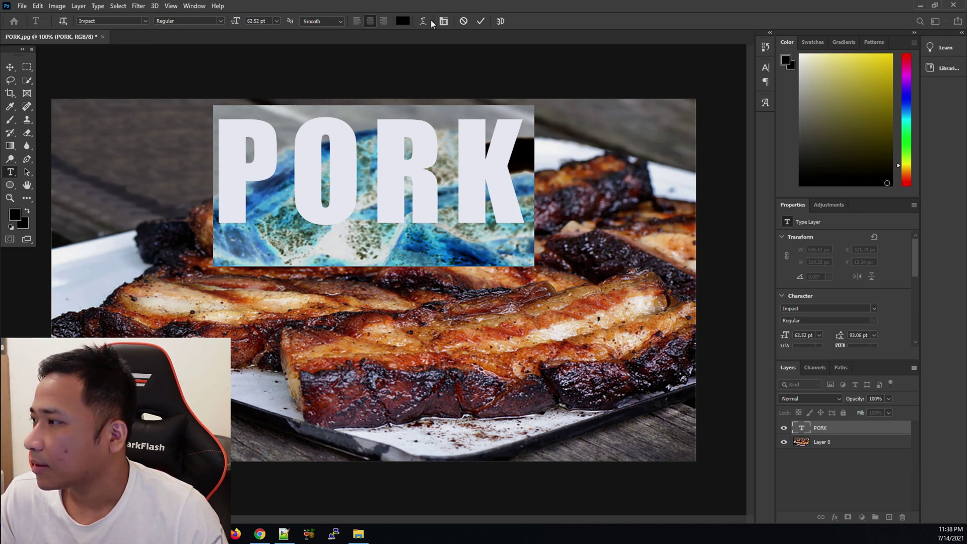
key("ctrl+h")
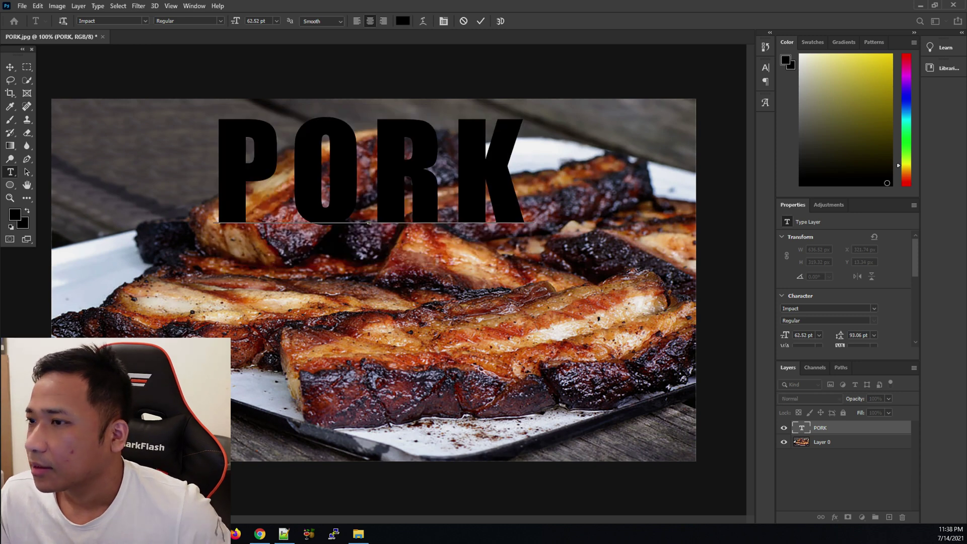
left_click(403, 21)
left_click_drag(456, 252, 449, 247)
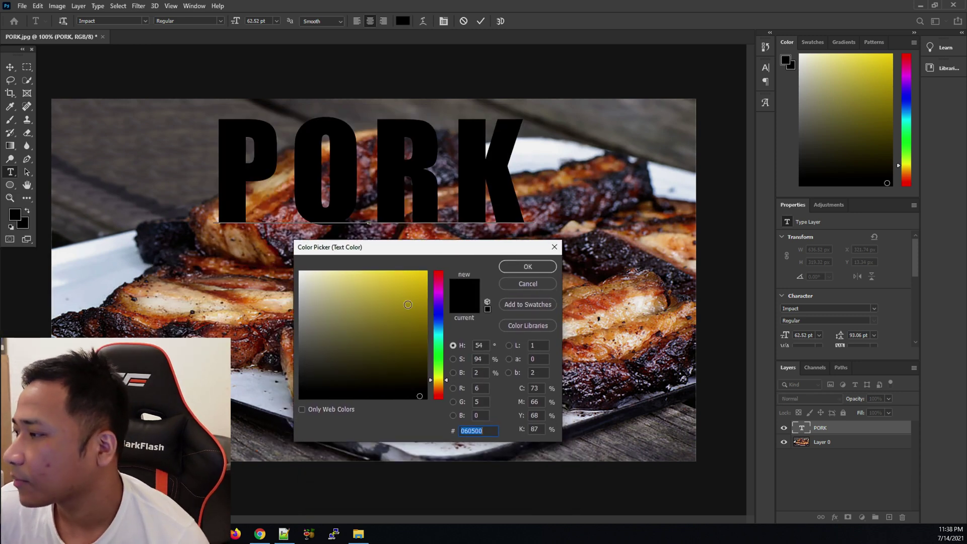
left_click(420, 278)
left_click(303, 280)
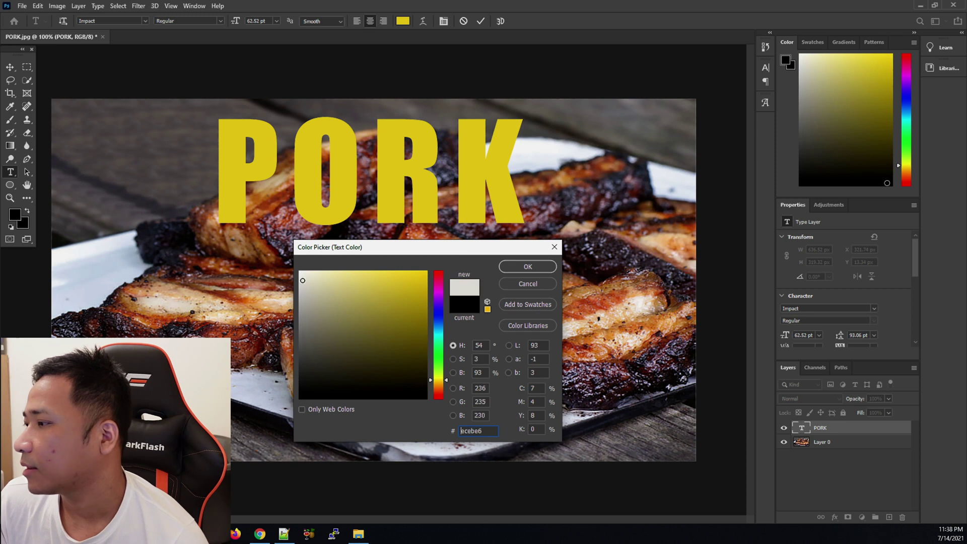
left_click(305, 275)
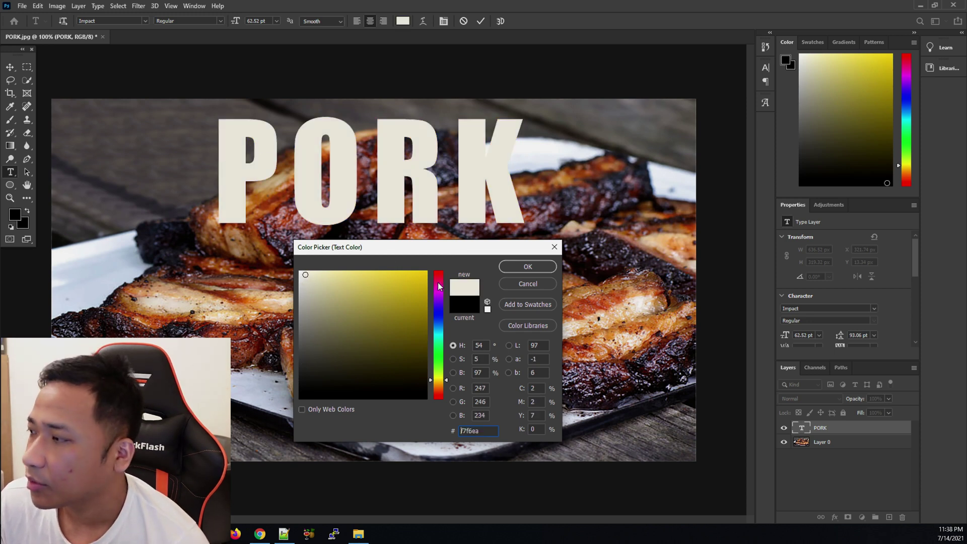
left_click(524, 266)
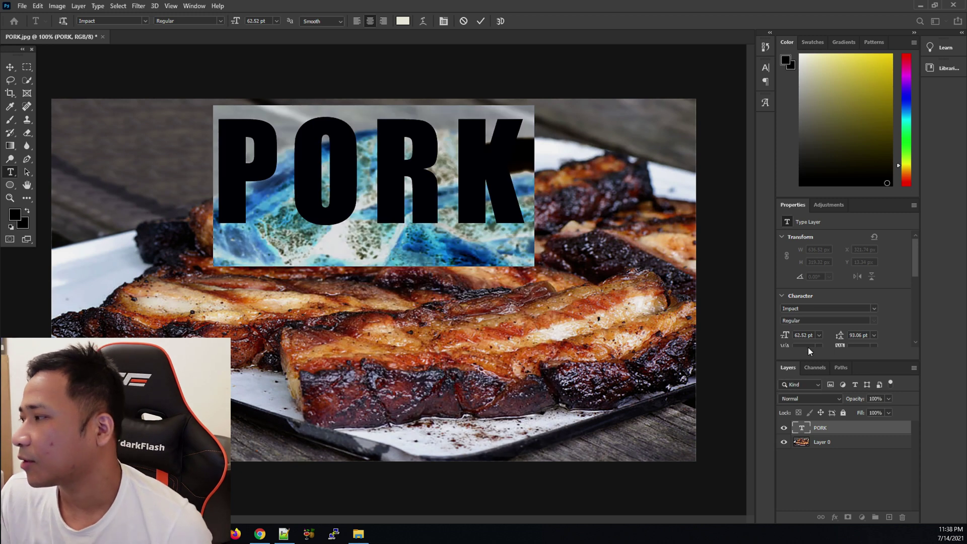
left_click(802, 428)
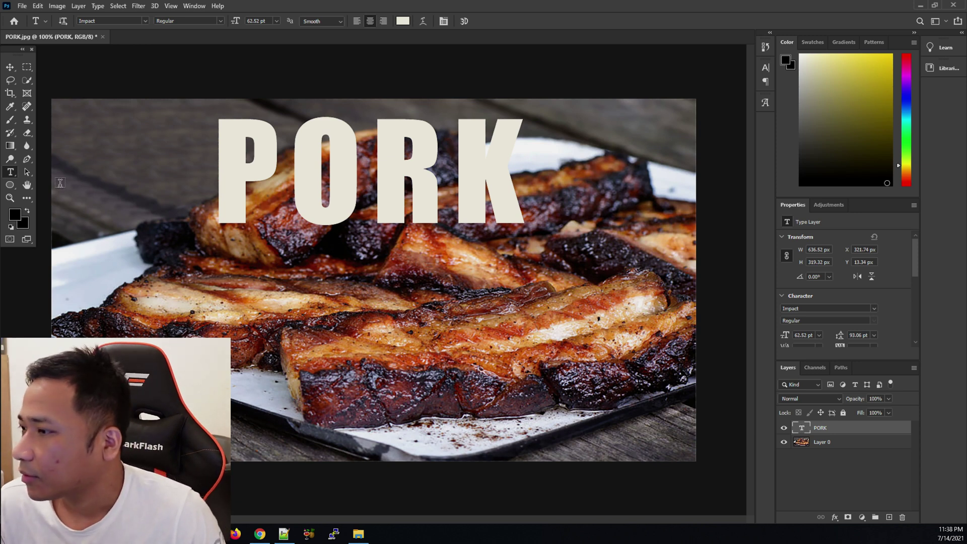
Add the text BEST MEAT in off-white 68 pt Impact and move it below the word PORK.
left_click(259, 305)
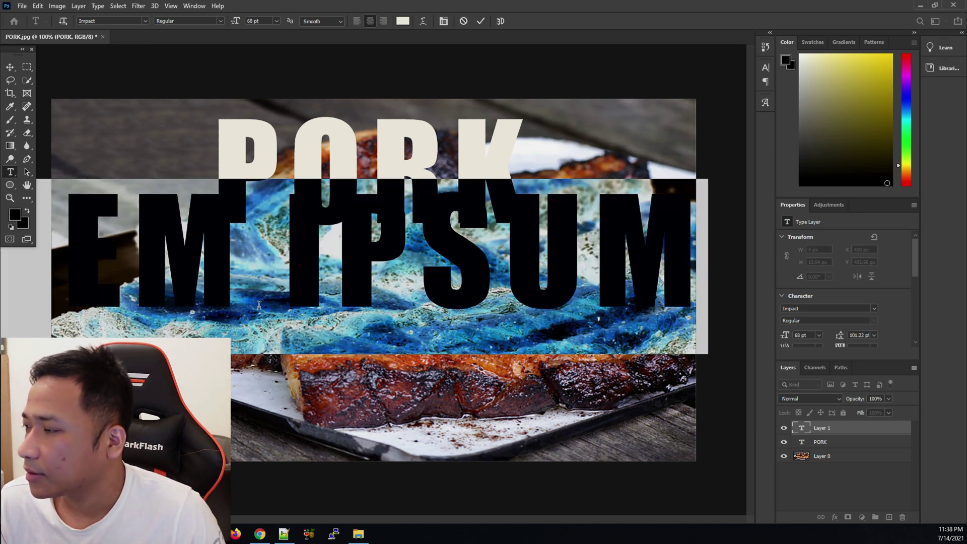
type("BEST MEAT")
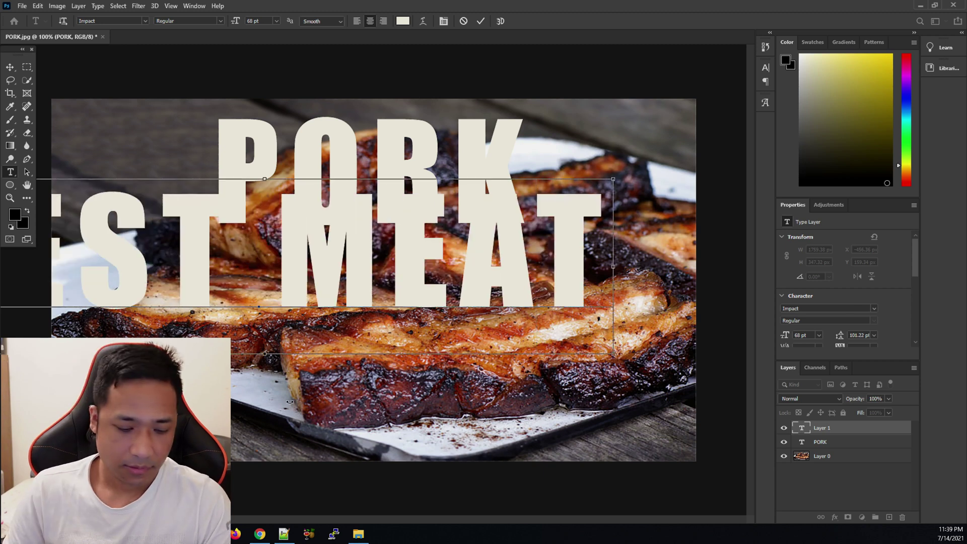
key("ctrl+a")
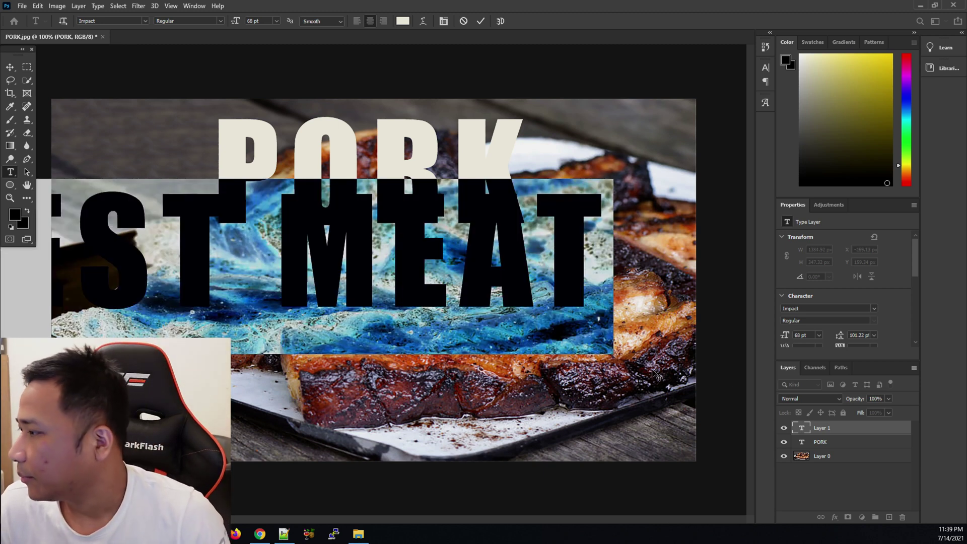
left_click_drag(418, 372, 561, 420)
left_click(501, 305)
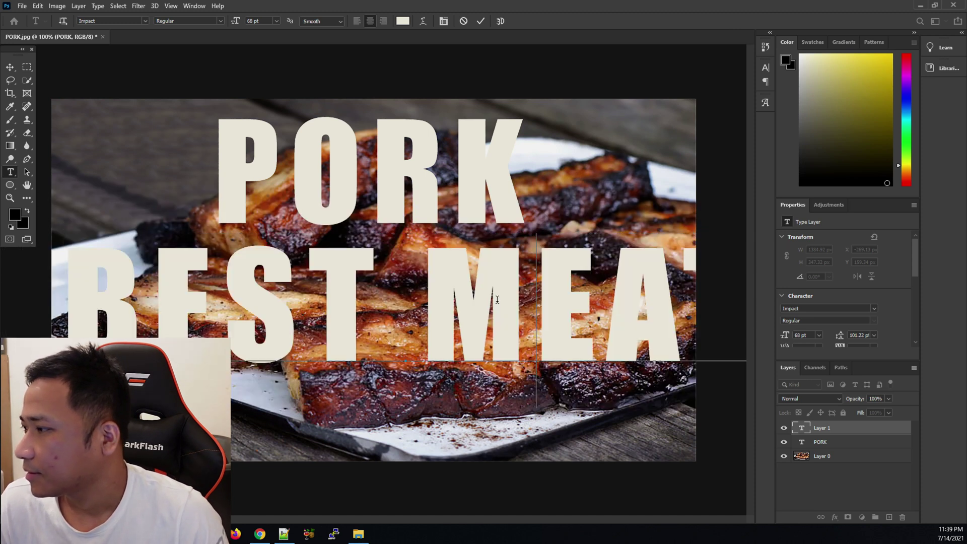
left_click(803, 428)
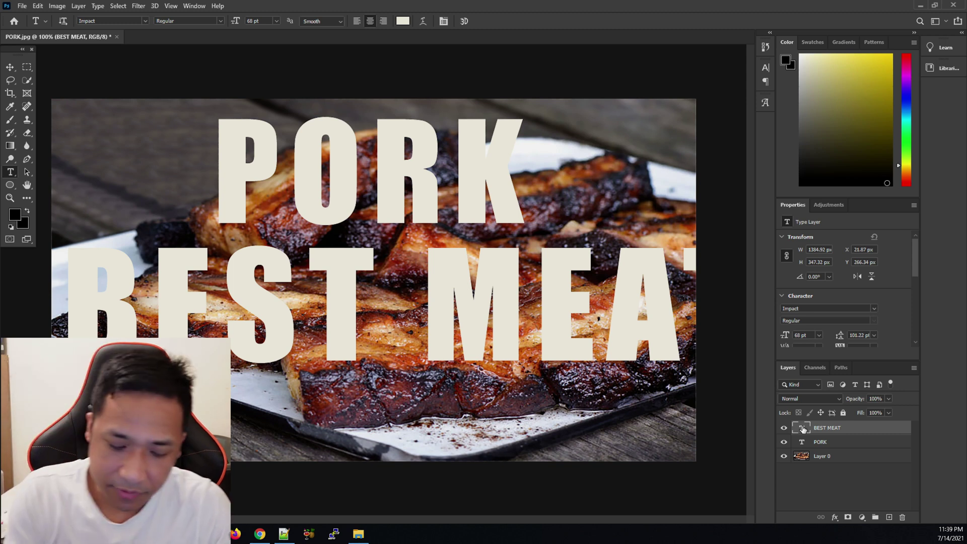
Scale the BEST MEAT text to about 72% and center it beneath the word PORK.
key("ctrl+t")
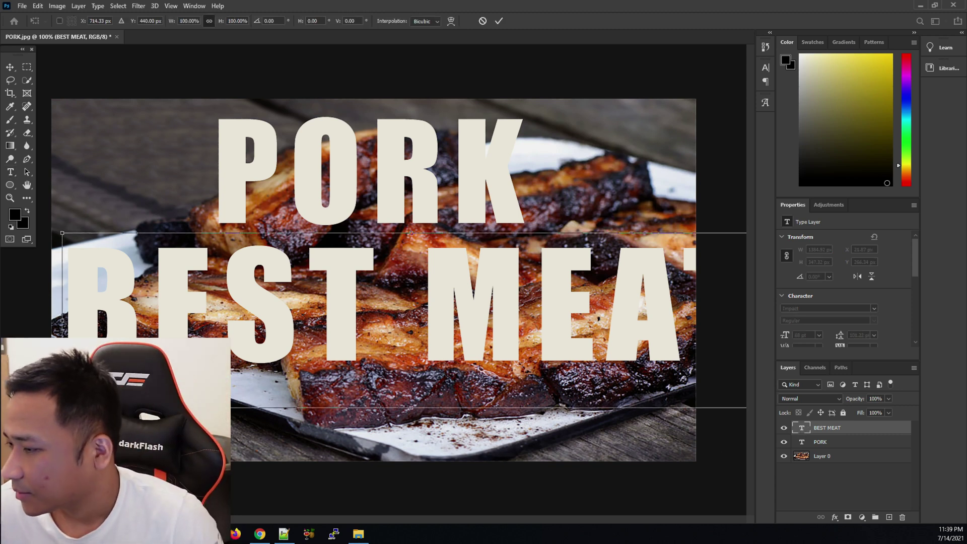
left_click_drag(62, 407, 255, 359)
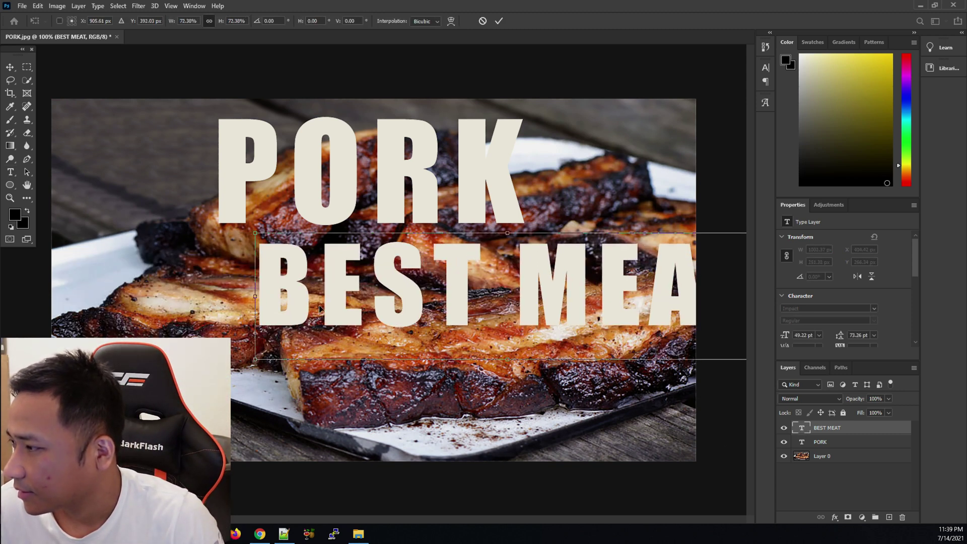
left_click_drag(495, 287, 367, 286)
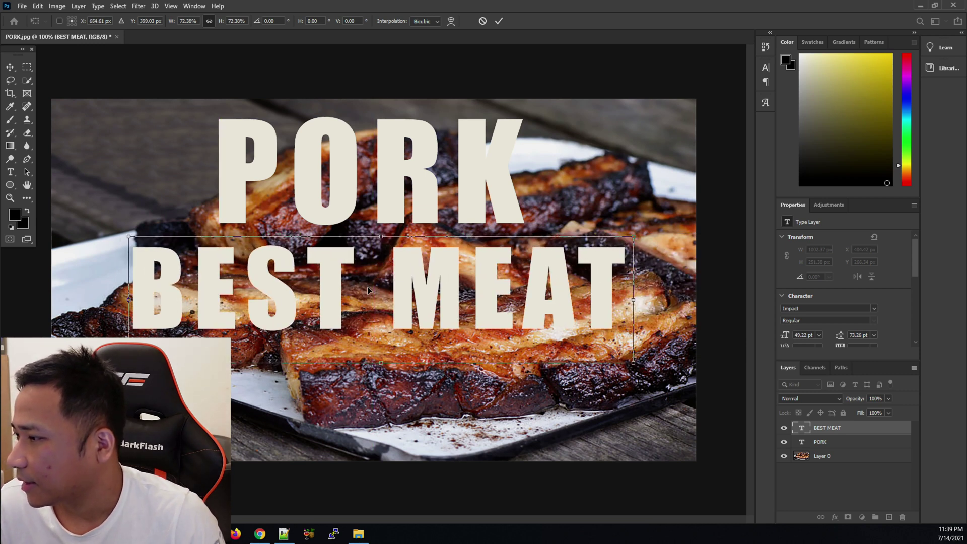
Change the BEST MEAT text color to green (#30c50e).
double_click(803, 427)
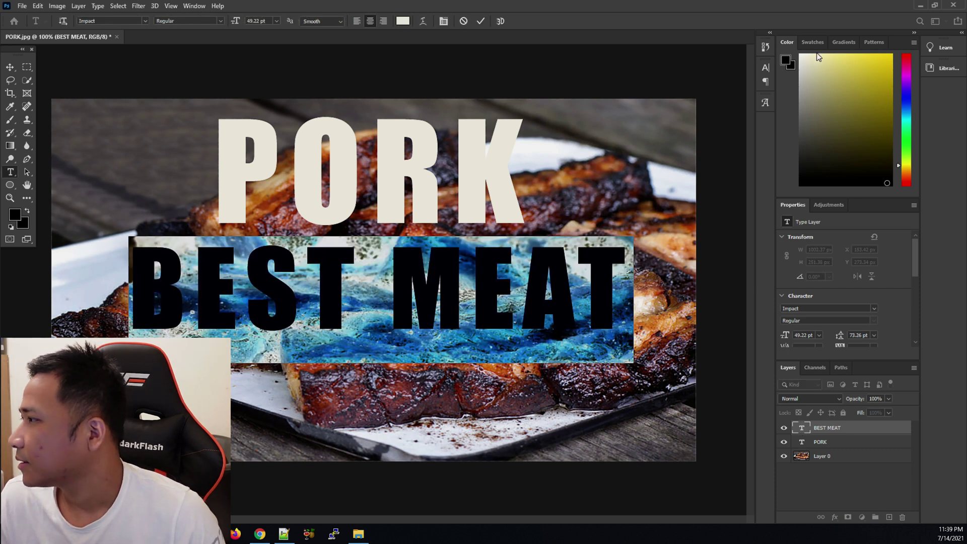
left_click(402, 22)
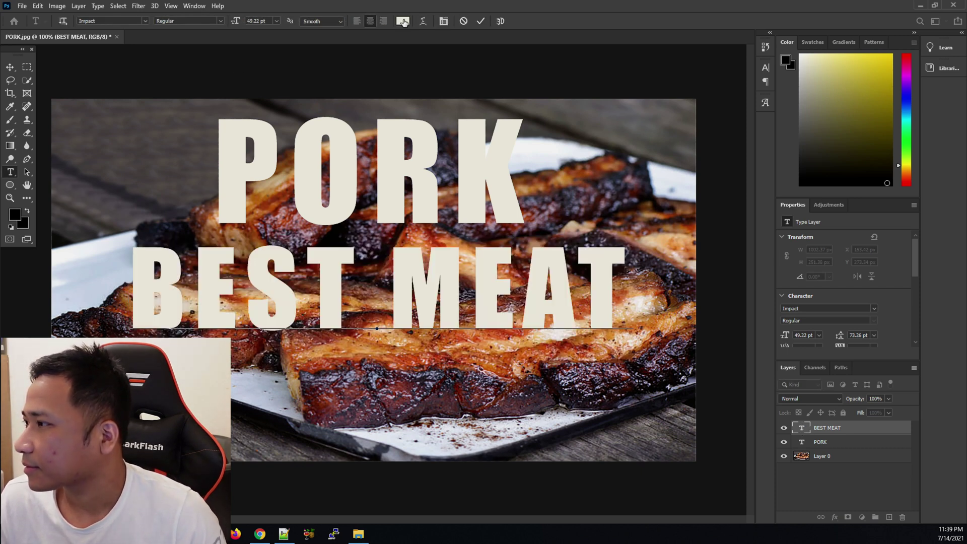
left_click_drag(460, 251, 655, 197)
left_click(639, 299)
mouse_move(617, 225)
left_mouse_down()
mouse_move(619, 250)
mouse_move(619, 238)
left_mouse_up()
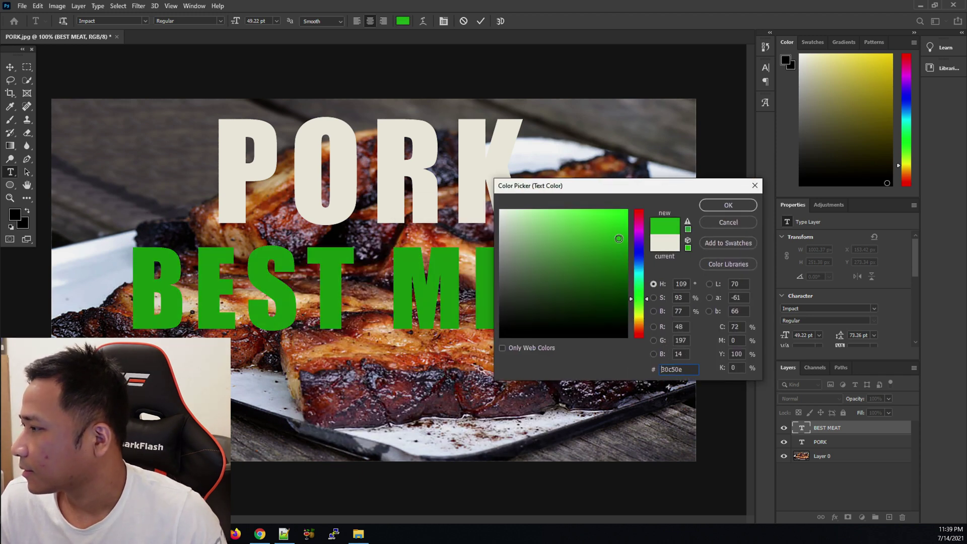
left_click(728, 206)
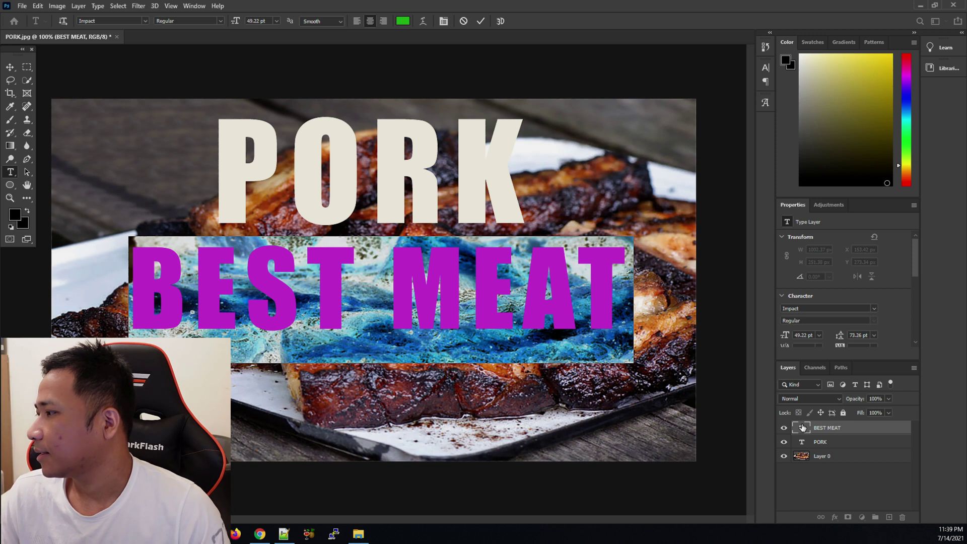
left_click(803, 428)
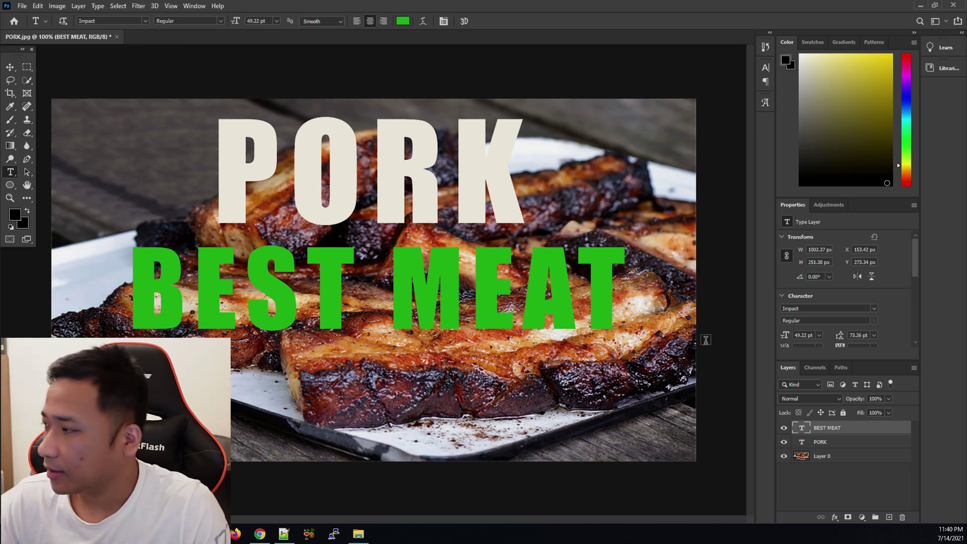
Open the Blending Options of the PORK text layer and keep the word uncovered by the dialog.
left_click(803, 443)
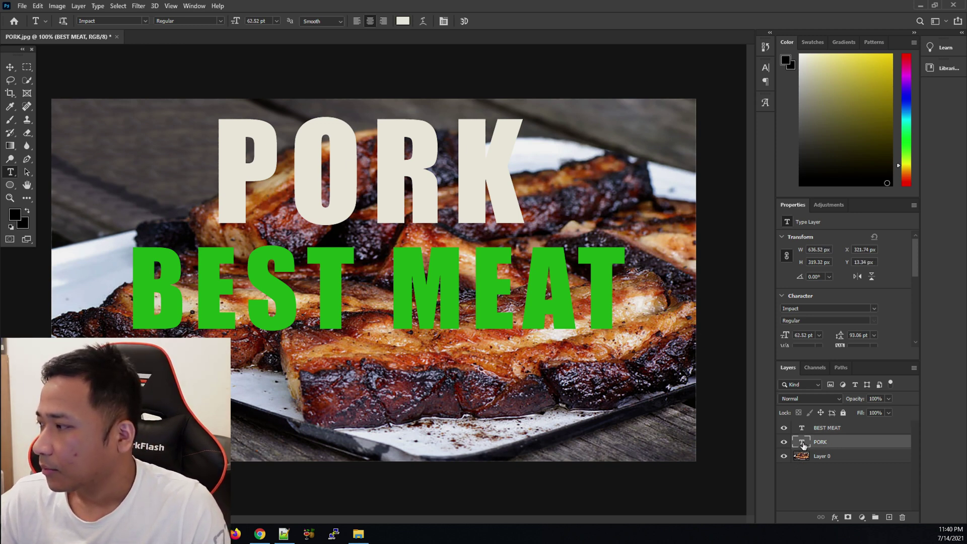
right_click(802, 443)
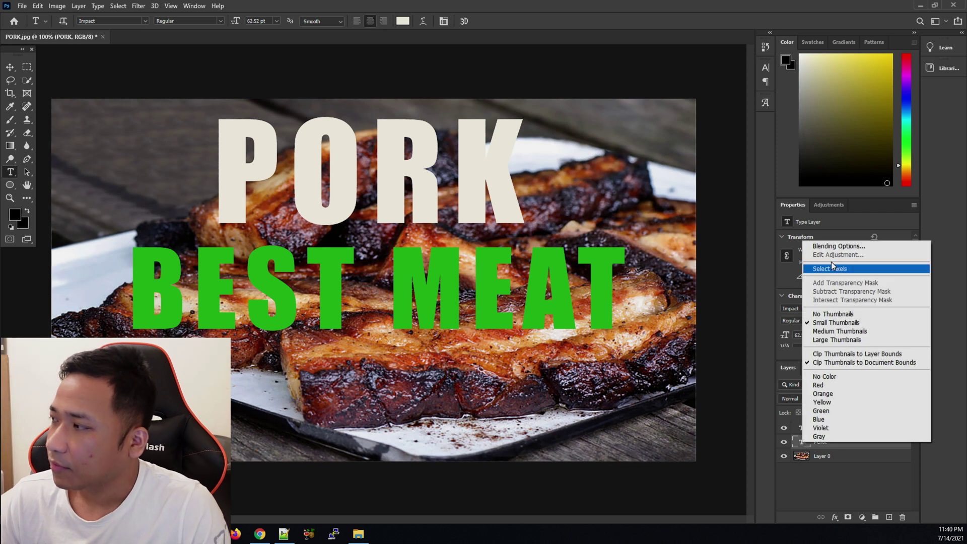
left_click(839, 246)
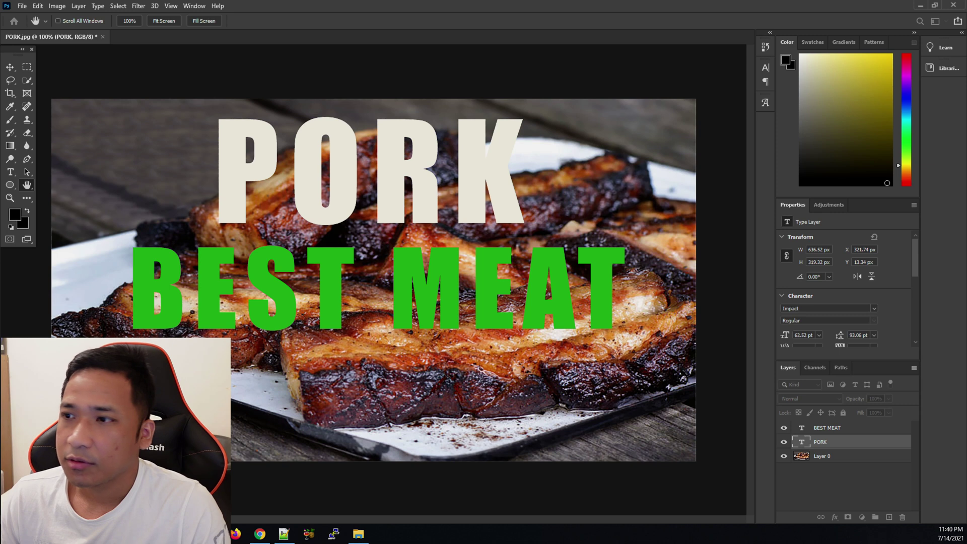
left_click_drag(245, 133, 481, 250)
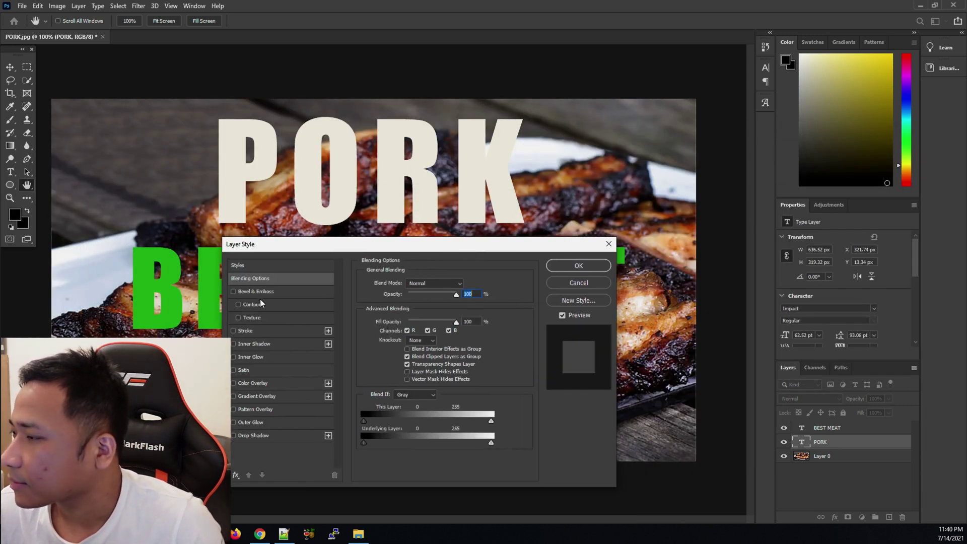
Preview the Bevel & Emboss effect on the PORK text and leave it switched off.
left_click(234, 291)
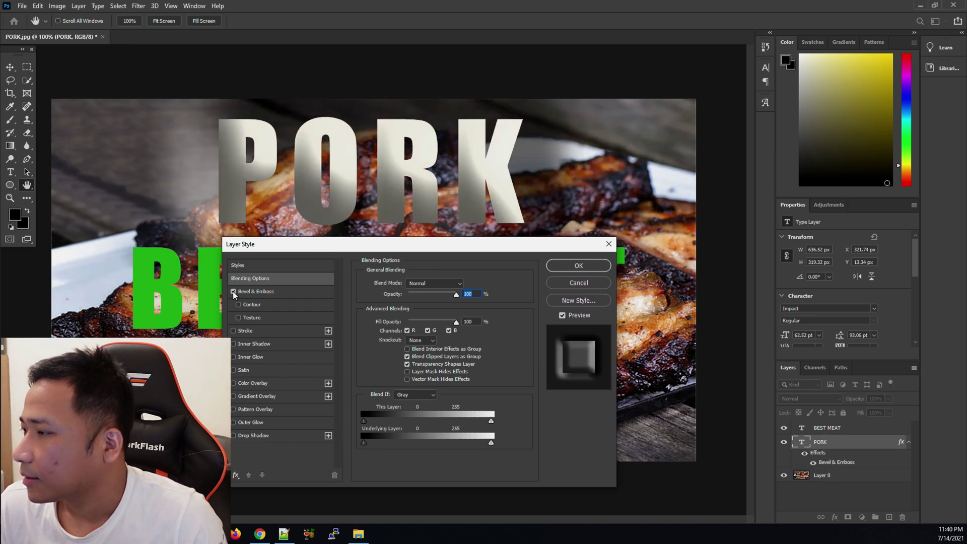
left_click(233, 291)
left_click(233, 291)
left_click(233, 291)
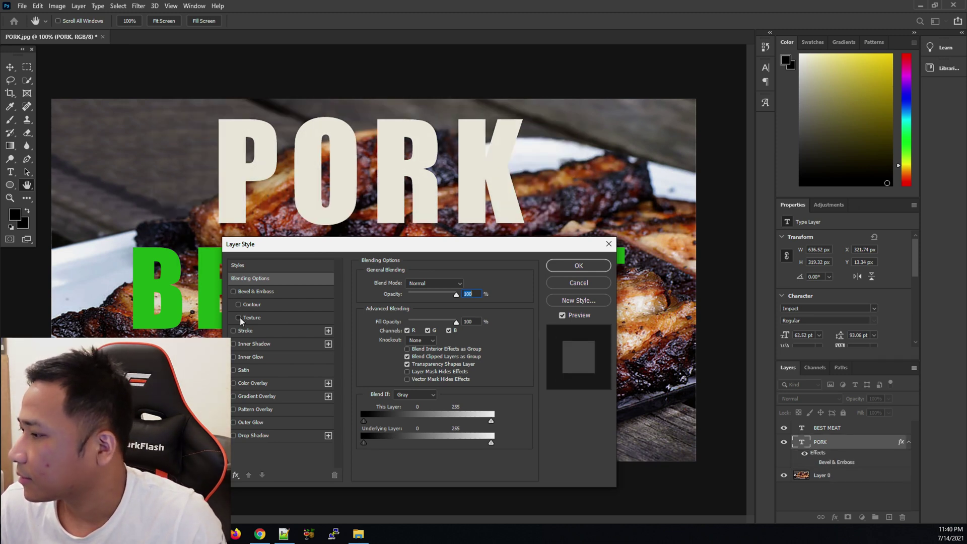
left_click(233, 291)
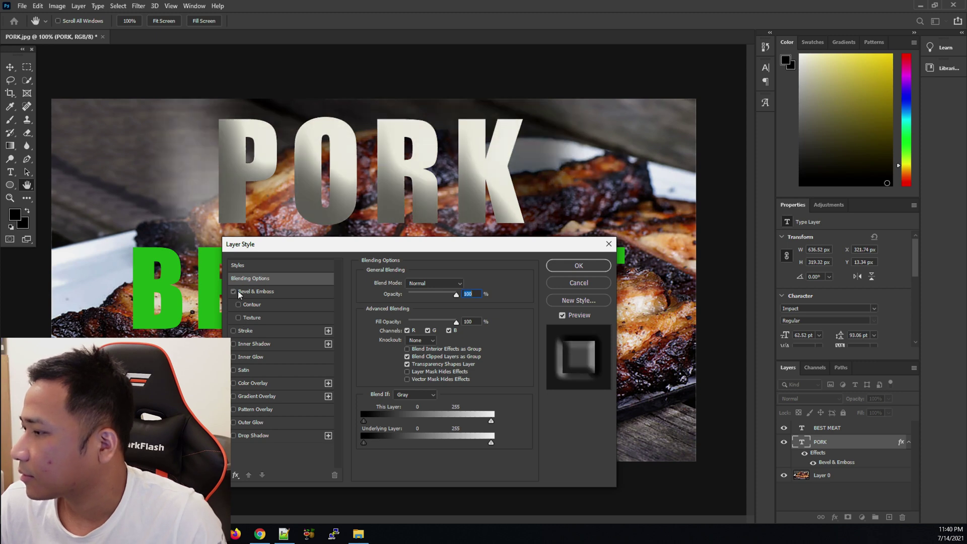
left_click(234, 292)
Give the PORK text a thin black outside stroke with normal blending and 100% opacity.
left_click_drag(372, 245, 365, 239)
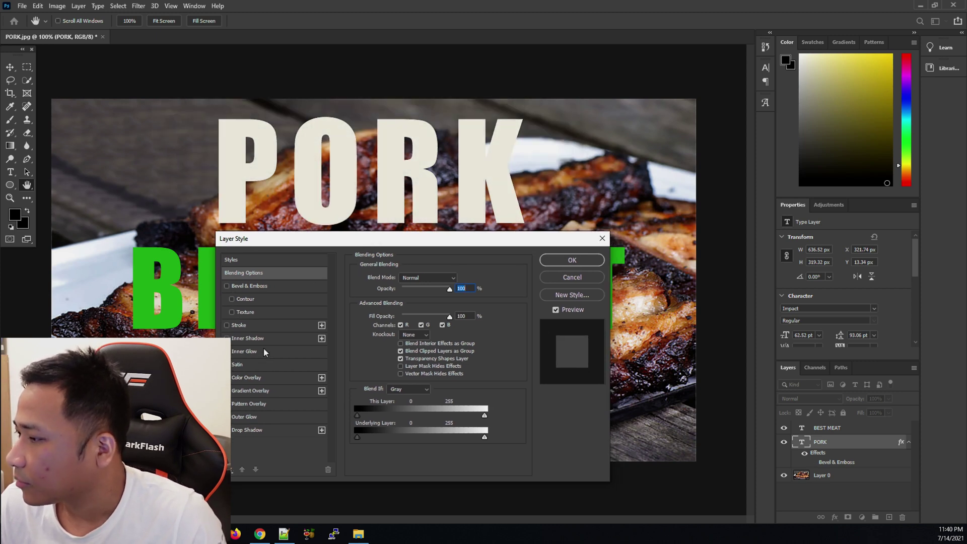
left_click(228, 324)
left_click(249, 323)
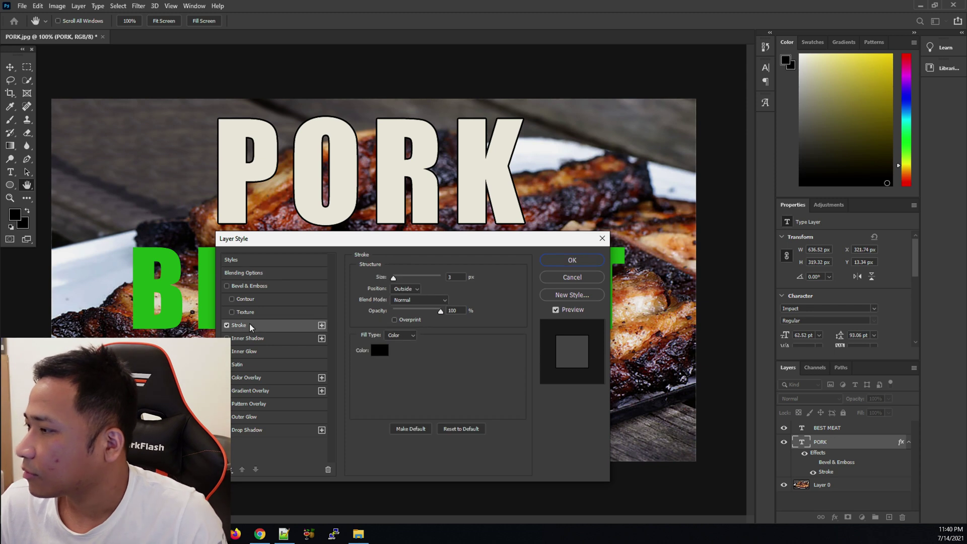
left_click_drag(394, 278, 400, 279)
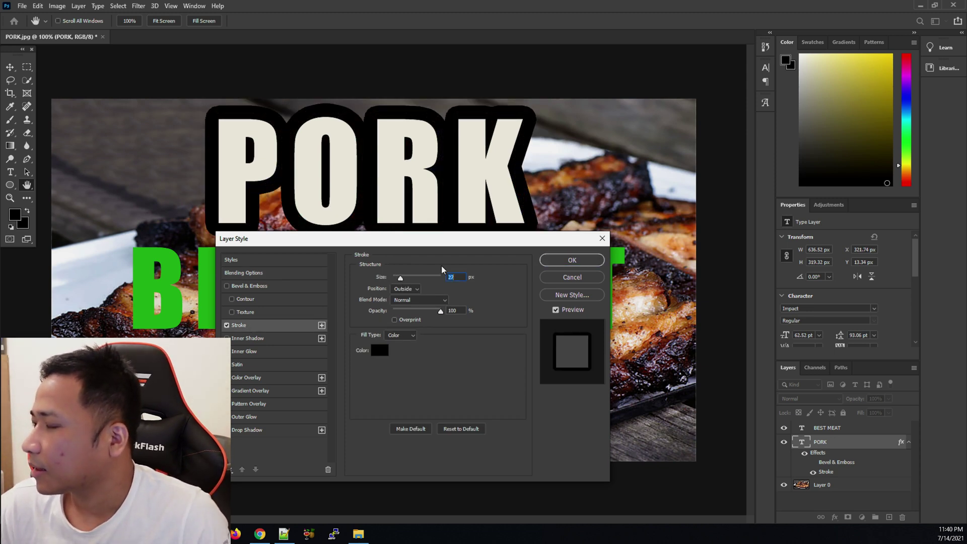
left_click_drag(433, 243, 340, 285)
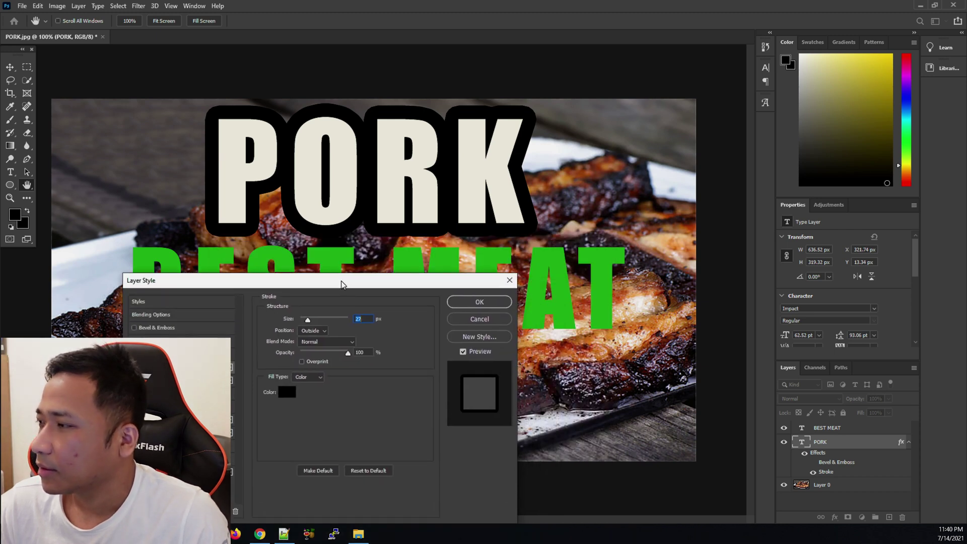
left_click(286, 392)
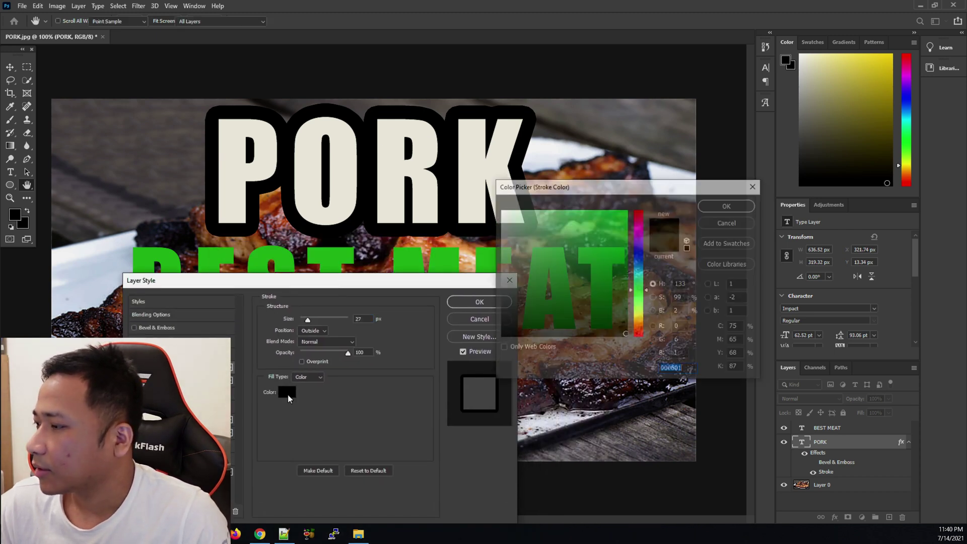
left_click(754, 186)
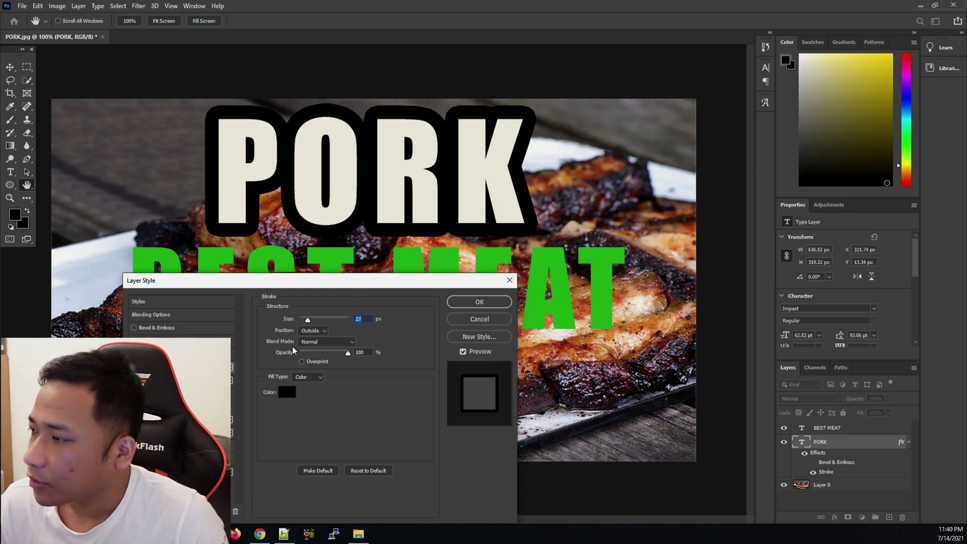
mouse_move(311, 319)
left_mouse_down()
mouse_move(301, 321)
mouse_move(323, 319)
mouse_move(301, 318)
left_mouse_up()
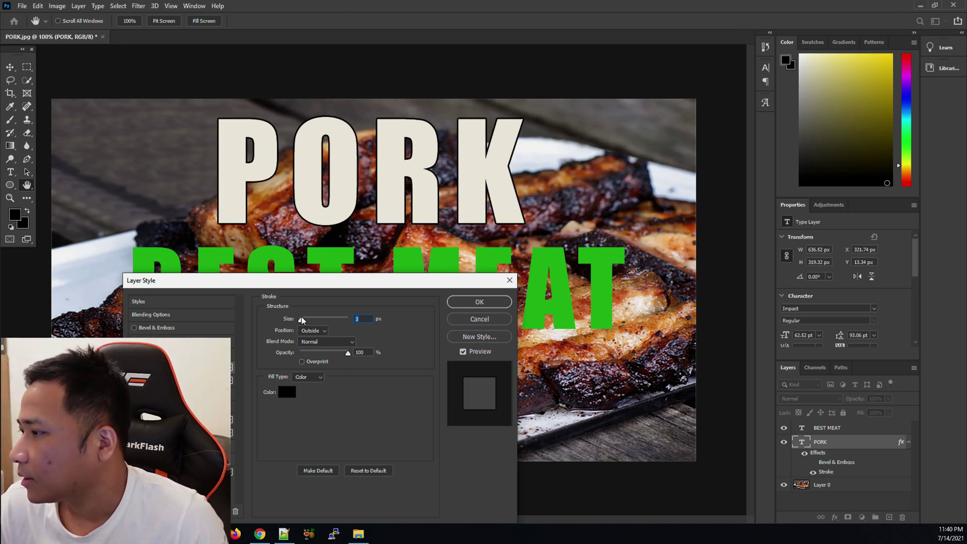
left_click(480, 302)
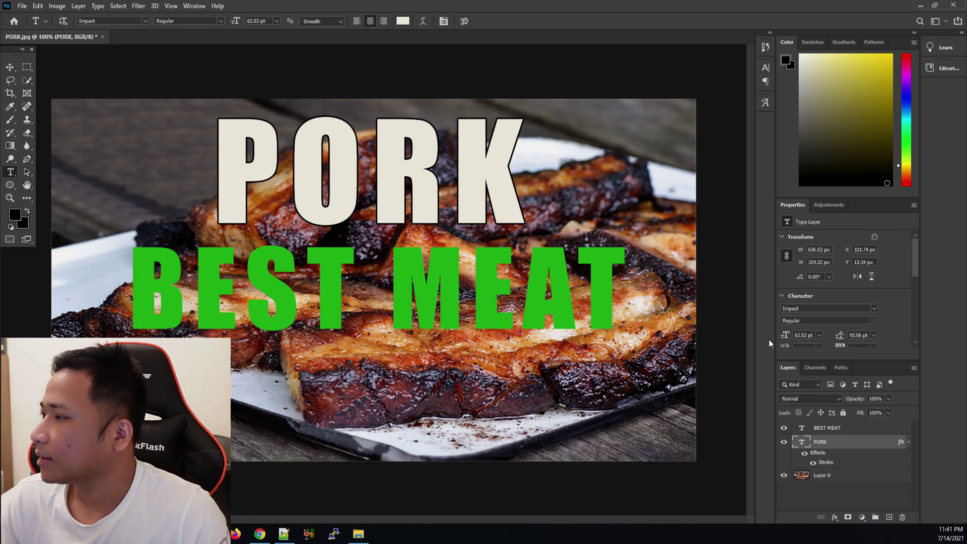
Add a black Multiply drop shadow to the PORK text with 100% opacity, 30° angle, 40 px distance, 22% spread and 16 px size.
right_click(803, 442)
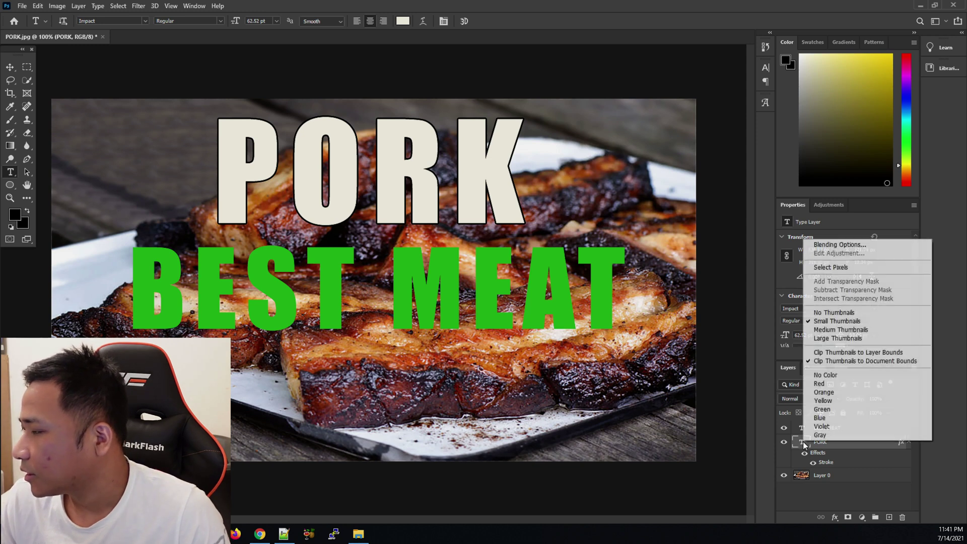
left_click(845, 246)
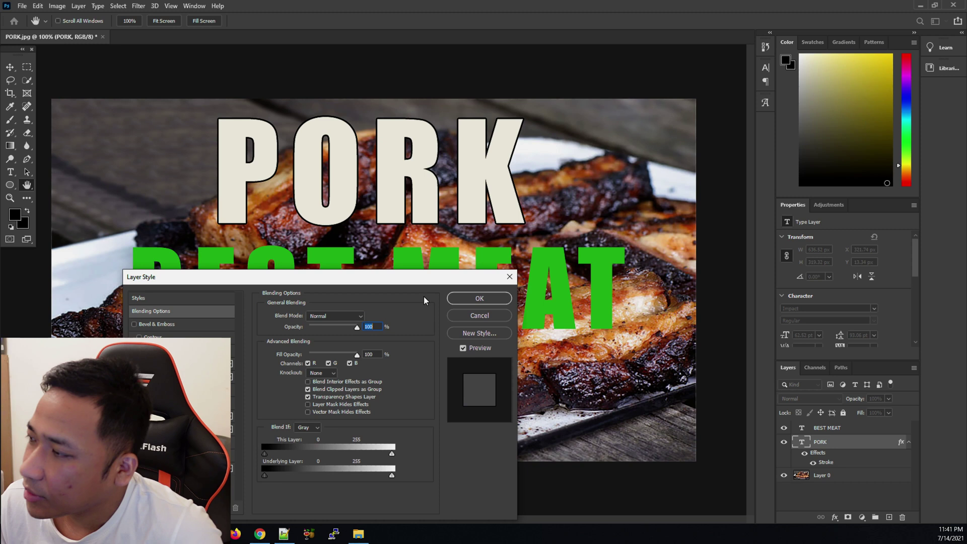
left_click_drag(415, 282, 690, 152)
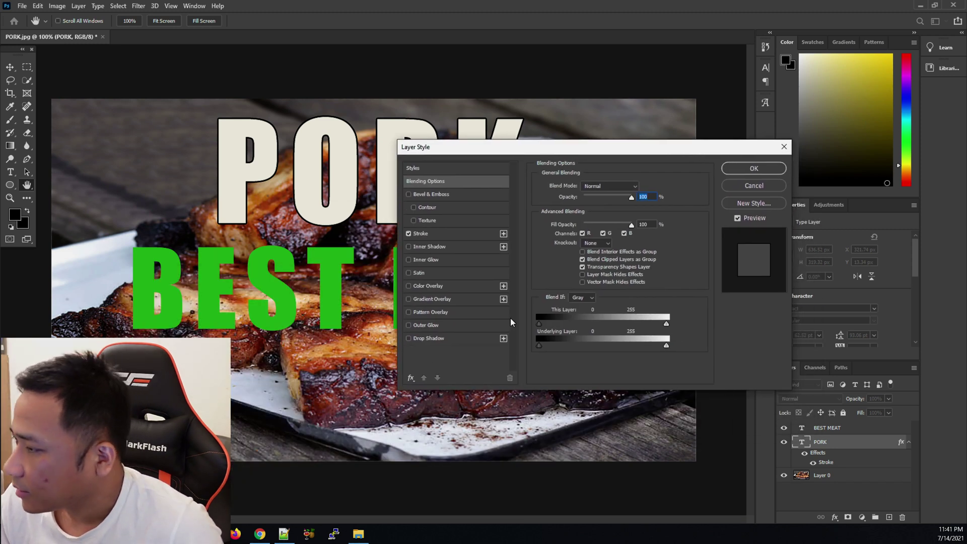
left_click(419, 339)
left_click_drag(522, 151, 303, 262)
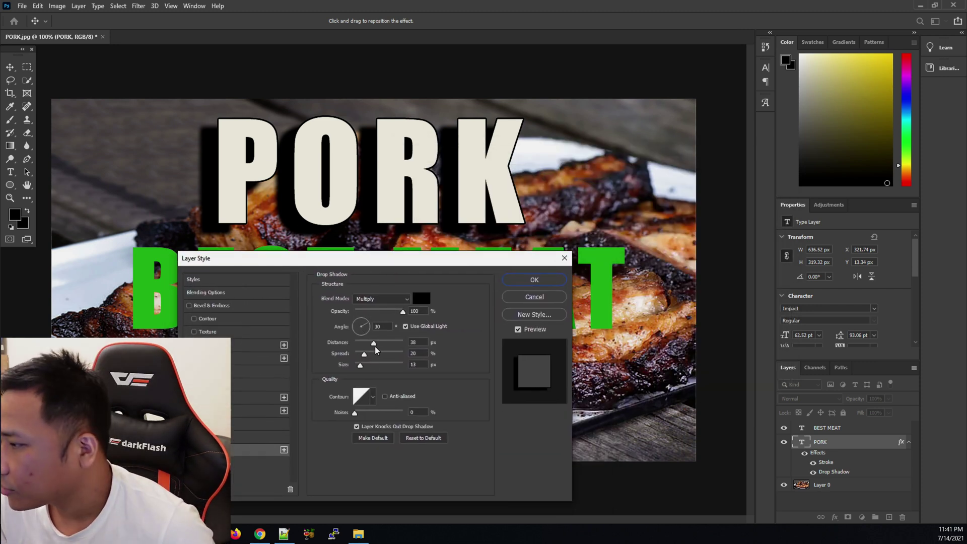
left_click_drag(374, 343, 361, 367)
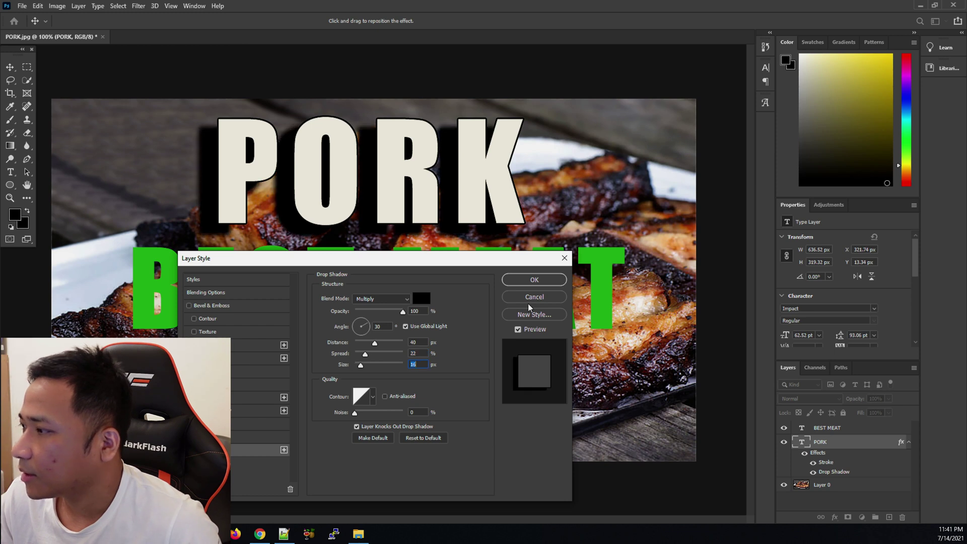
left_click(534, 279)
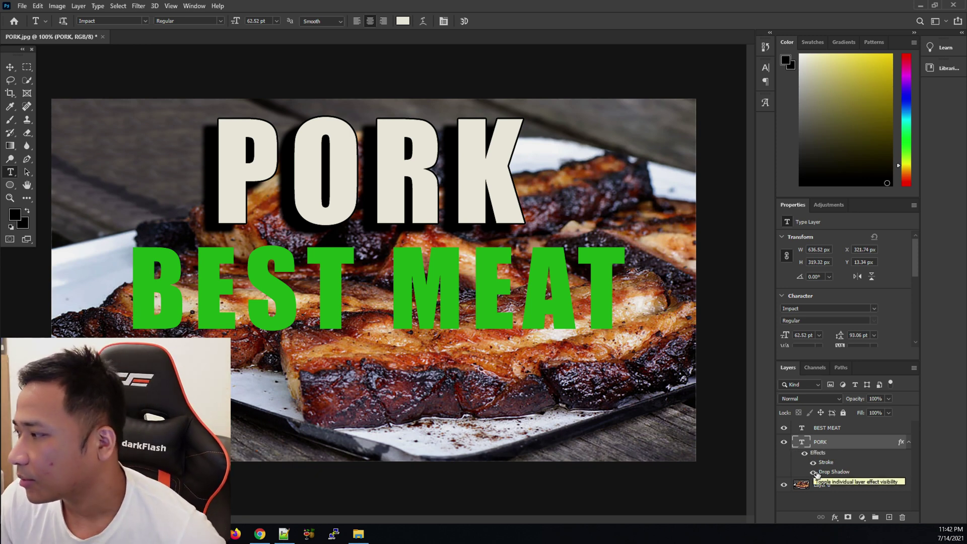
Draw a black rectangle about 1053 x 205 px behind the BEST MEAT text, directly above the photo layer.
left_click(804, 432)
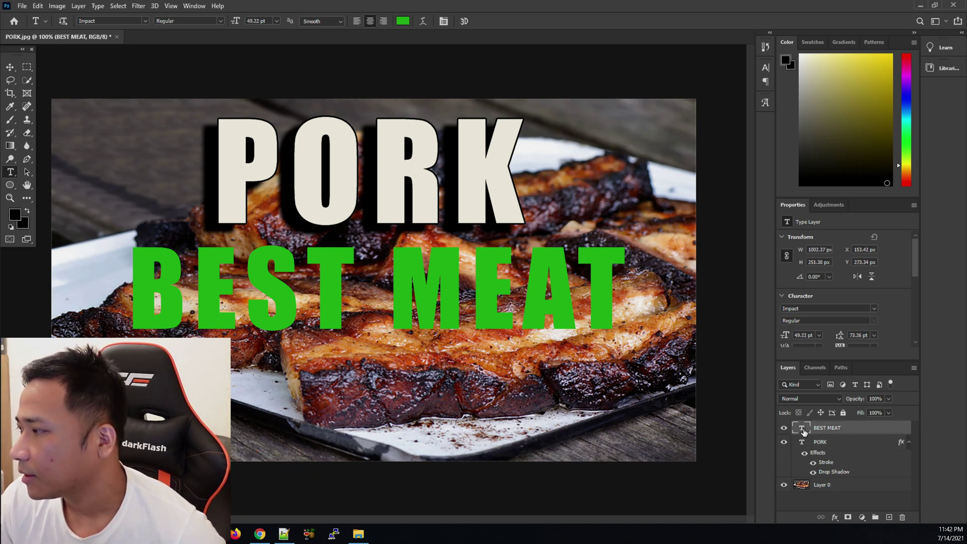
left_click(802, 487)
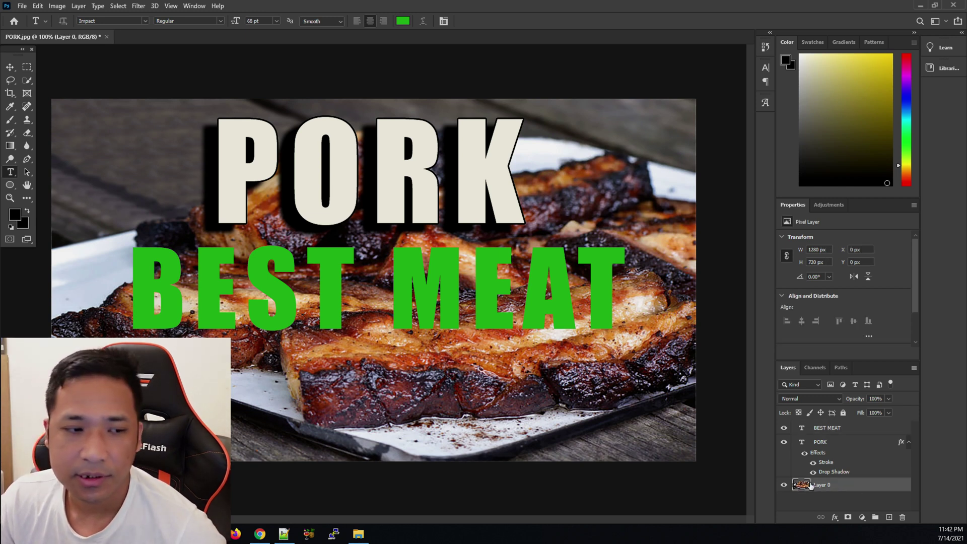
left_click(10, 185)
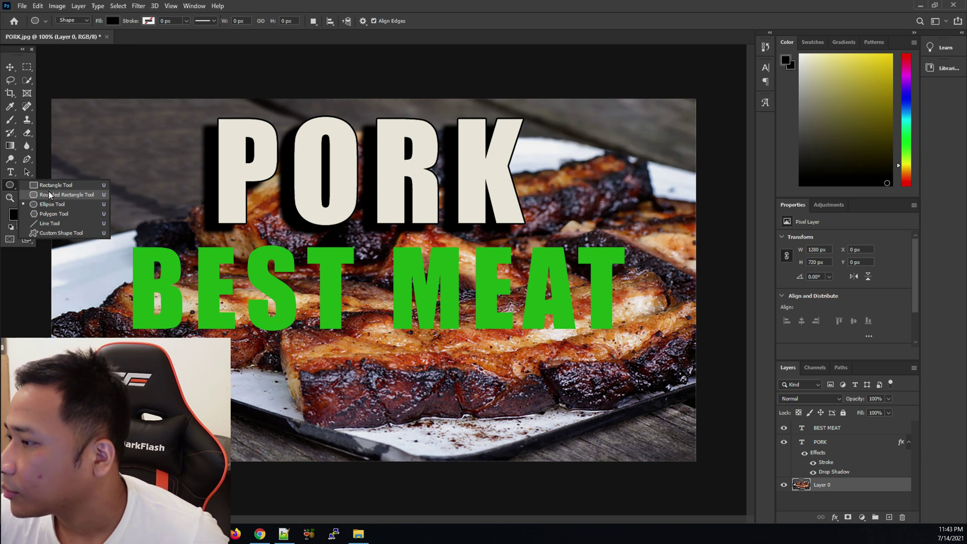
left_click(49, 185)
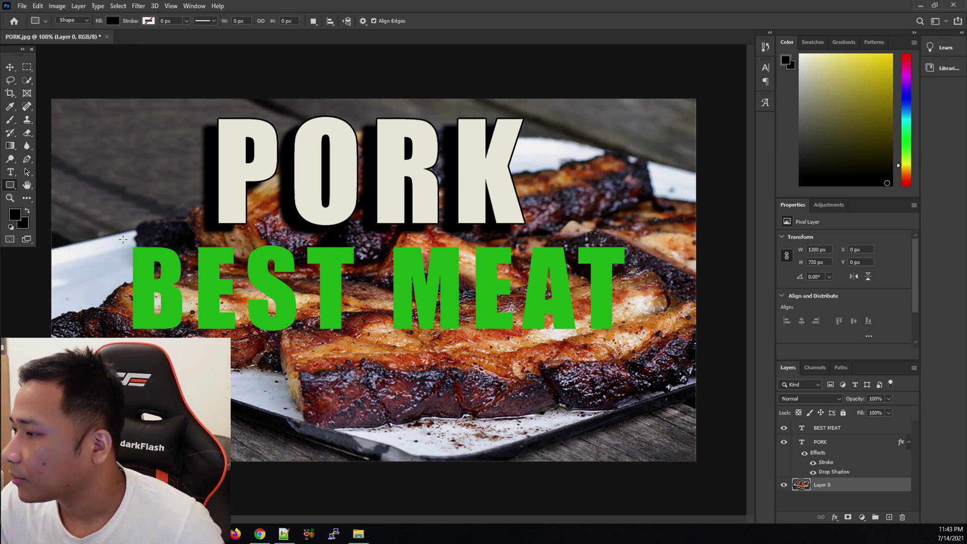
left_click_drag(108, 243, 625, 336)
left_click_drag(636, 335, 640, 342)
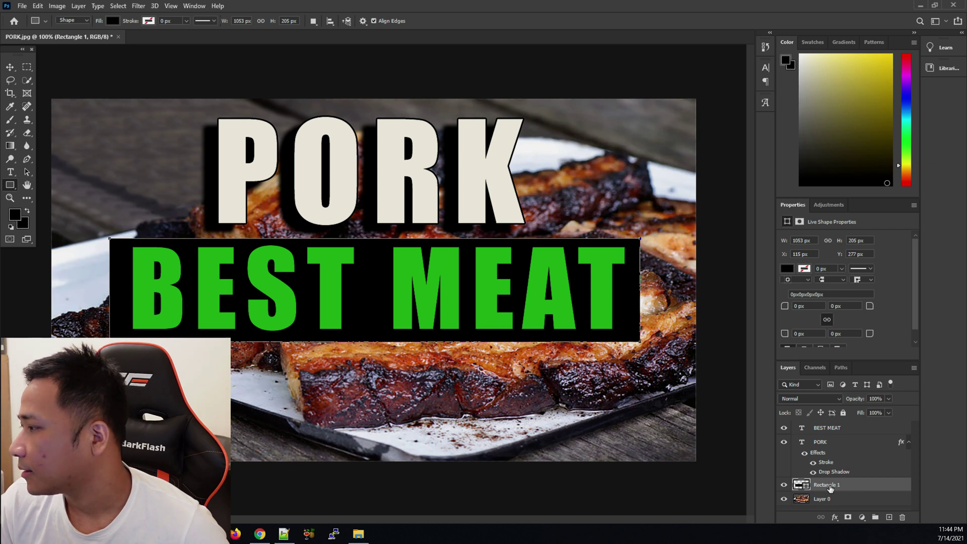
Scale the BEST MEAT text proportionally to about 62% so it matches the width of the PORK title.
left_click(821, 504)
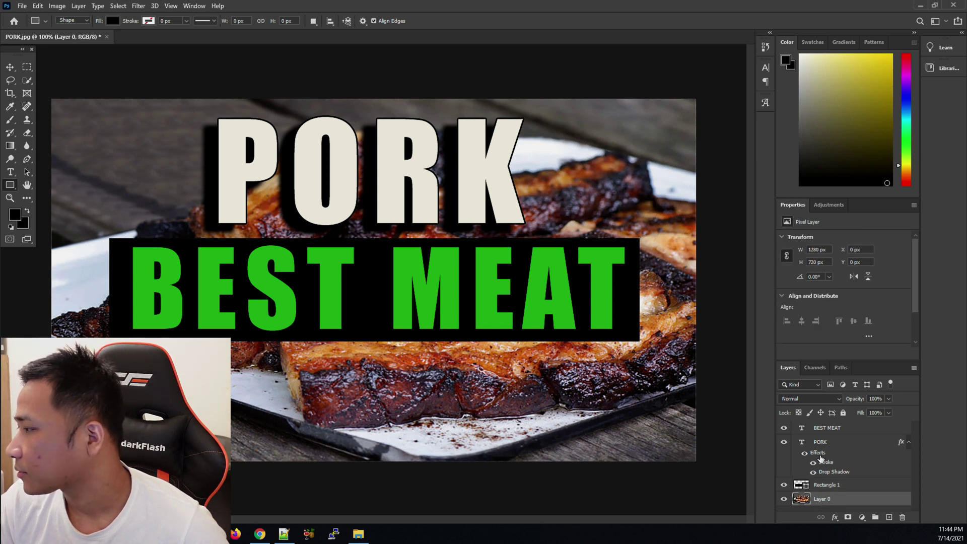
left_click(815, 443)
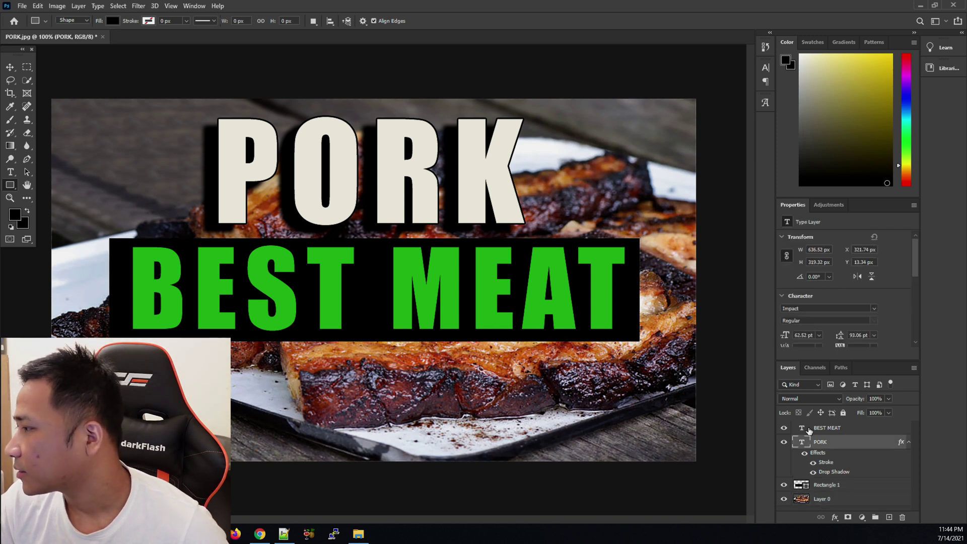
left_click(805, 430)
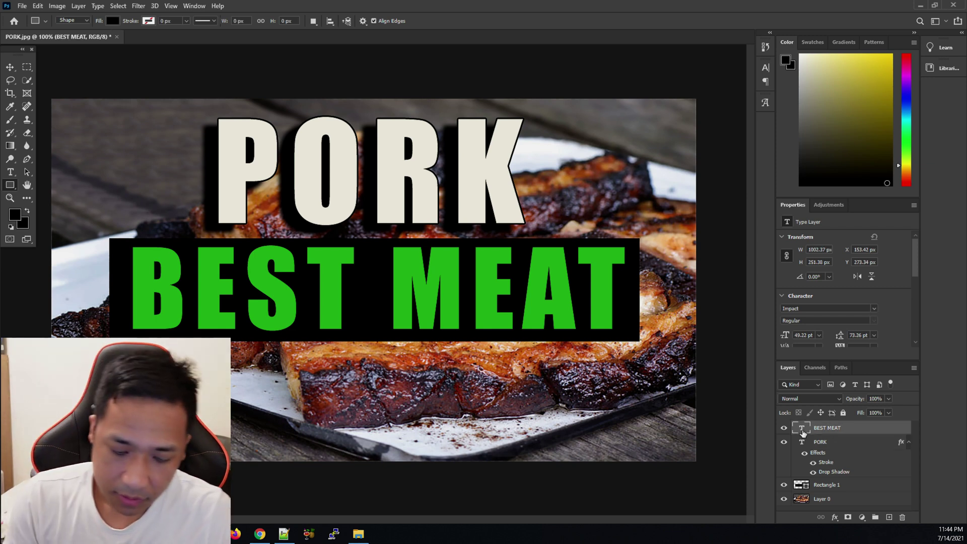
key("ctrl+t")
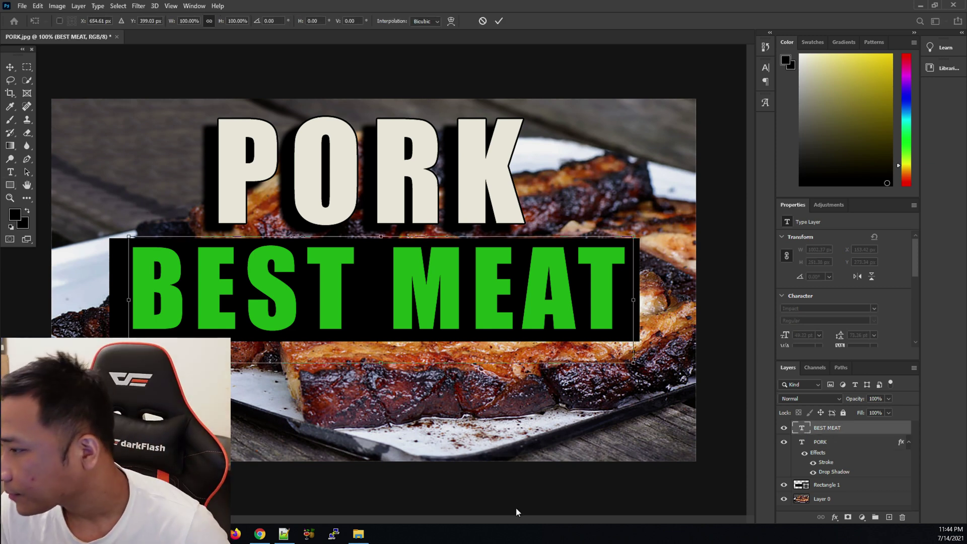
left_click_drag(383, 364, 380, 320)
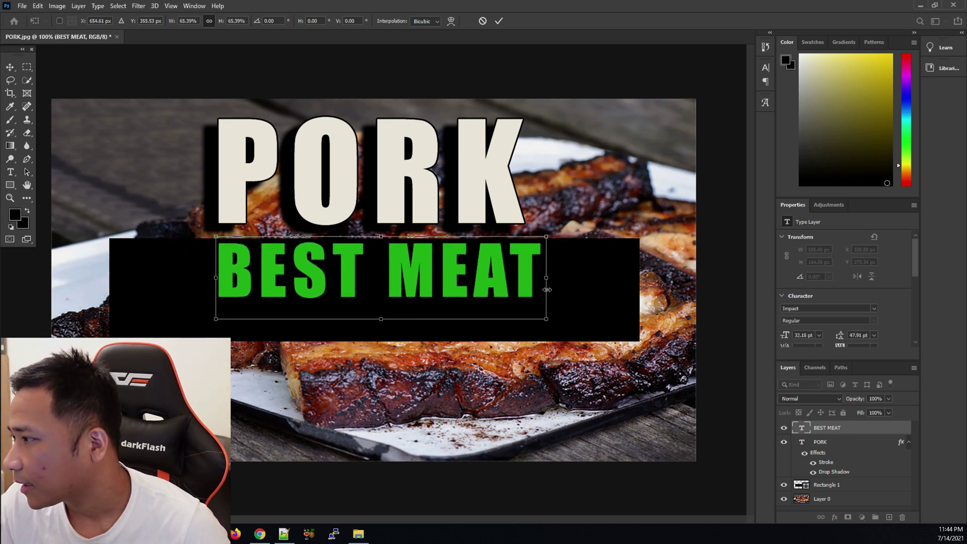
left_click_drag(548, 277, 529, 277)
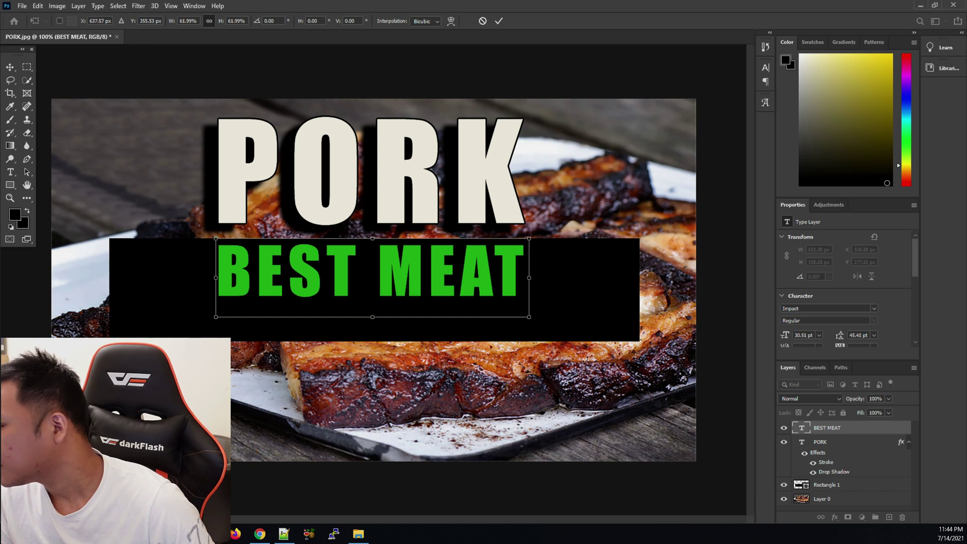
Scale the black rectangle proportionally to about 65% so it closely frames the BEST MEAT text, and select the photo layer.
left_click(822, 487)
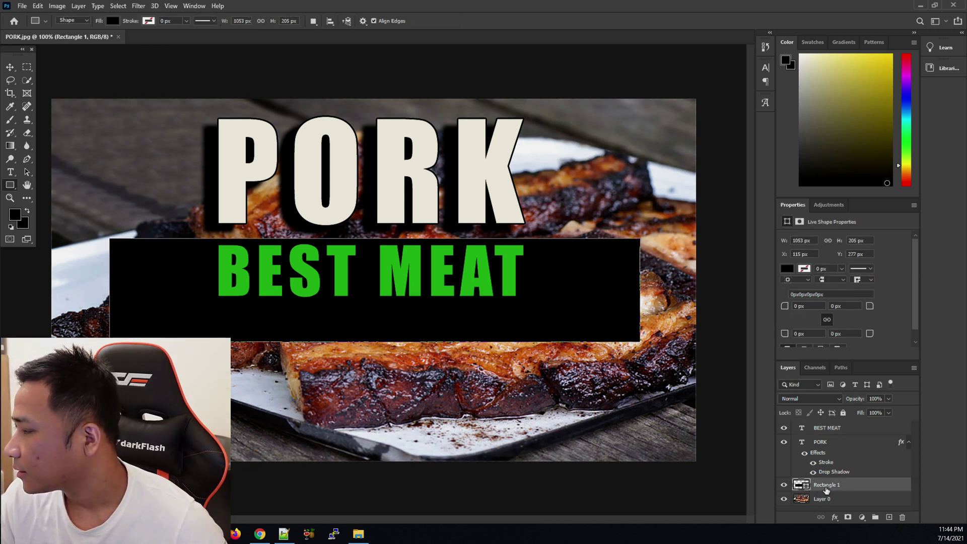
key("ctrl+t")
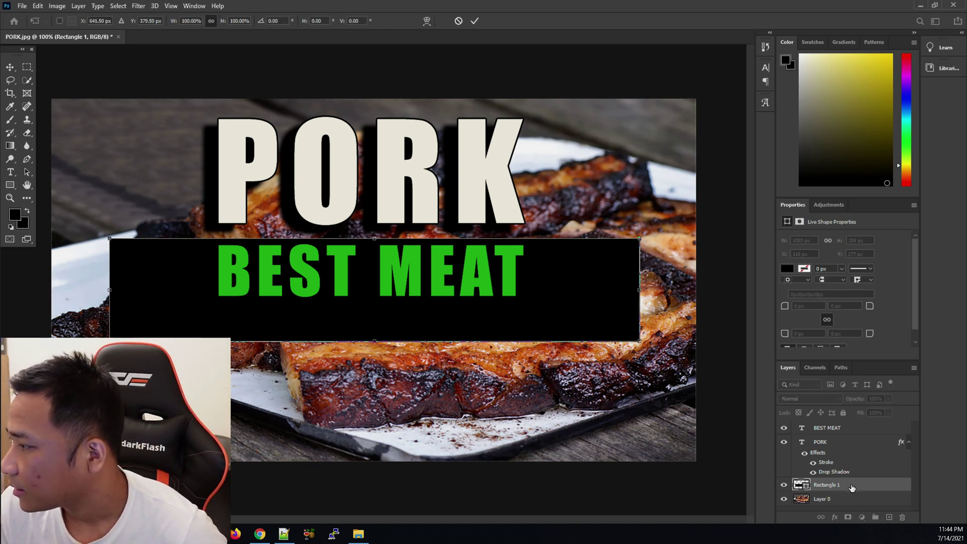
left_click_drag(375, 339, 377, 305)
left_click_drag(526, 271, 533, 273)
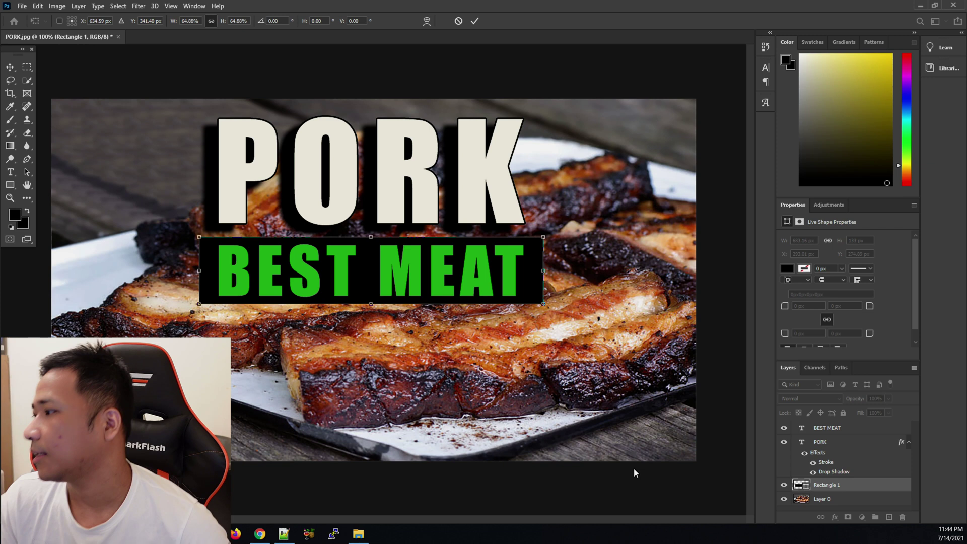
left_click(818, 499)
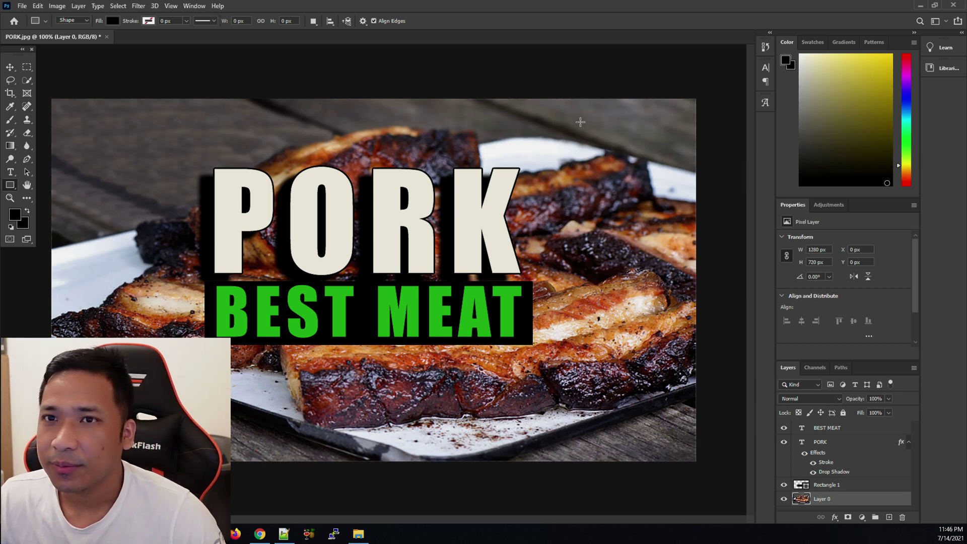
Start saving the document under a new file in the THUMBNAIL folder with JPEG as the format.
left_click(22, 6)
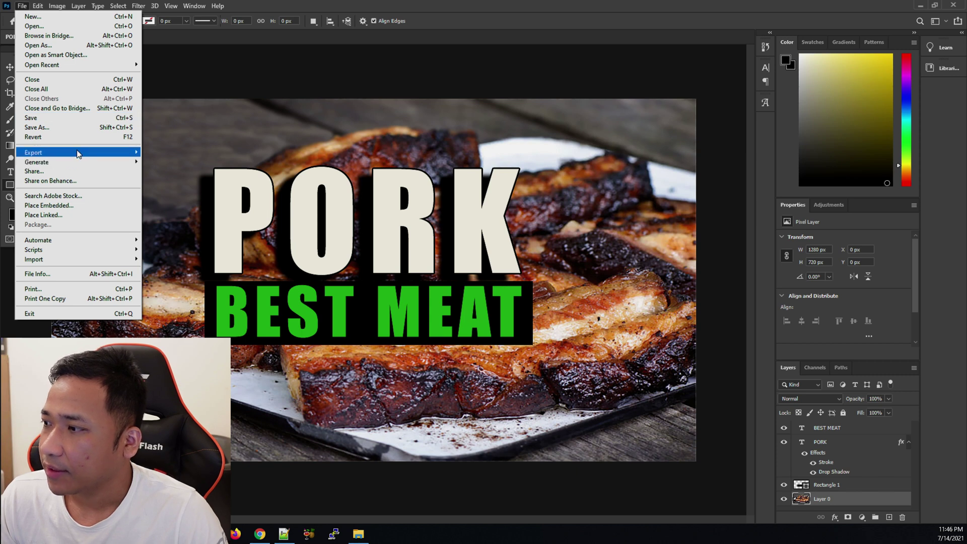
left_click(36, 127)
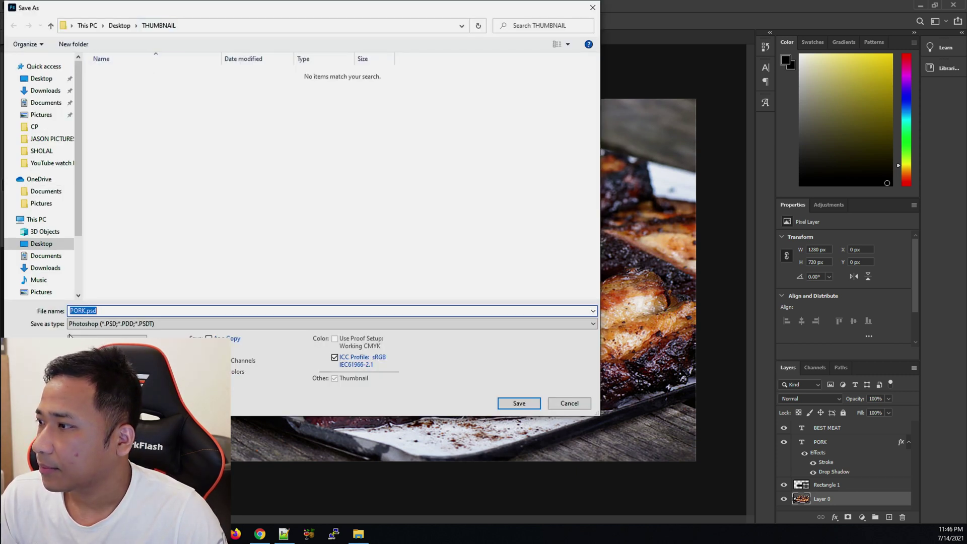
left_click(105, 324)
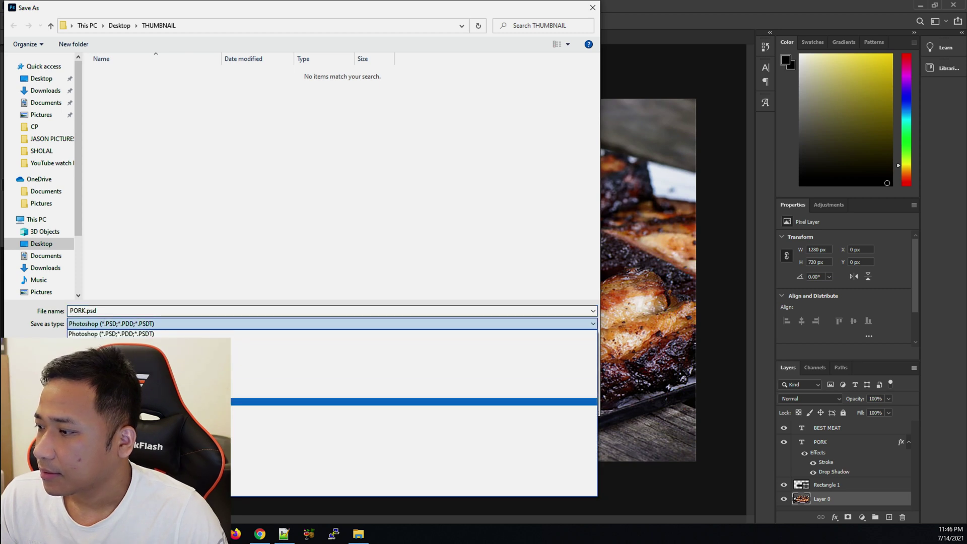
left_click(101, 402)
left_click(95, 324)
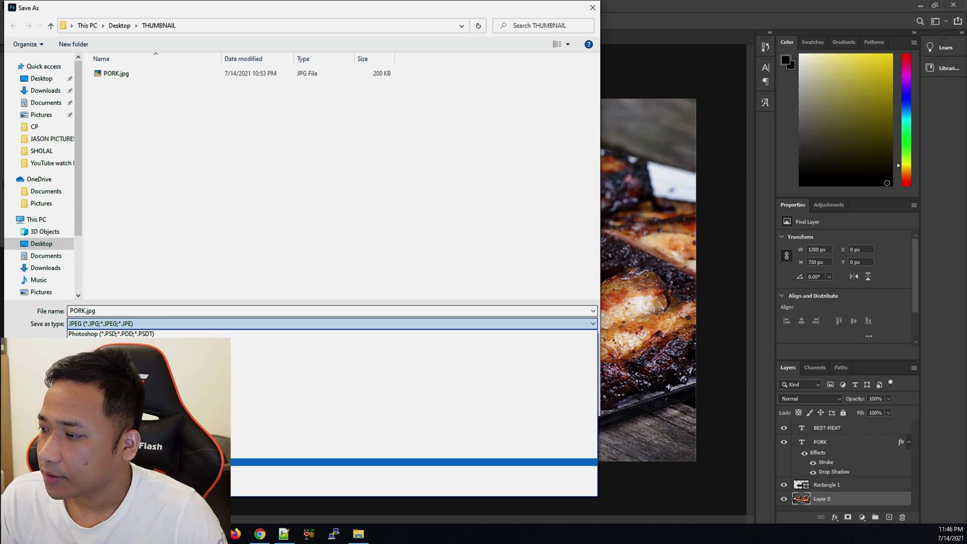
left_click(163, 325)
Name the file PORK_FINAL.jpg and save it with maximum quality 12 and the Baseline ("Standard") format.
left_click(126, 310)
double_click(88, 311)
left_click(86, 311)
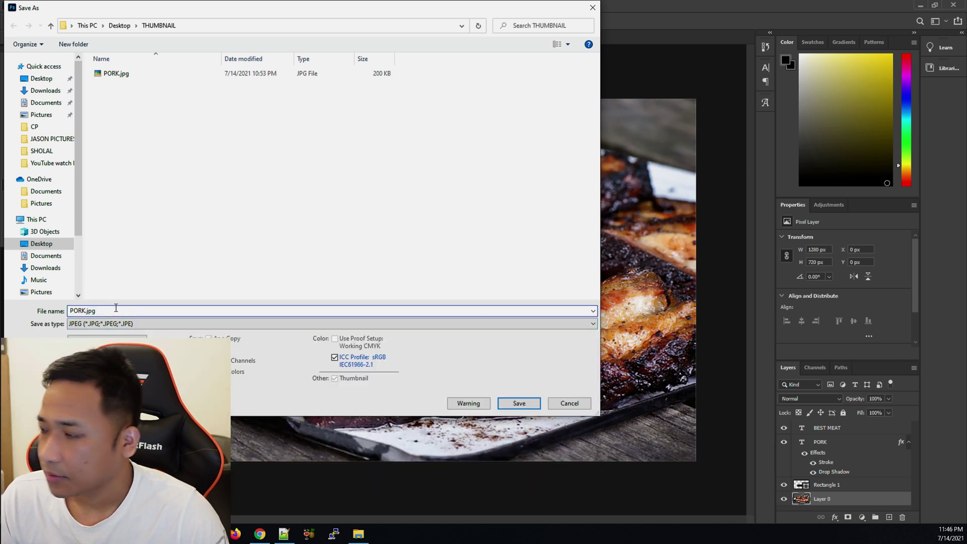
type("_FINAL")
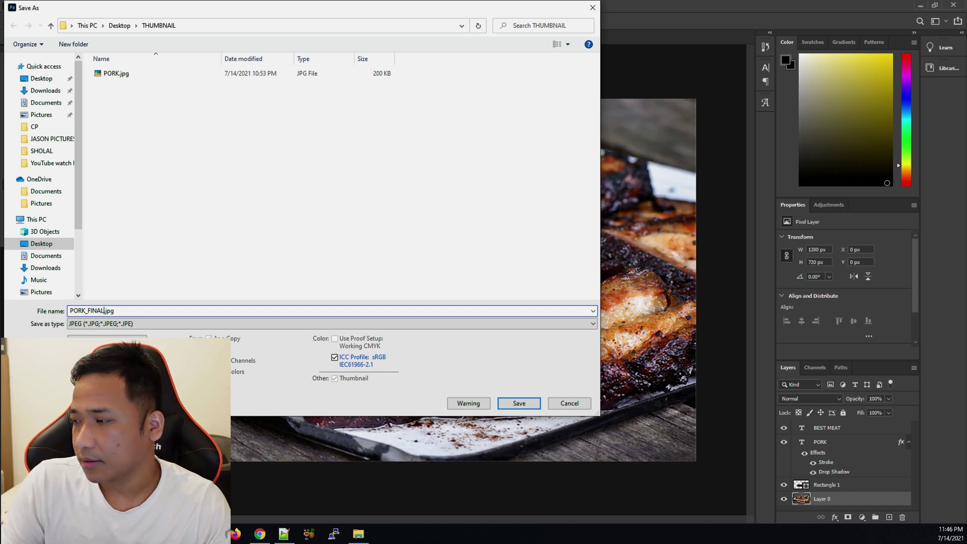
key("Return")
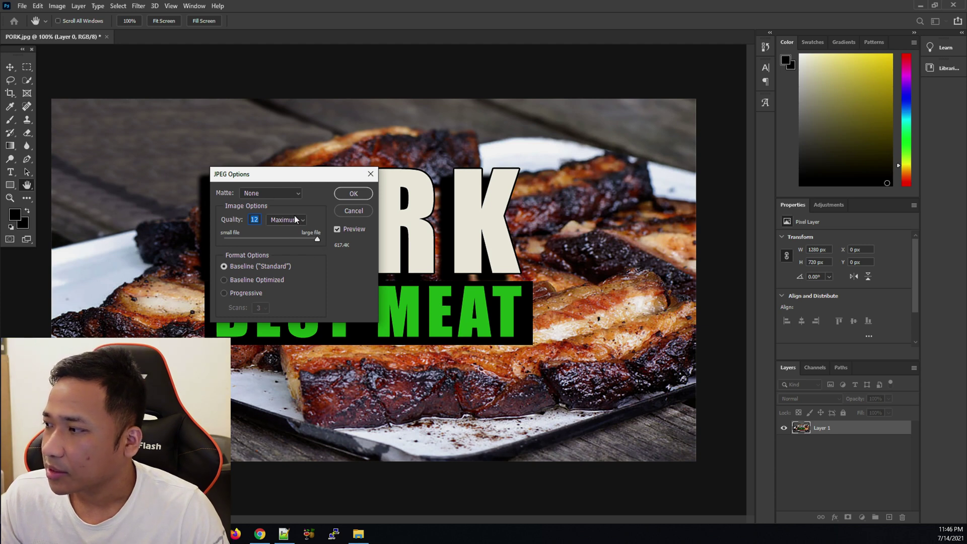
left_click(354, 194)
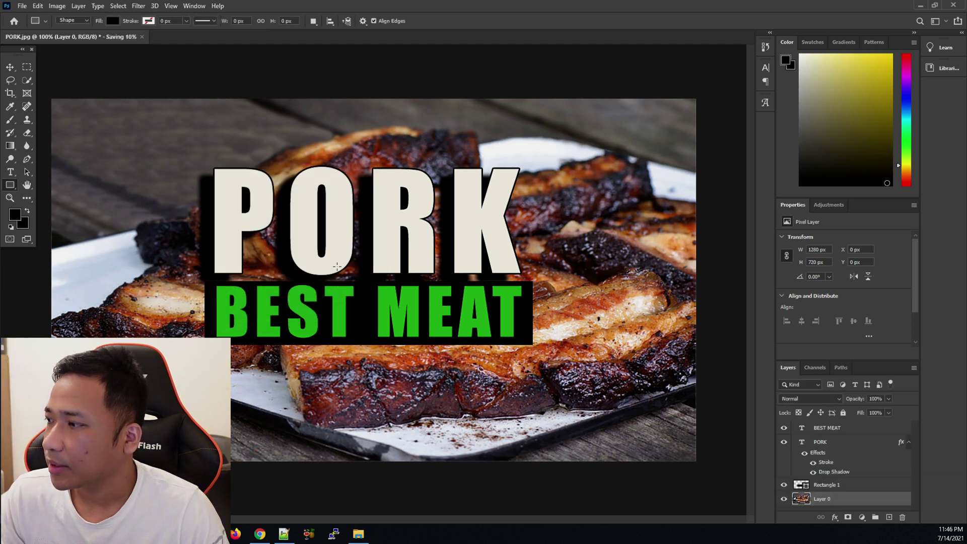
Switch to the THUMBNAIL folder in File Explorer, compare PORK.jpg with PORK_FINAL.jpg in the image viewer, and return to Photoshop.
key("alt+Tab")
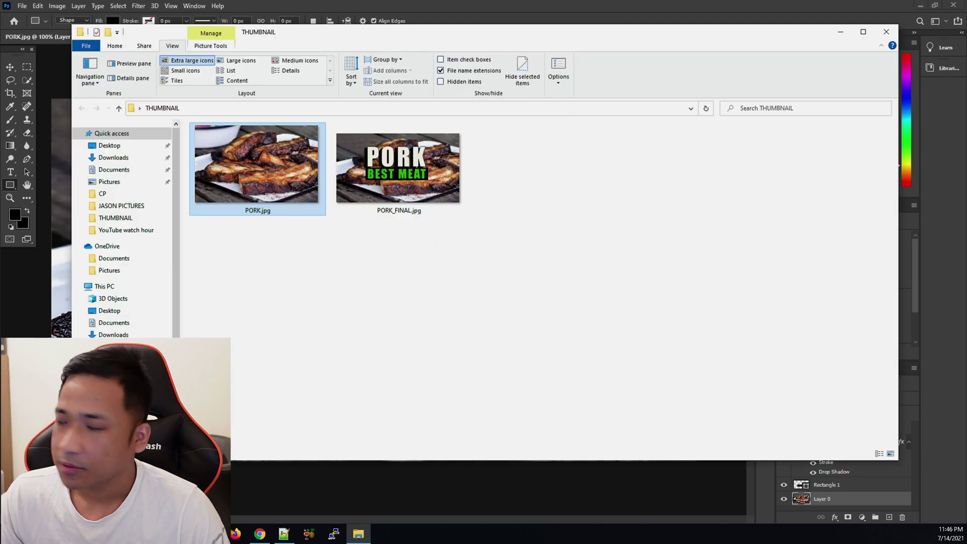
left_click(540, 273)
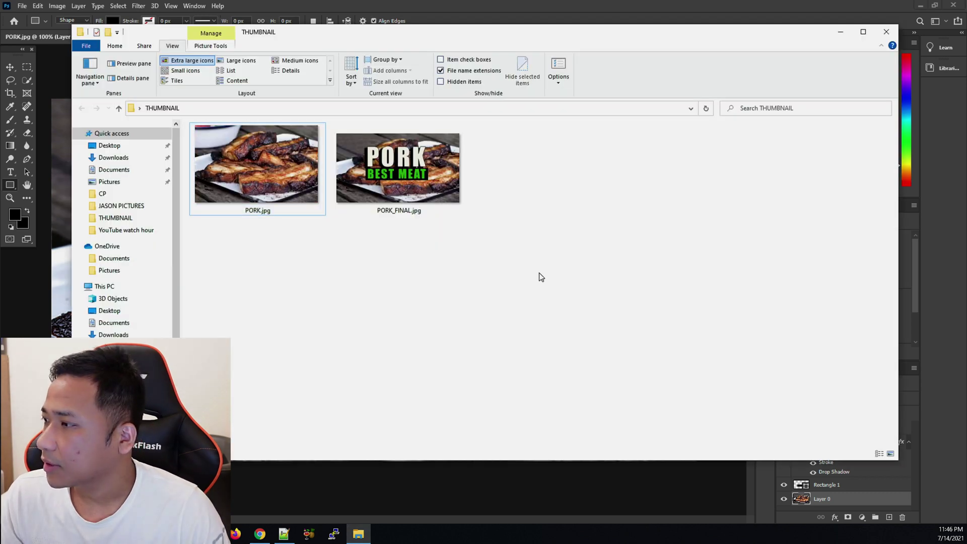
double_click(263, 174)
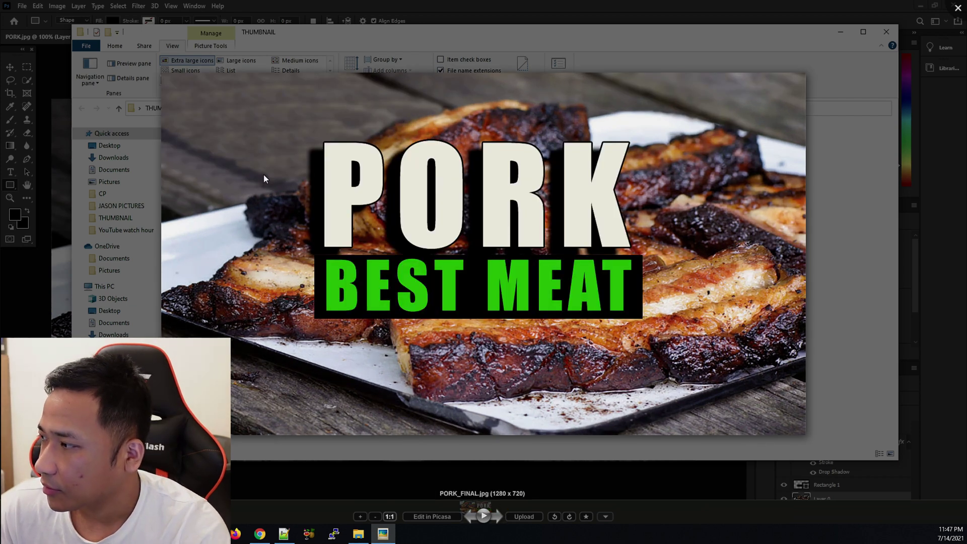
key("Left")
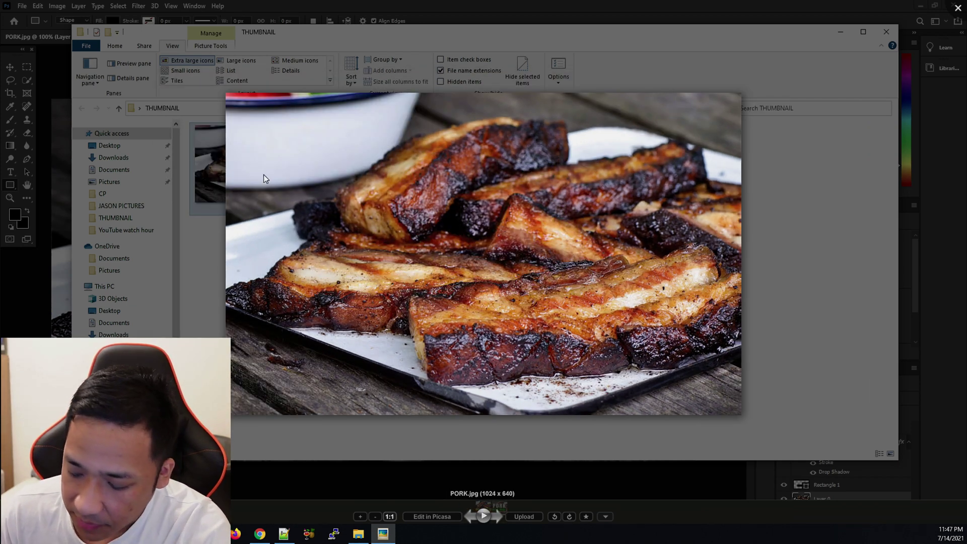
key("Right")
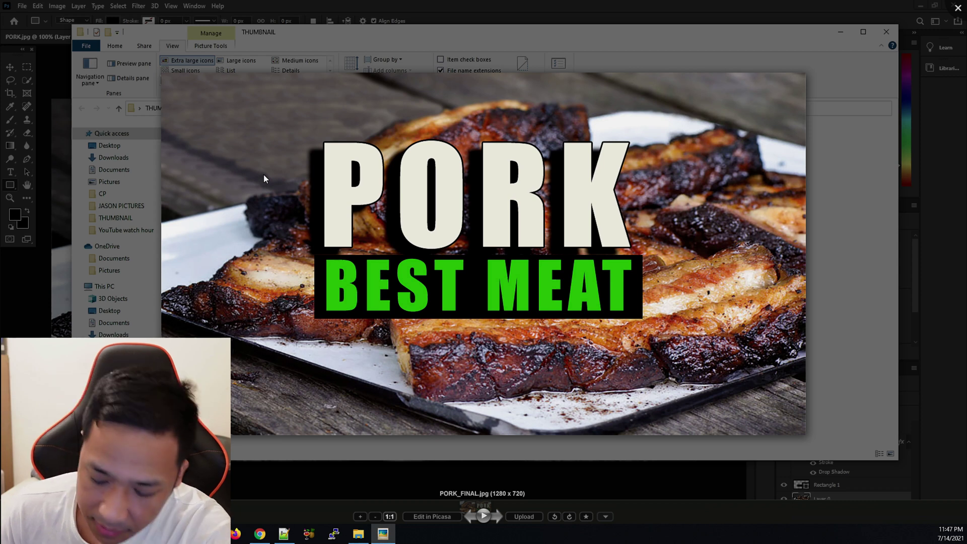
key("Left")
key("Right")
key("Left")
key("Right")
key("Left")
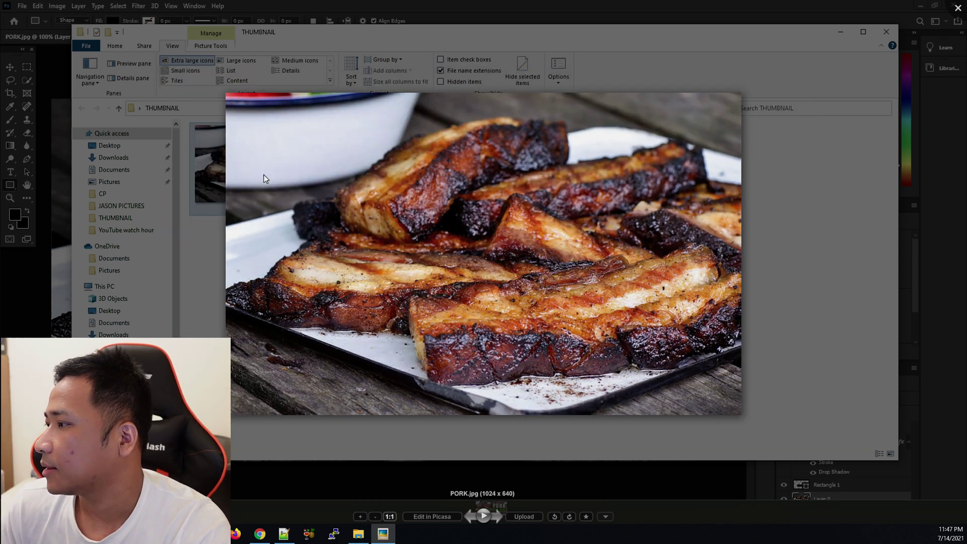
key("Right")
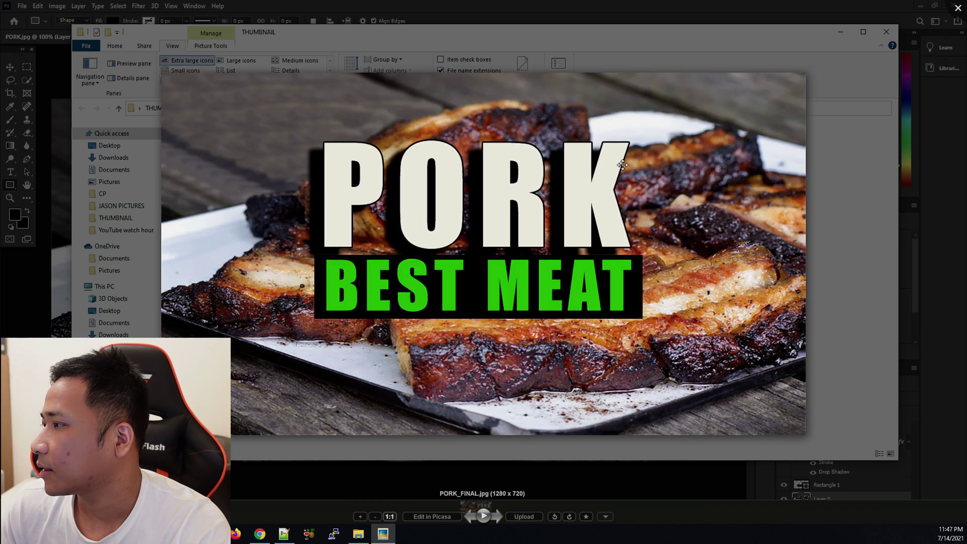
left_click(958, 8)
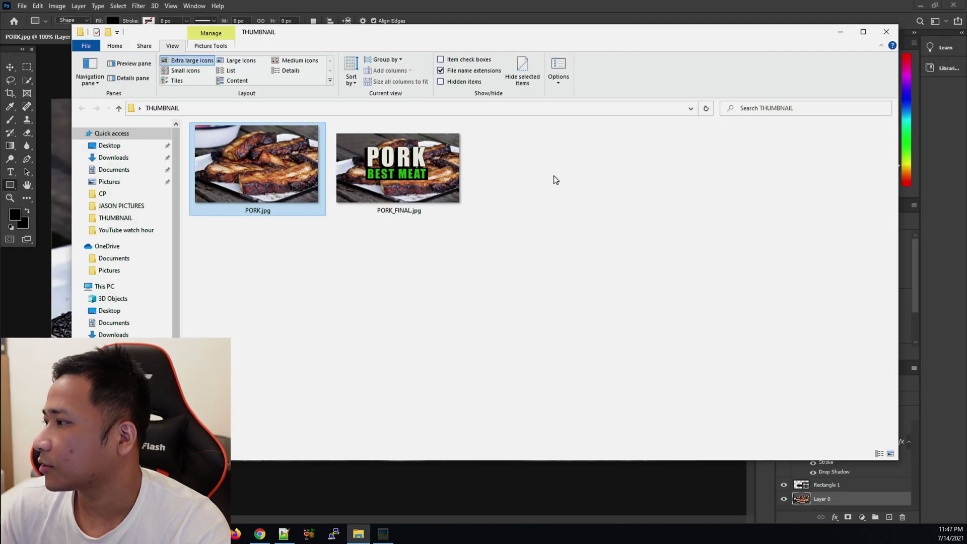
left_click(314, 497)
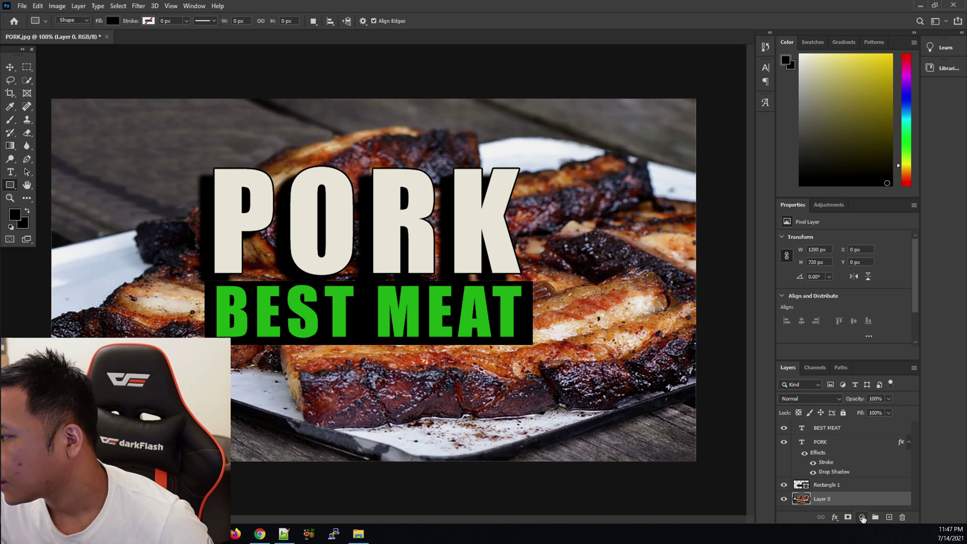
Add a Vibrance adjustment layer above the photo layer with Vibrance +49 and Saturation +29.
left_click(863, 518)
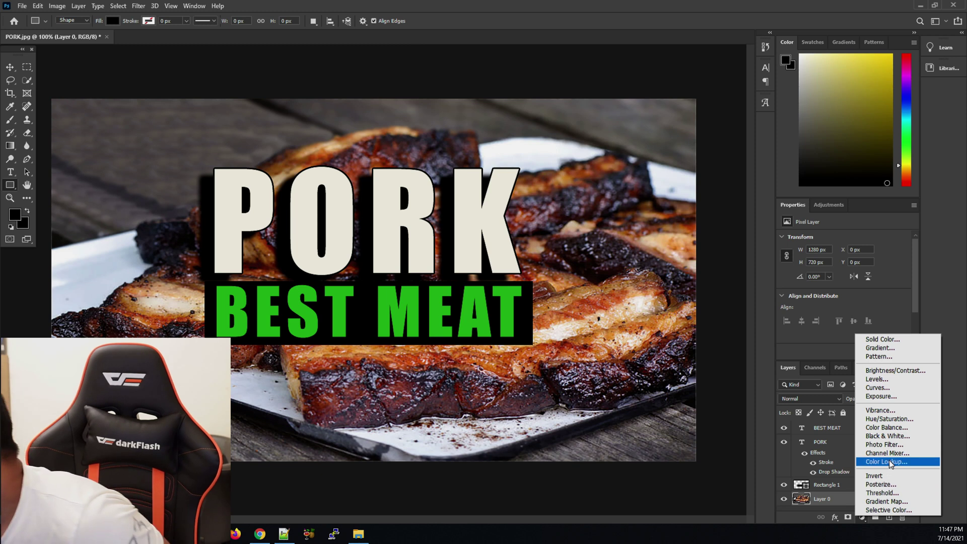
left_click(884, 412)
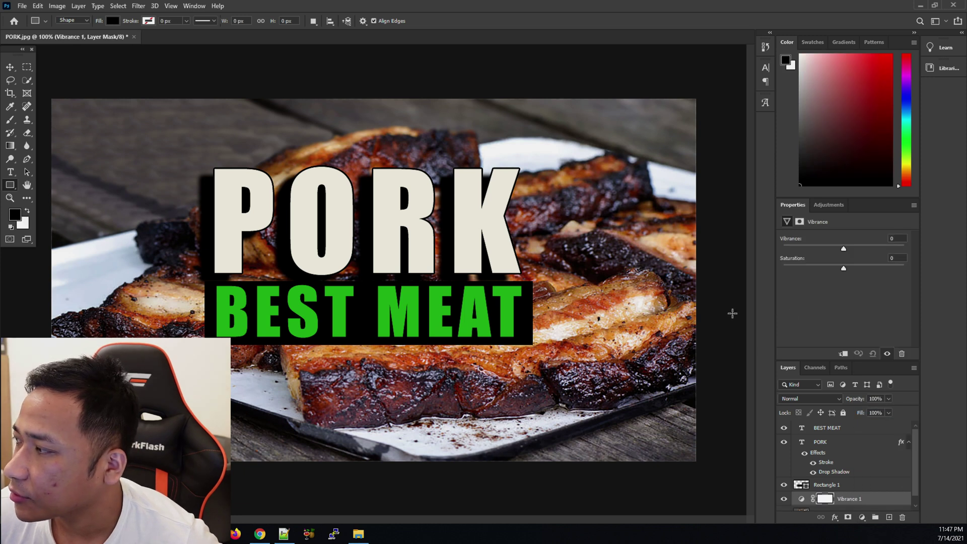
left_click(844, 249)
left_click_drag(903, 252, 866, 254)
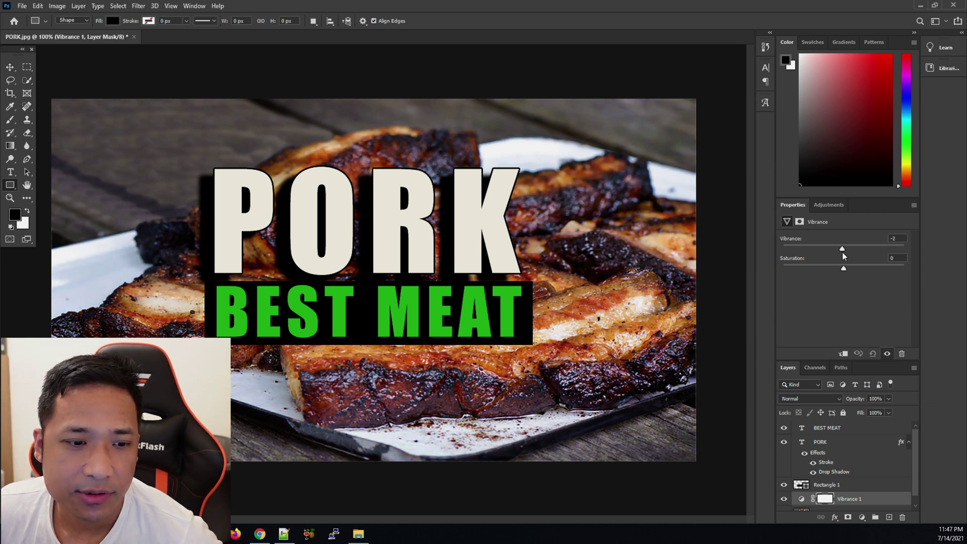
left_click_drag(842, 252, 931, 257)
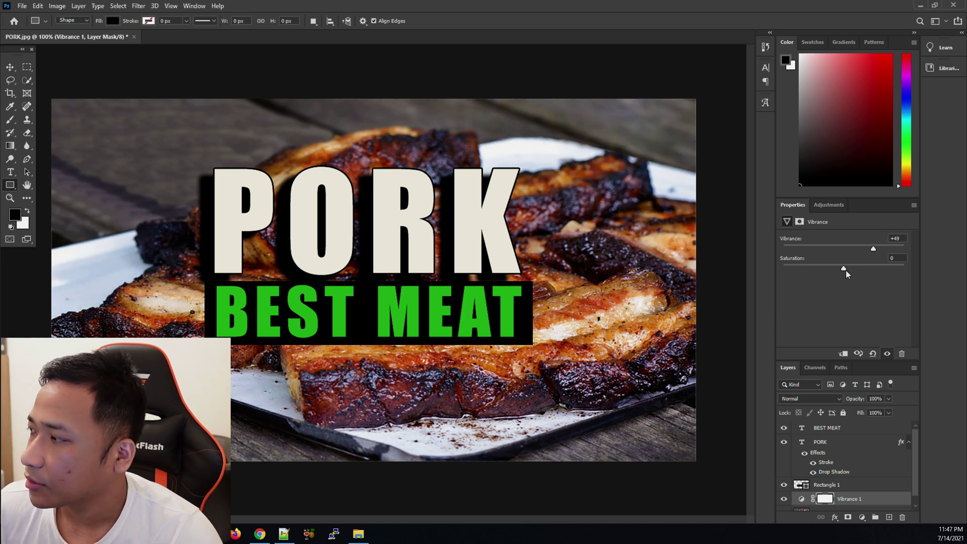
left_click_drag(844, 270, 861, 267)
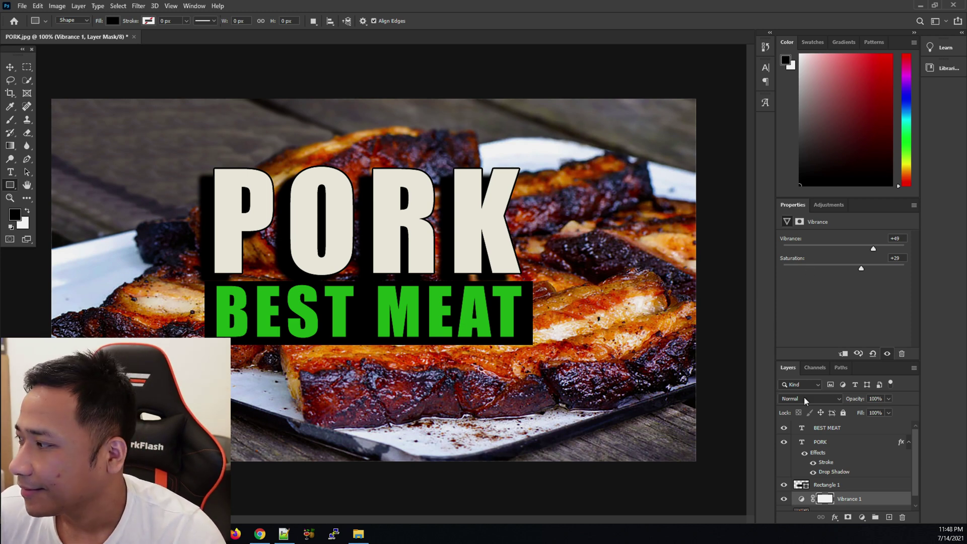
Select Layer 0 and save the document as a JPEG in the THUMBNAIL folder, overwriting PORK_FINAL.jpg.
left_click(827, 486)
left_click(827, 504)
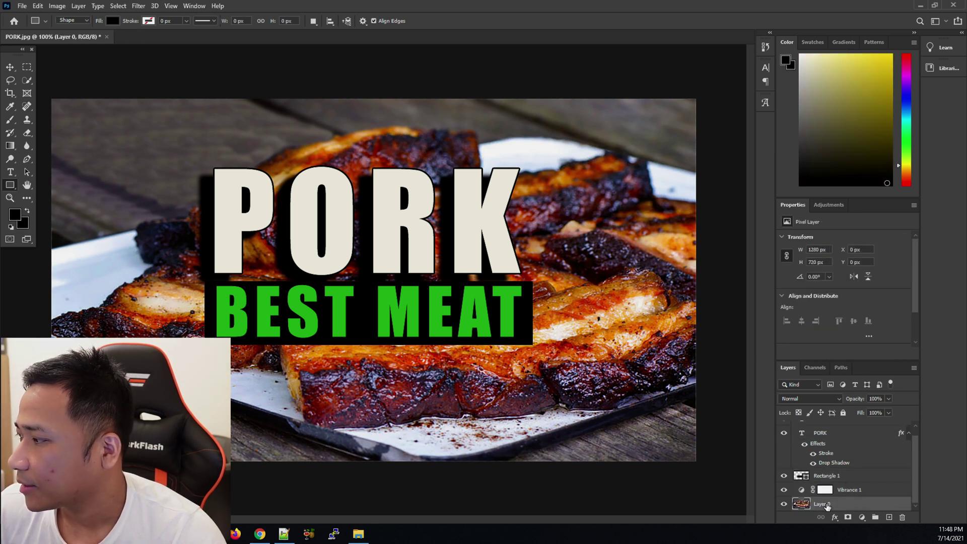
left_click(22, 6)
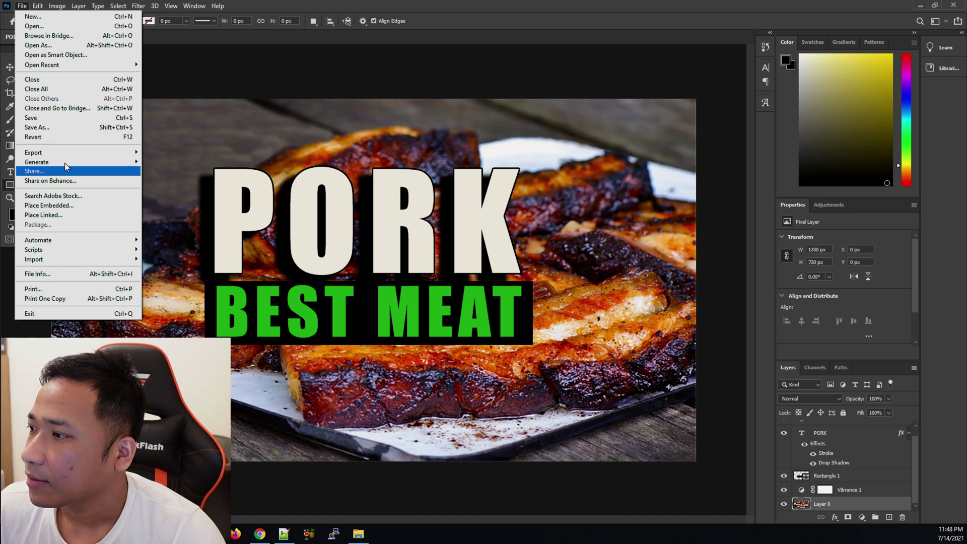
left_click(65, 126)
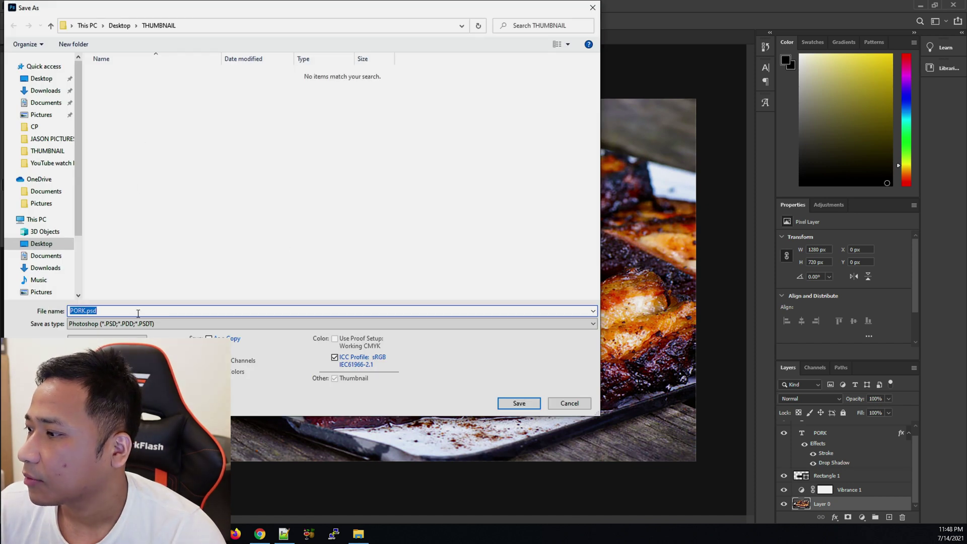
left_click(141, 323)
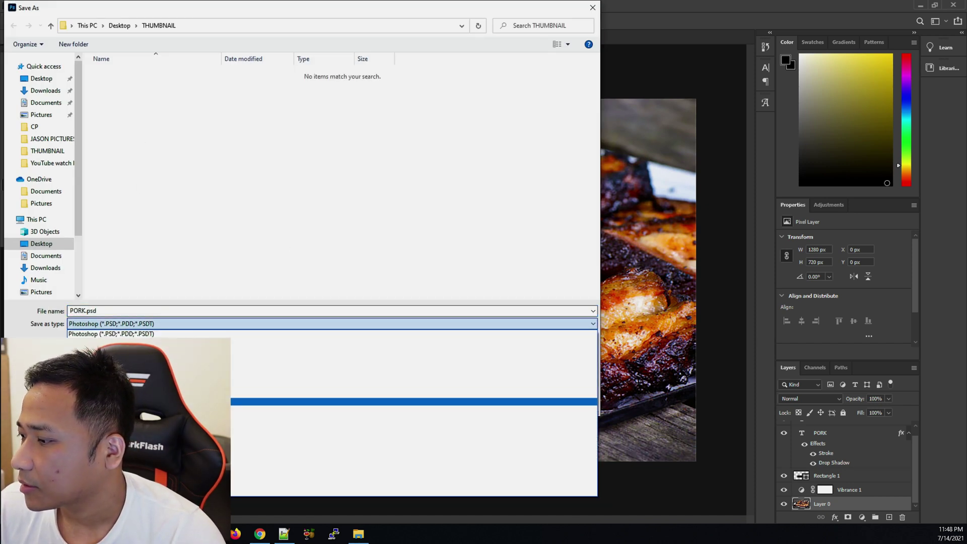
left_click(202, 401)
left_click(125, 86)
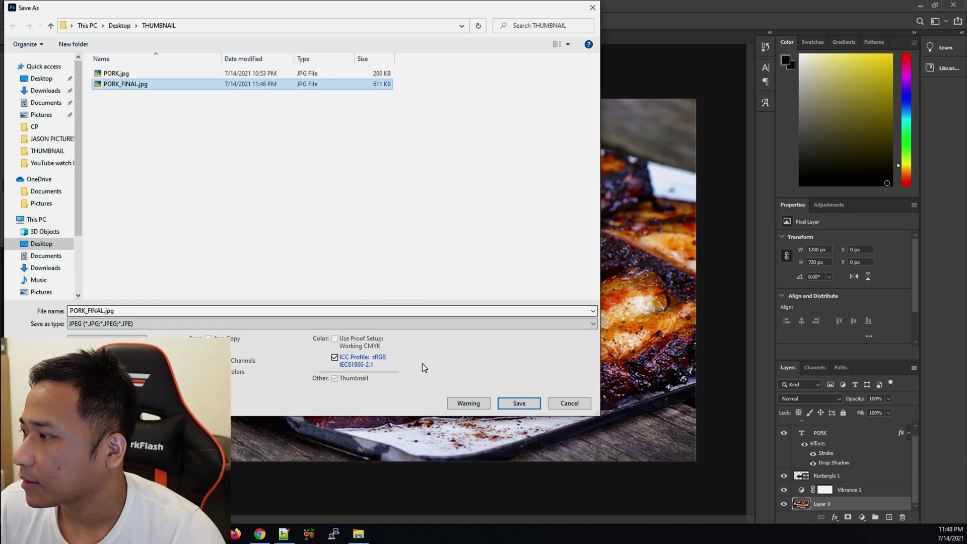
left_click(518, 403)
left_click(506, 267)
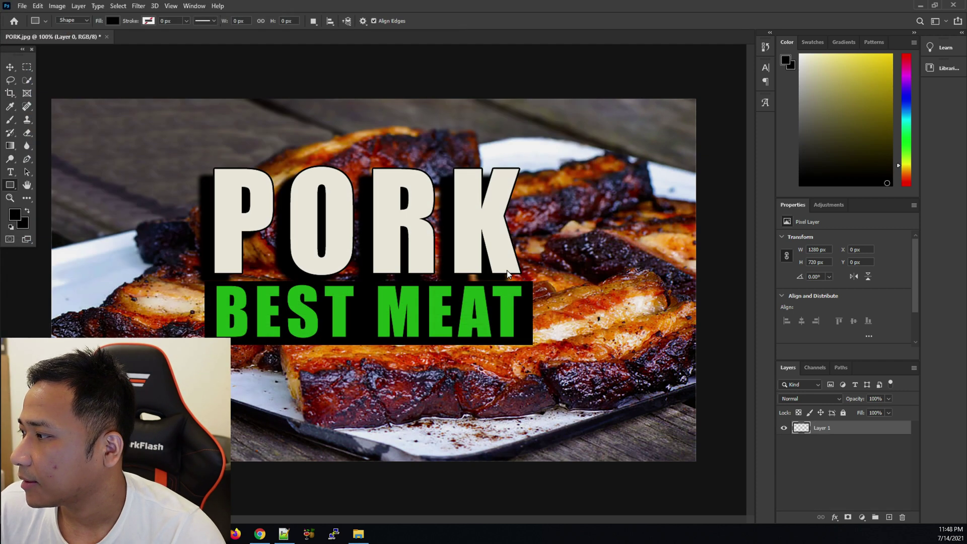
left_click(351, 197)
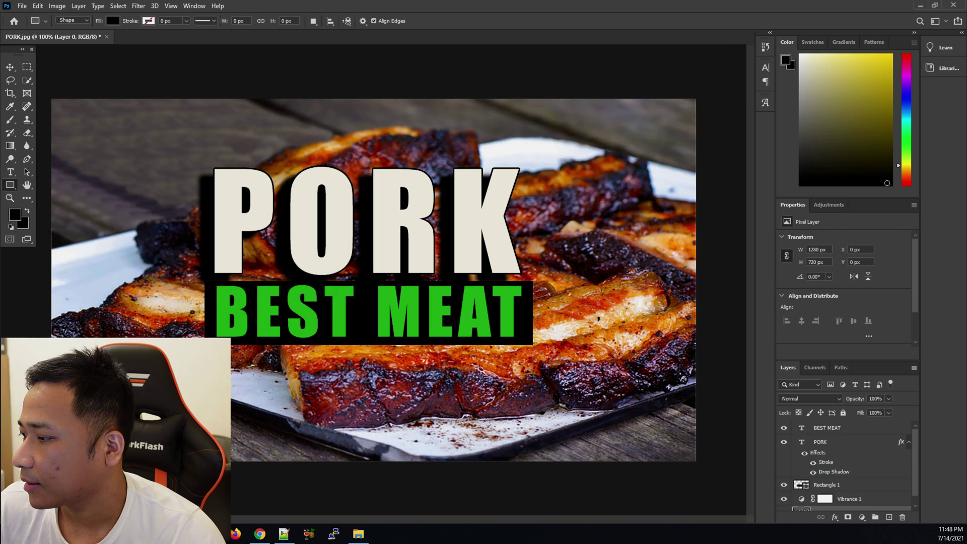
Switch to File Explorer and compare the newly saved PORK_FINAL.jpg with the original PORK.jpg in the image viewer.
left_click(358, 534)
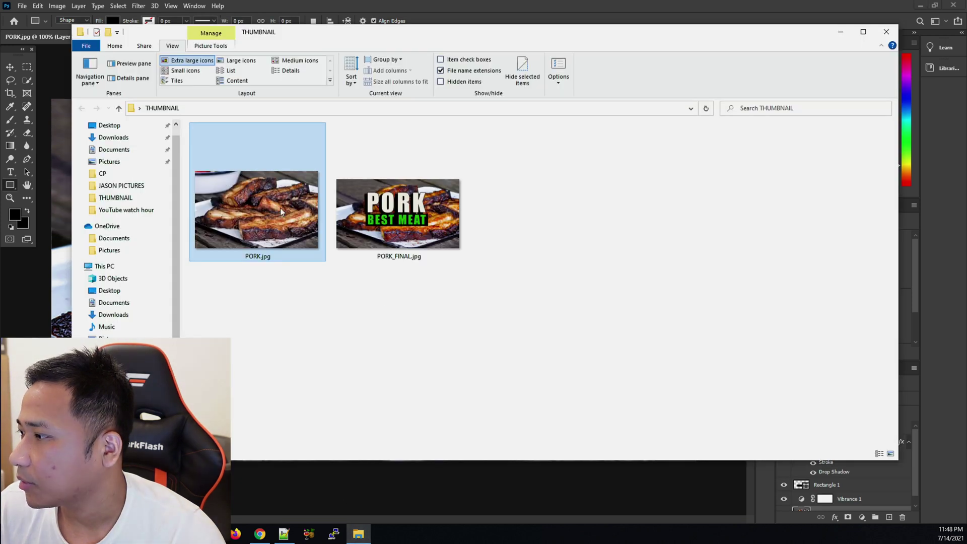
double_click(277, 209)
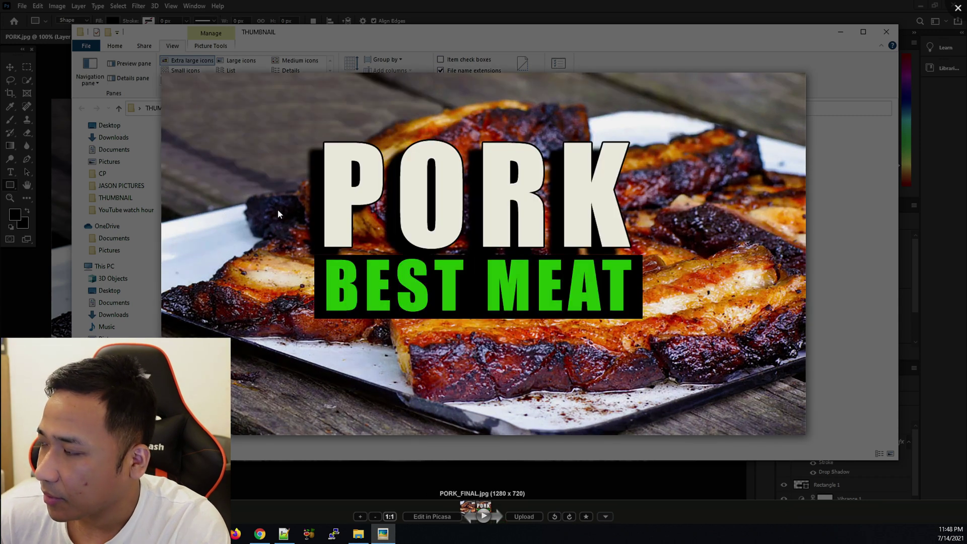
key("Left")
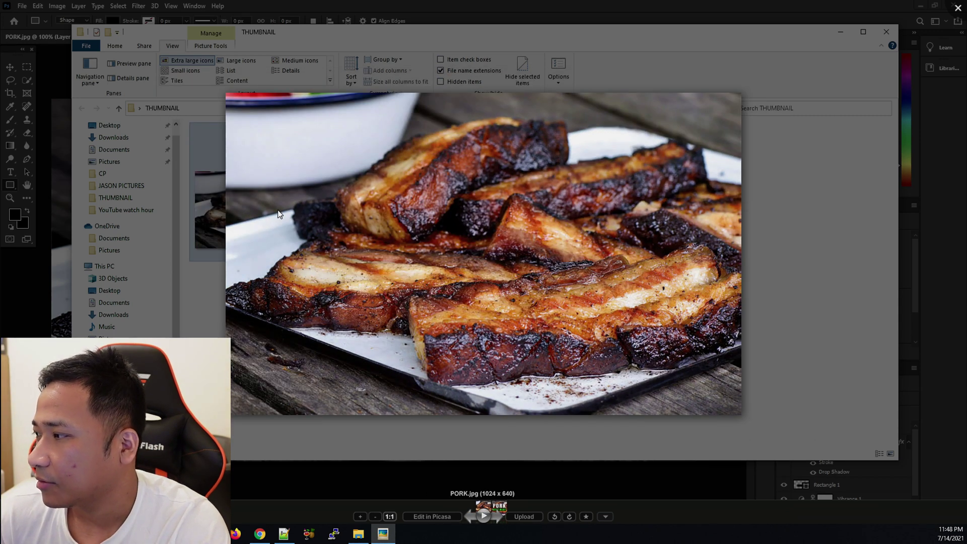
key("Right")
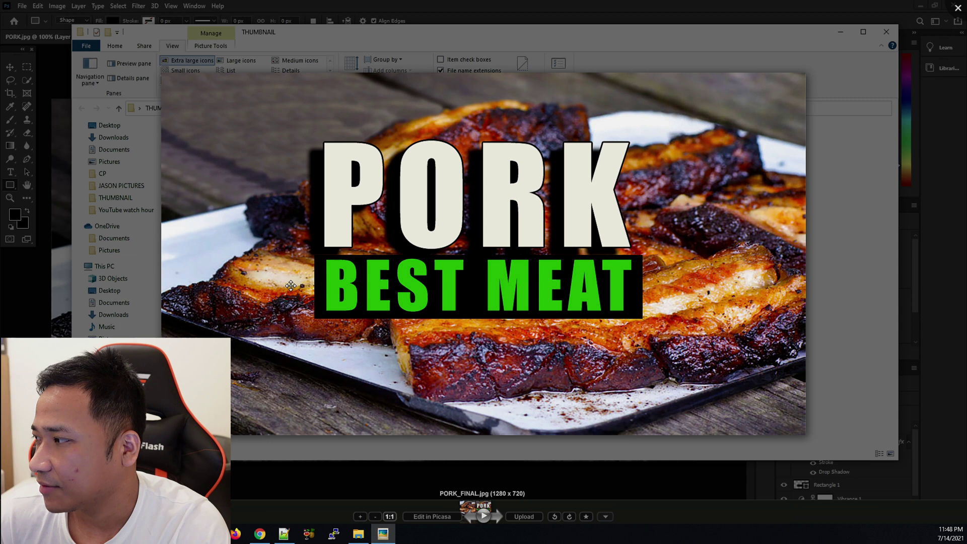
key("Left")
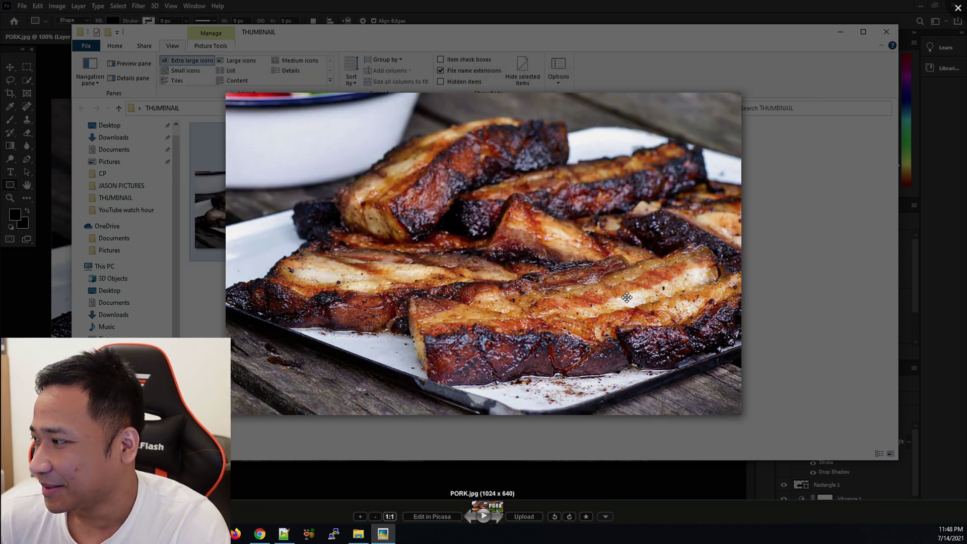
key("Right")
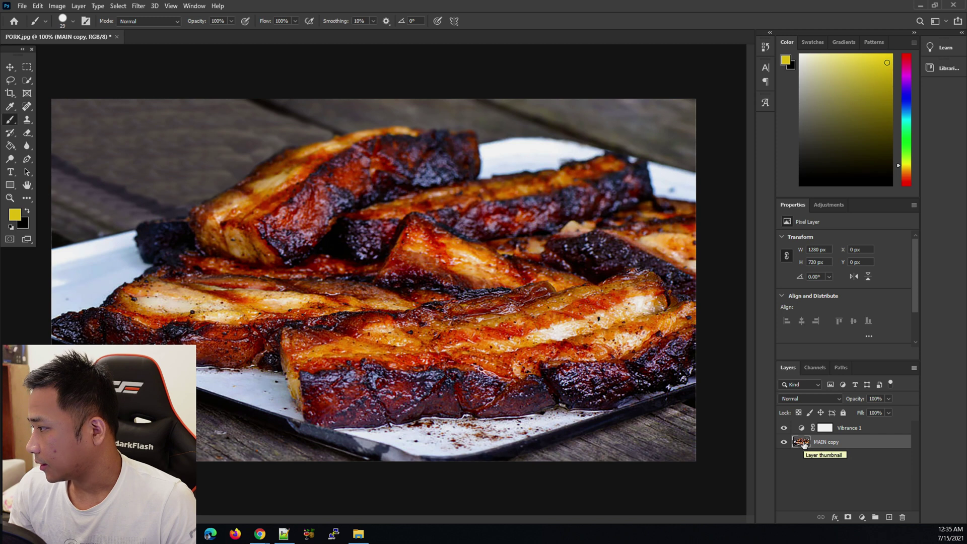
Add a layer mask to the MAIN copy layer and duplicate the masked layer.
left_click(848, 519)
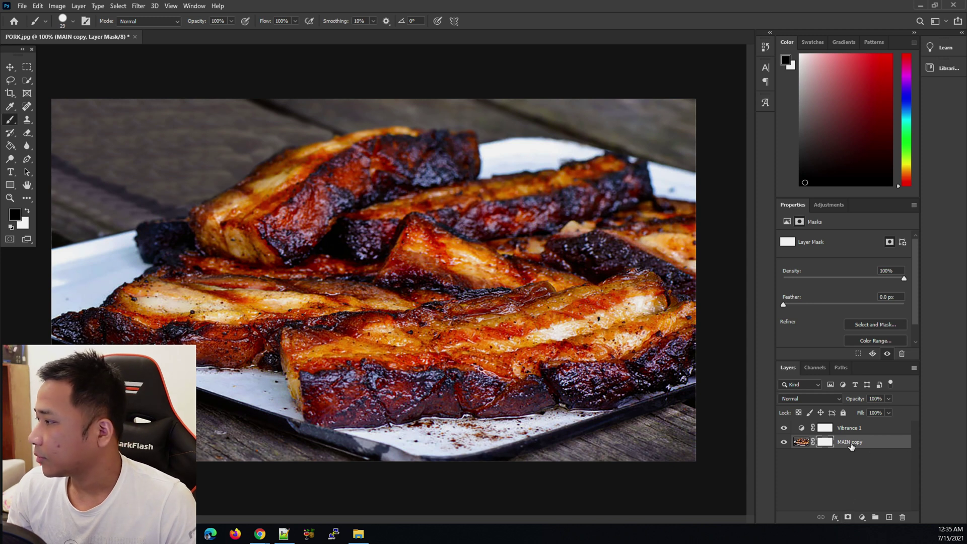
left_click(851, 446)
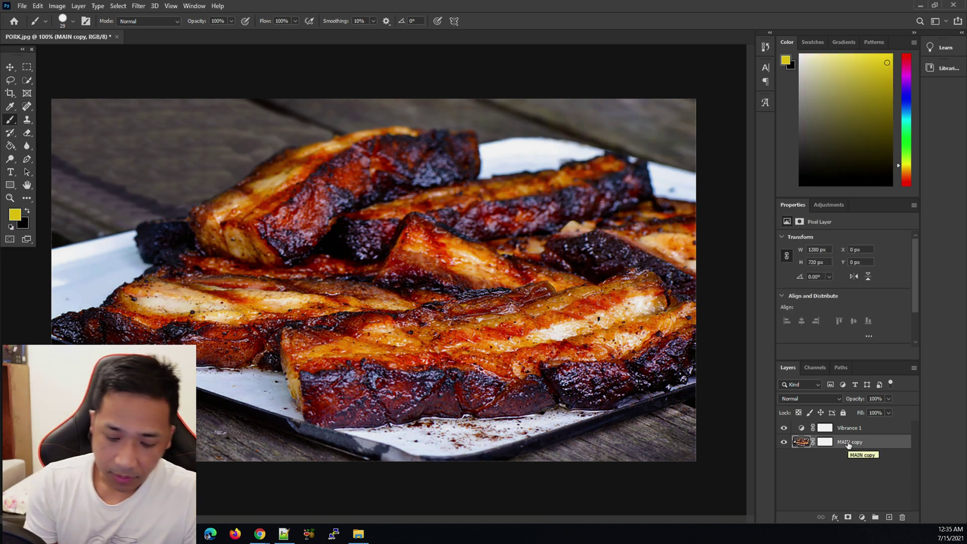
key("ctrl+j")
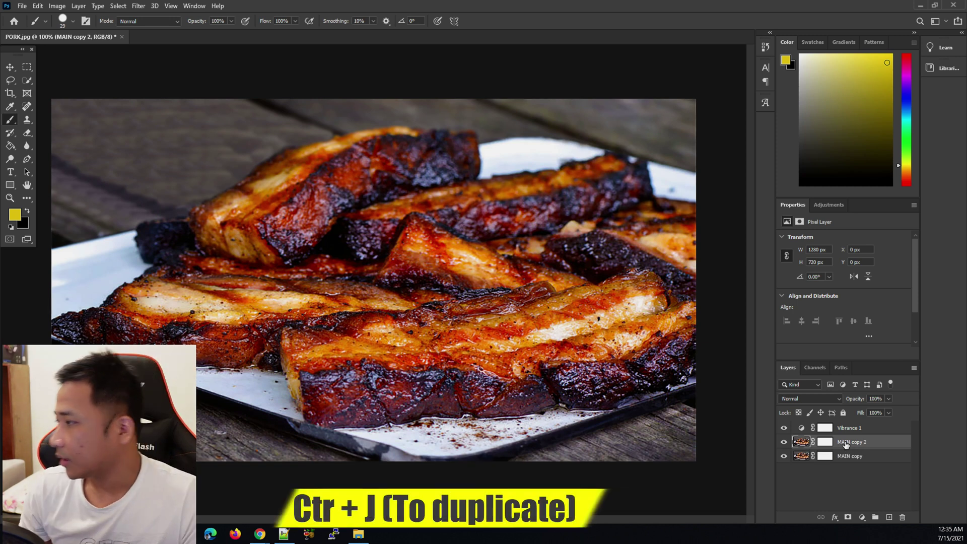
Rename the duplicated photo layer as BACKUP.
double_click(870, 442)
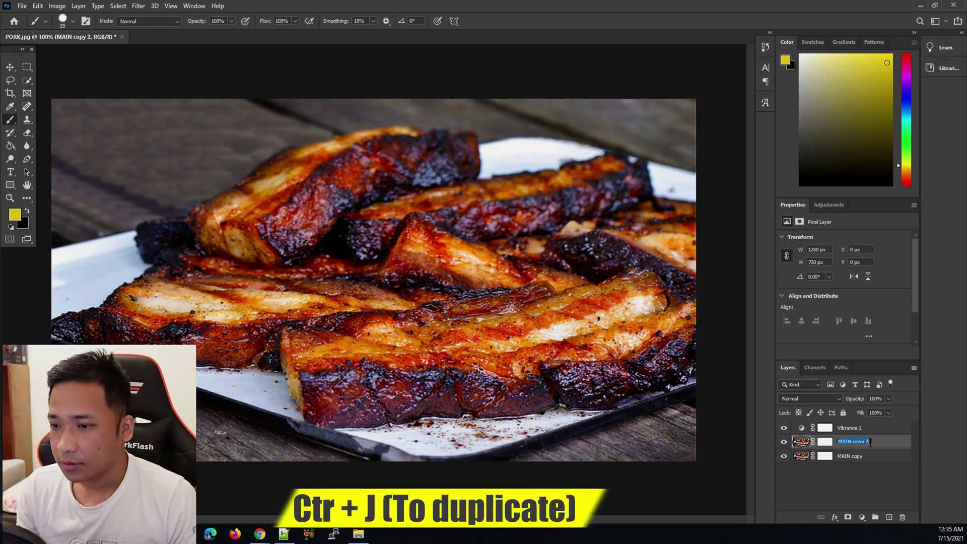
type("BACK")
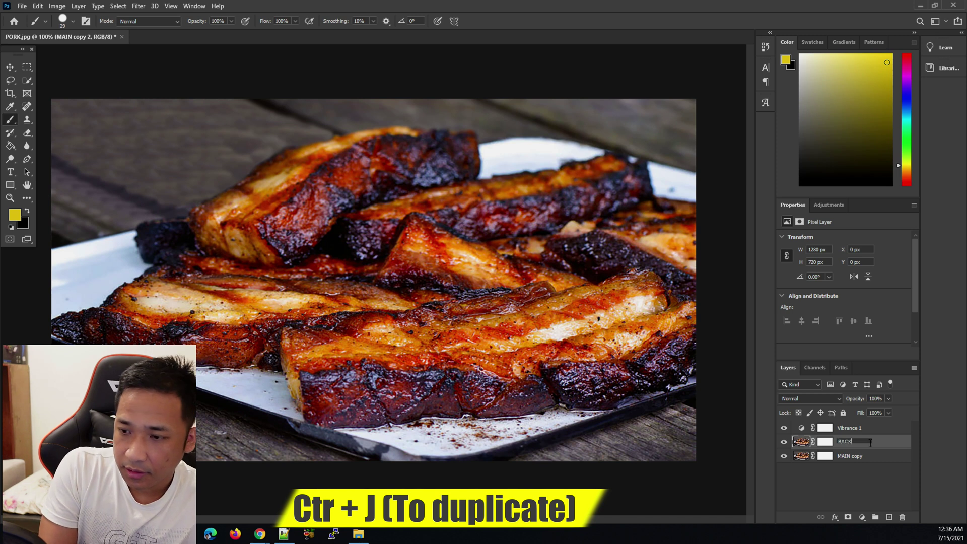
type("UP")
key("Return")
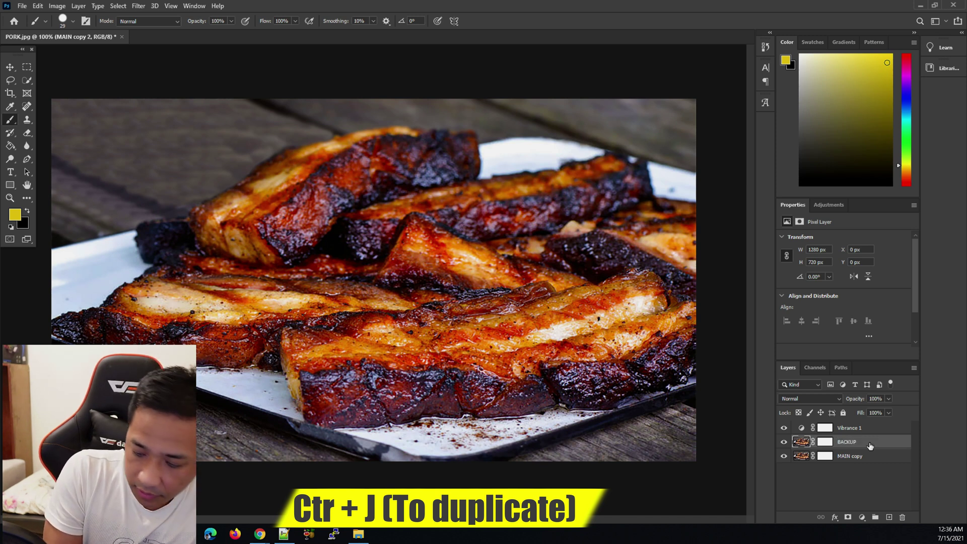
Place the MAIN copy layer above BACKUP in the layer stack and rename it MAIN.
left_click(846, 460)
left_click_drag(842, 446, 868, 443)
left_click(851, 445)
double_click(851, 444)
key("BackSpace")
key("Return")
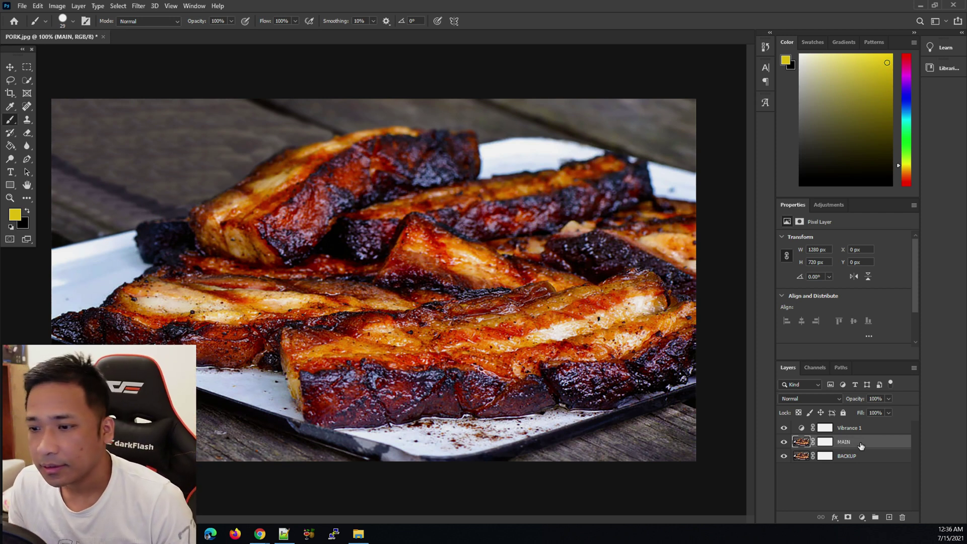
Add a text layer reading PORK in Impact Regular 68 pt above the MAIN photo layer.
left_click(827, 443)
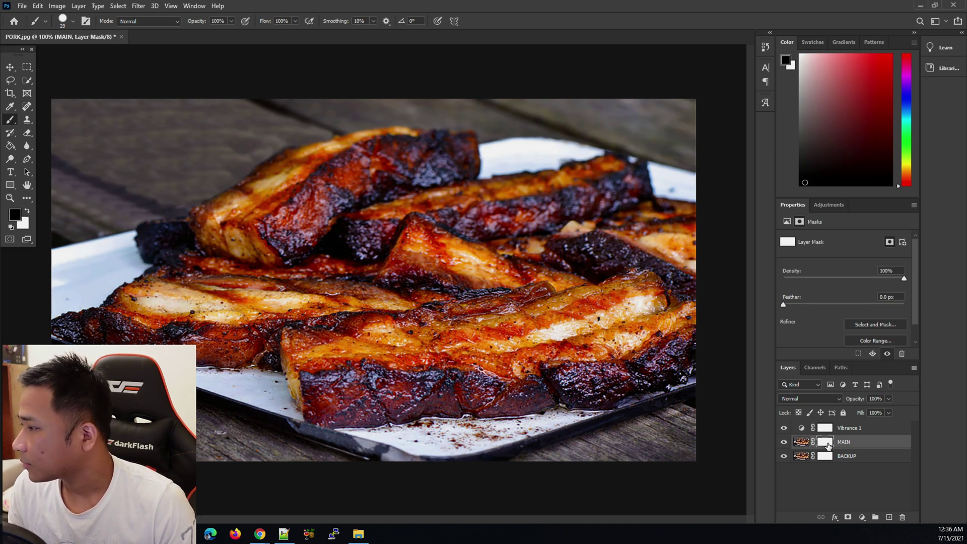
left_click(800, 442)
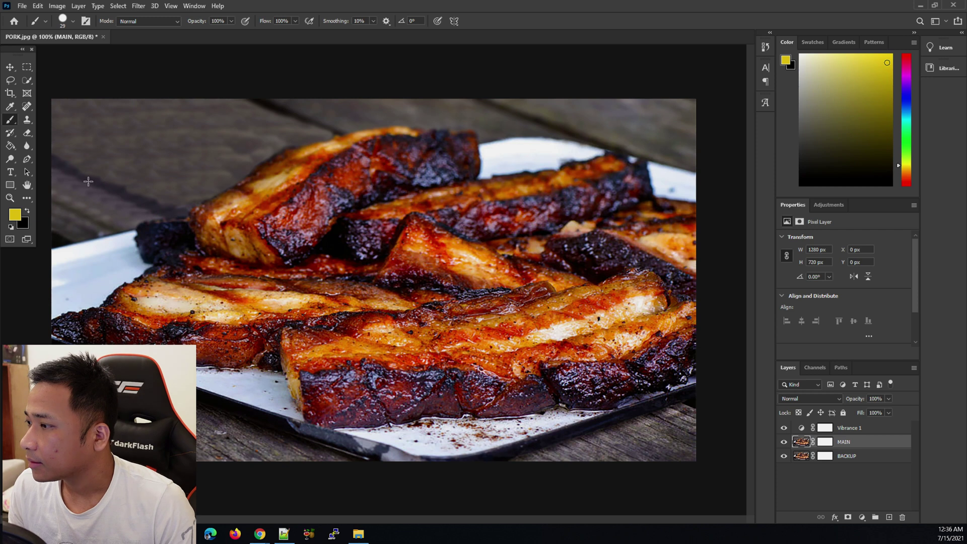
left_click(10, 173)
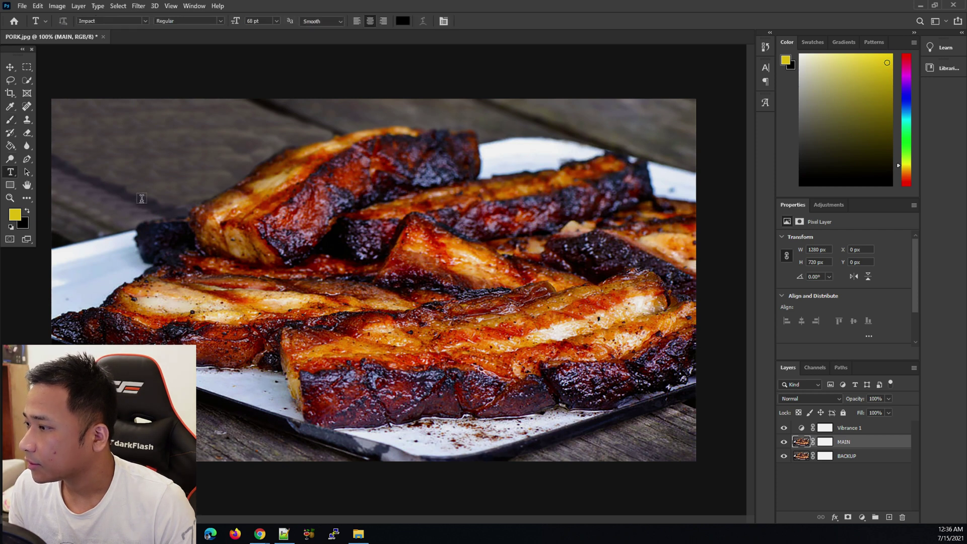
left_click(259, 222)
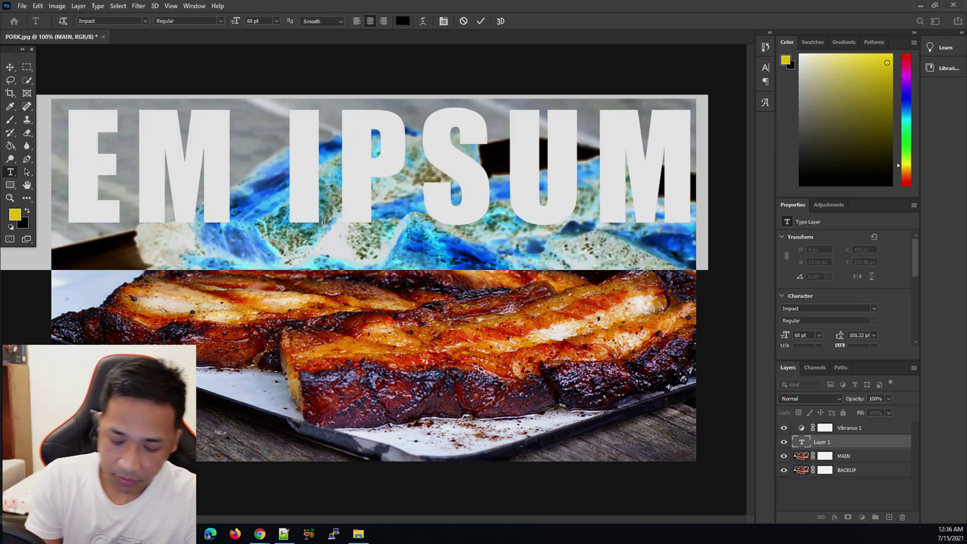
left_click(324, 220)
key("ctrl+a")
type("PORK")
key("ctrl+a")
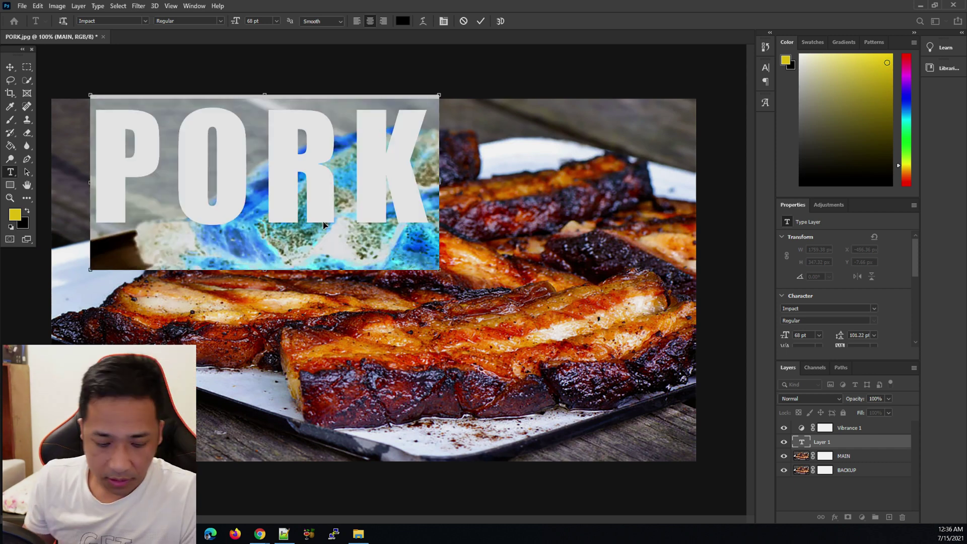
left_click(15, 217)
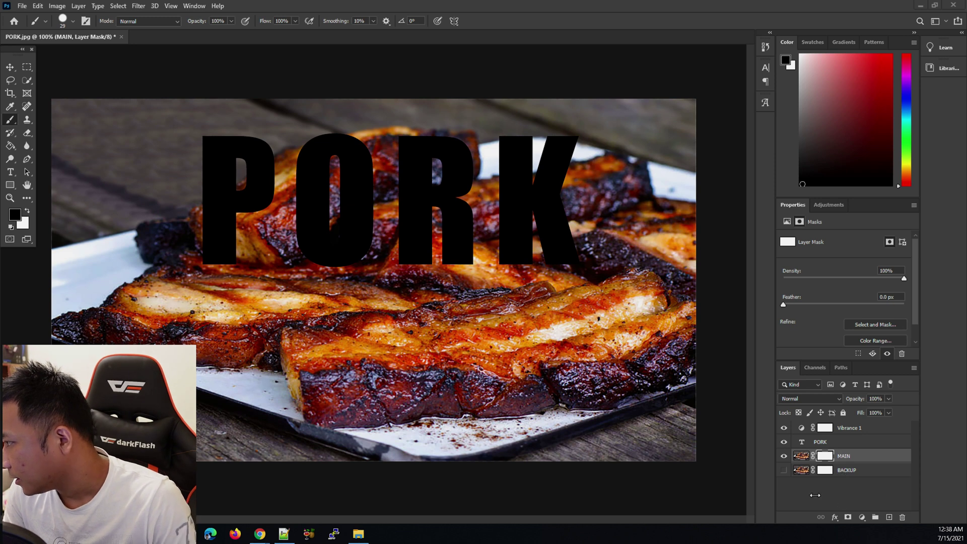
Create a new blank layer and position it directly beneath the MAIN layer.
left_click(879, 517)
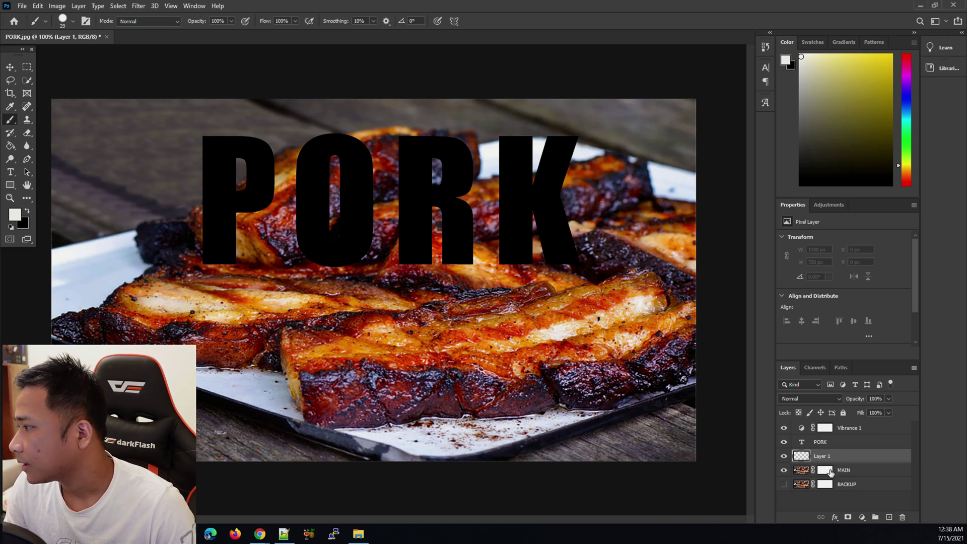
left_click_drag(823, 458, 840, 448)
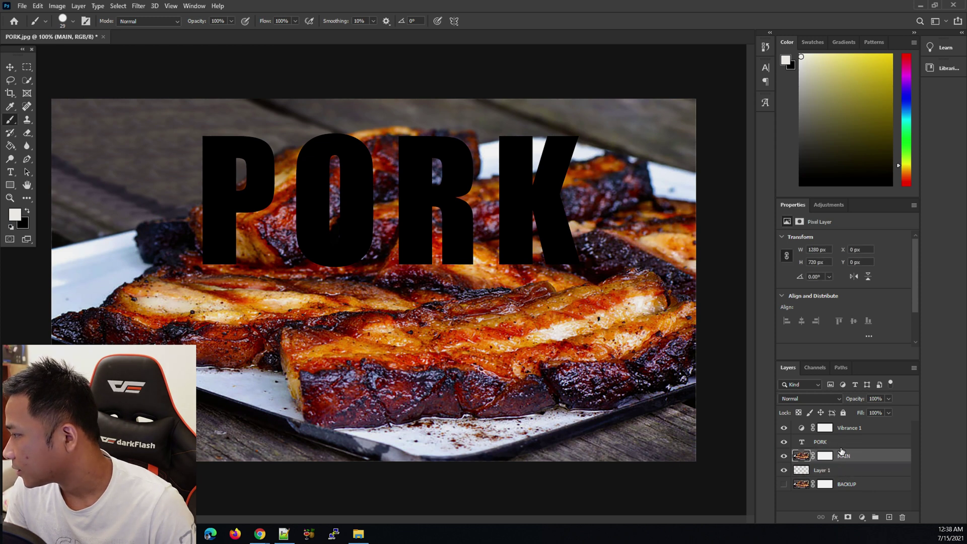
left_click(844, 475)
left_click(845, 461)
Paint black on the MAIN layer's mask to cut out the photo inside the openings of the letters P, O and R.
left_click(829, 458)
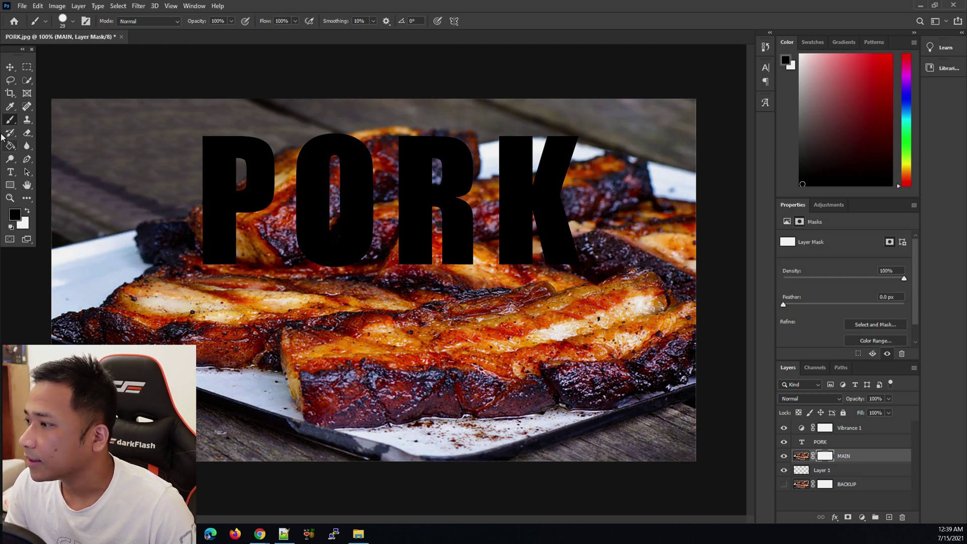
right_click(10, 120)
left_click(50, 120)
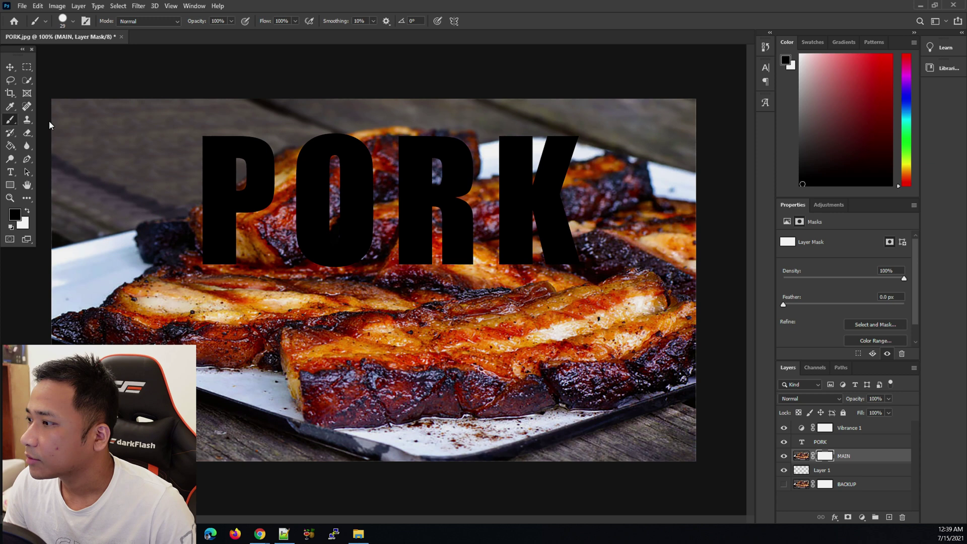
left_click(15, 214)
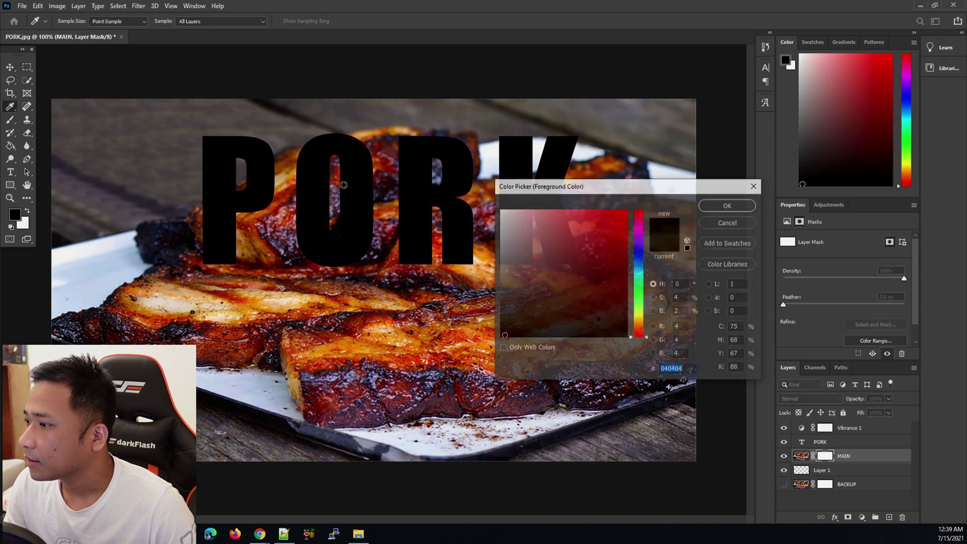
left_click(732, 205)
left_click_drag(243, 160, 236, 182)
left_click_drag(334, 156, 335, 244)
left_click_drag(436, 160, 437, 178)
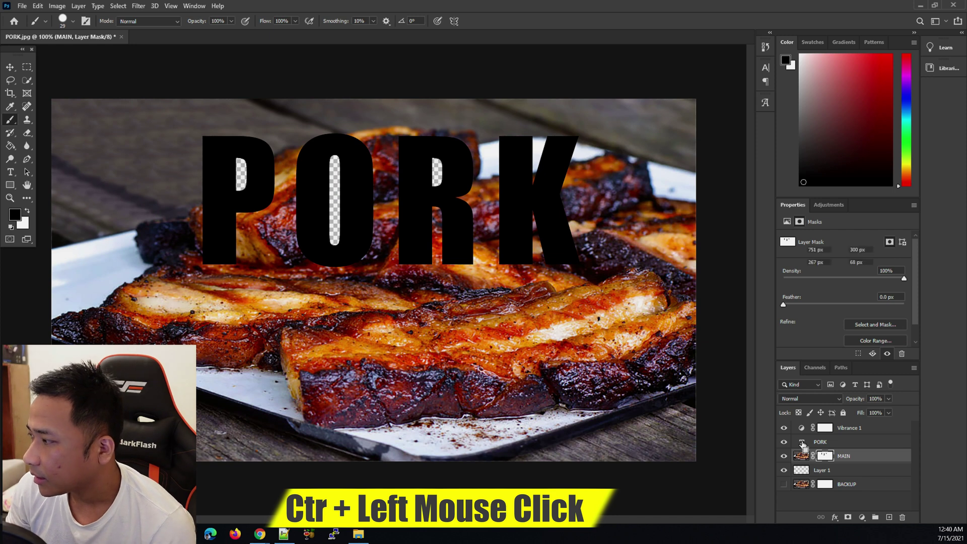
Load the PORK text outline as a selection and expand it outward around the letters.
left_click(803, 442, "ctrl")
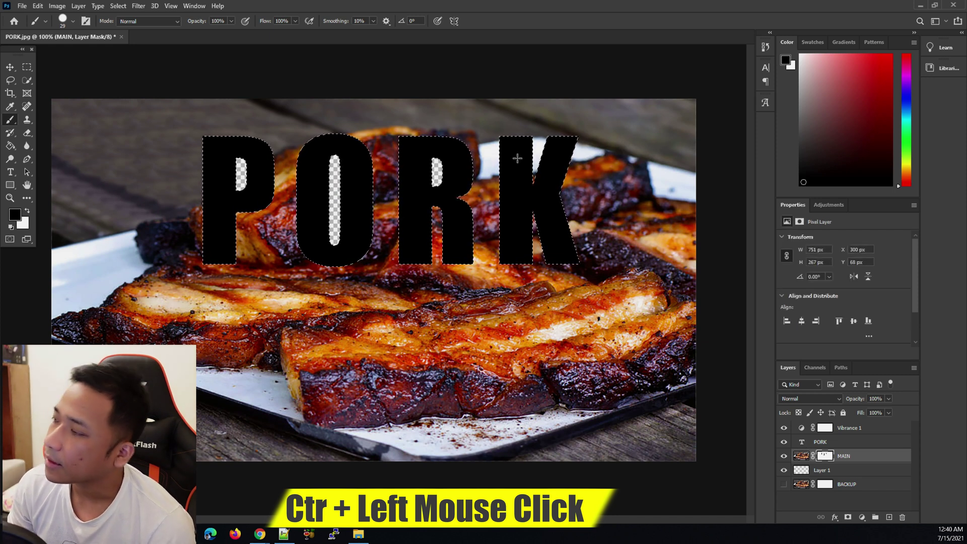
left_click(117, 6)
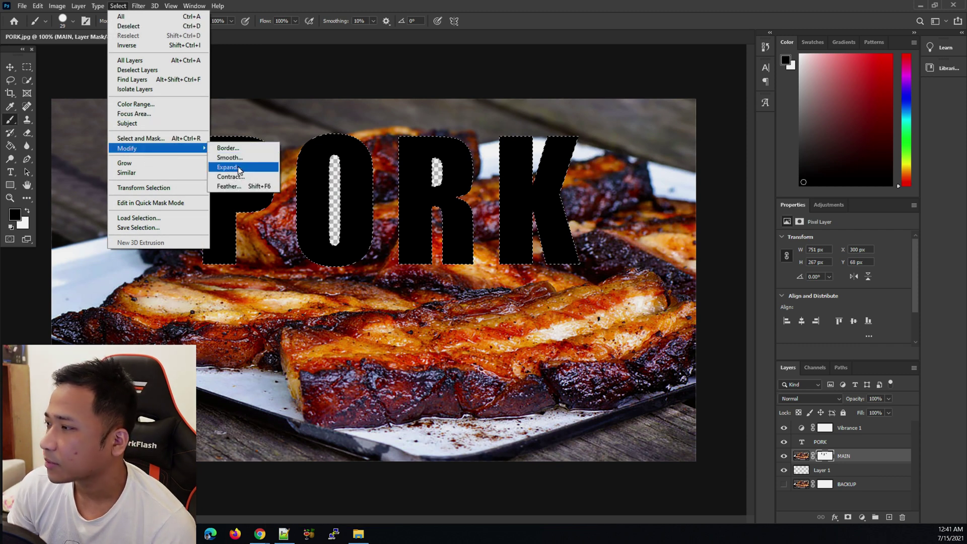
left_click(239, 168)
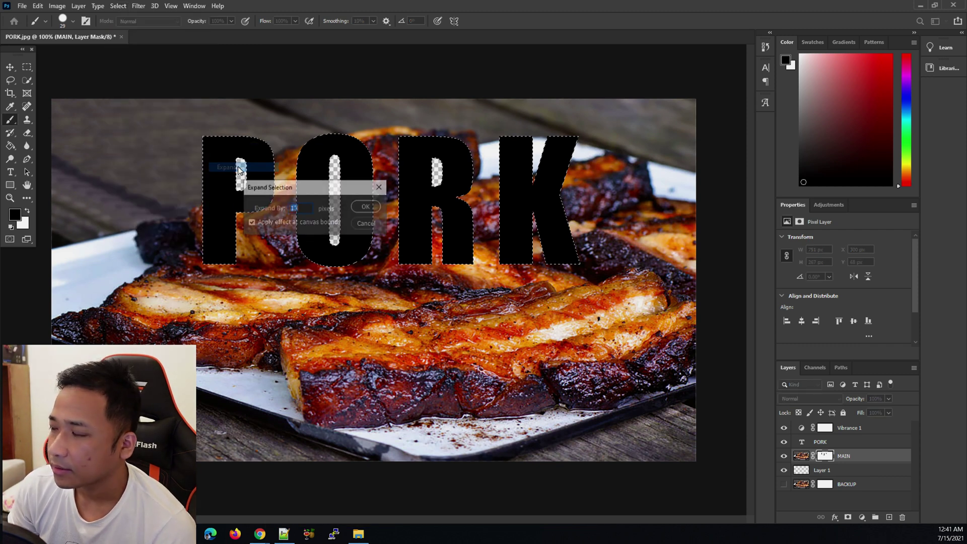
left_click(367, 208)
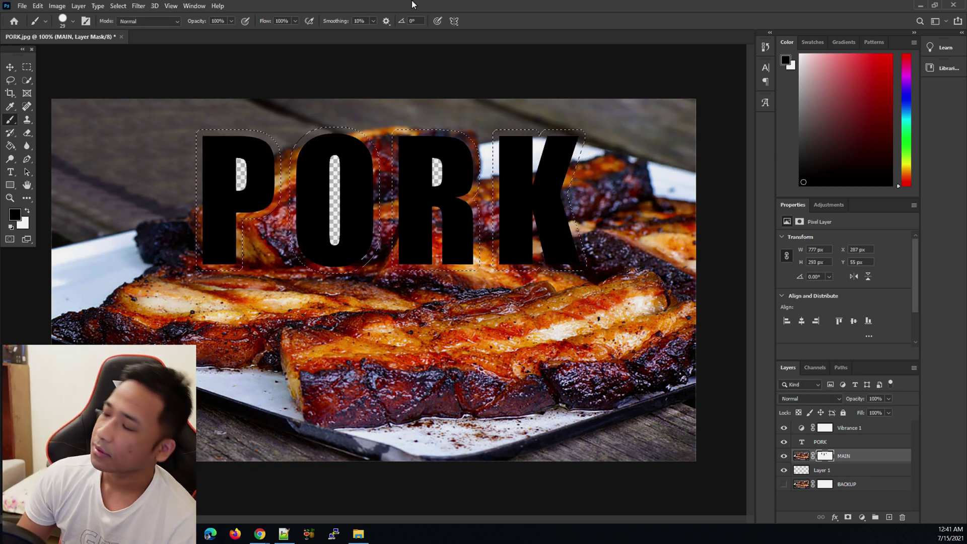
Fill the expanded letter selection with black on the MAIN layer's mask and deselect it.
left_click(826, 457)
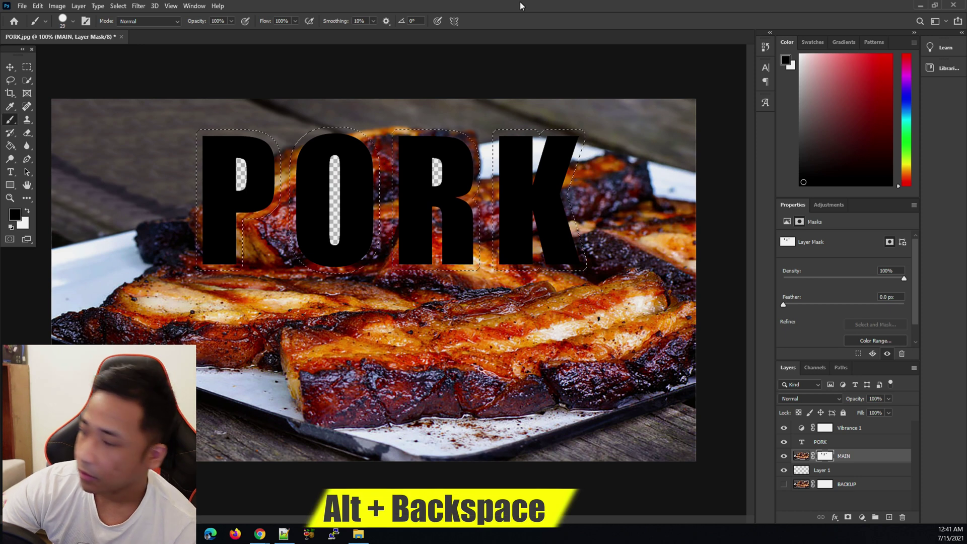
key("alt+BackSpace")
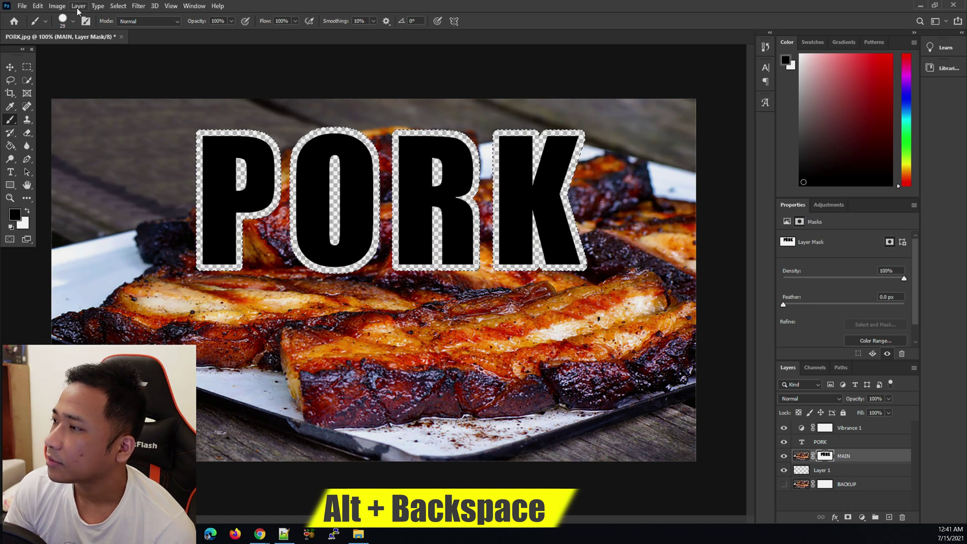
left_click(118, 7)
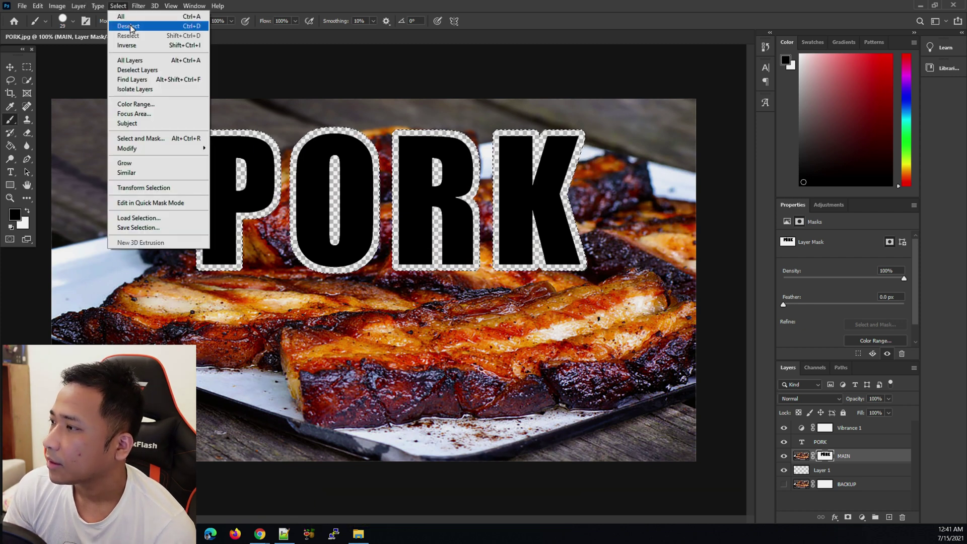
left_click(128, 26)
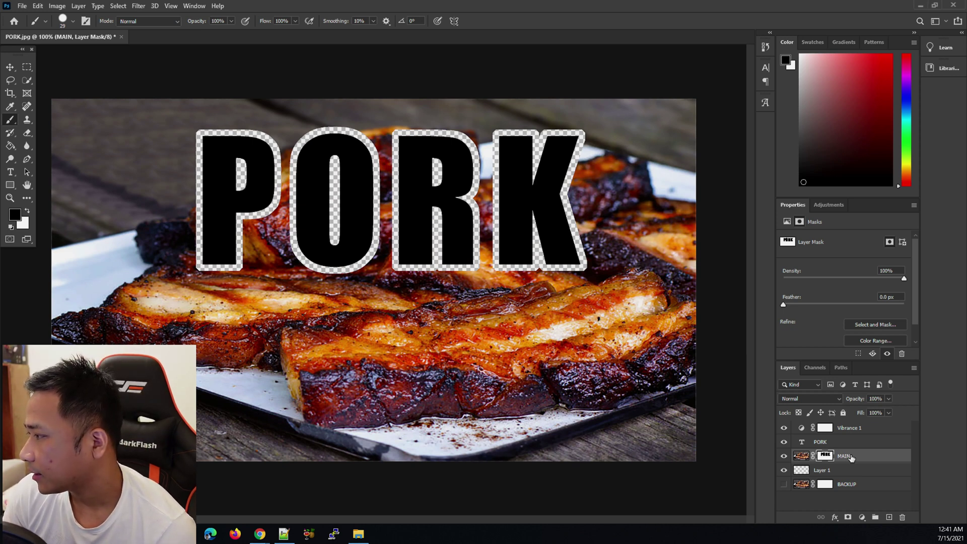
Duplicate the masked MAIN layer and place the copy directly above the PORK text layer.
left_click(855, 457)
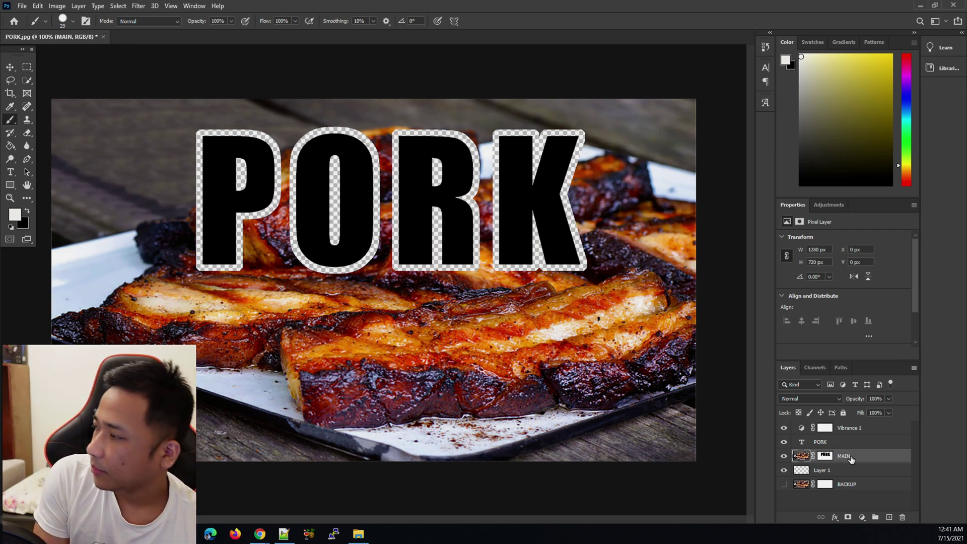
key("ctrl+j")
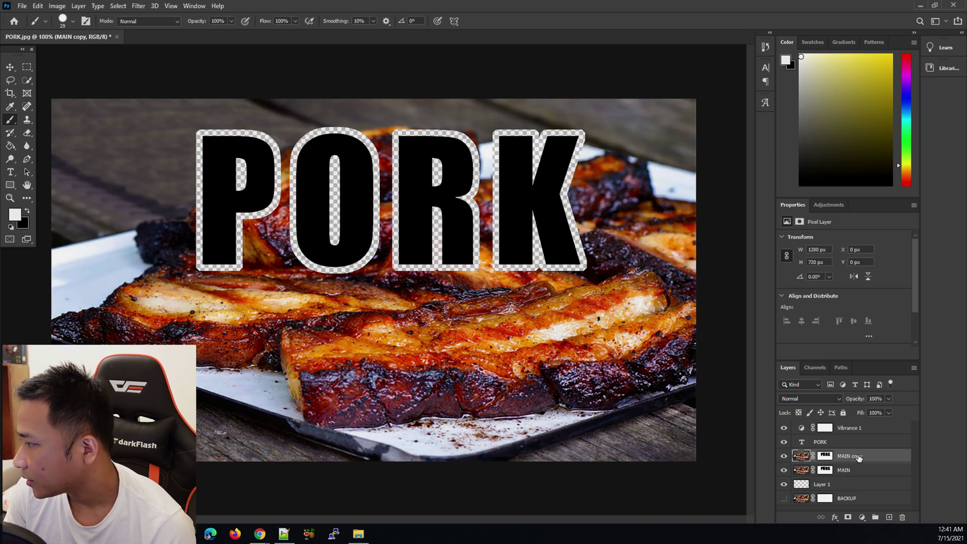
left_click_drag(859, 458, 853, 438)
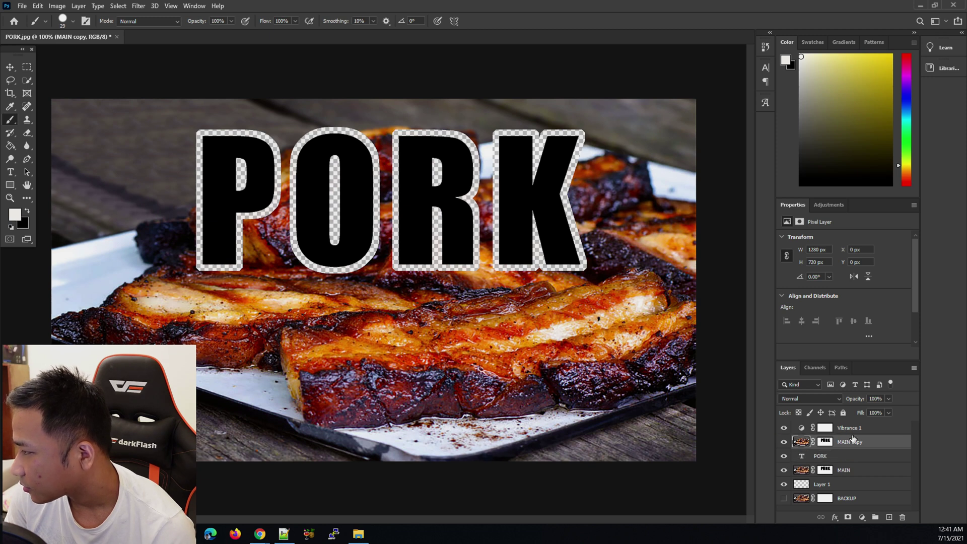
Delete the layer mask from the MAIN copy layer.
left_click(848, 470)
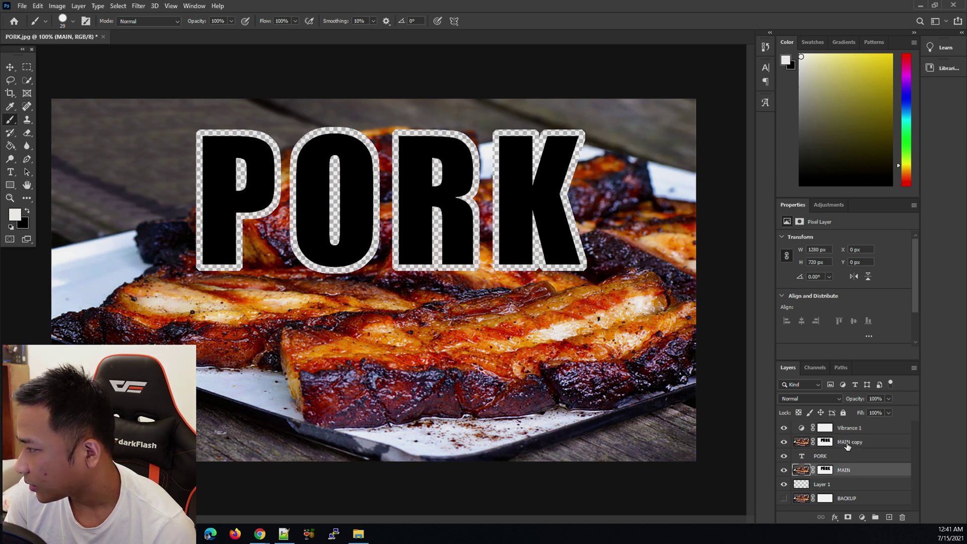
left_click(847, 447)
left_click(846, 471)
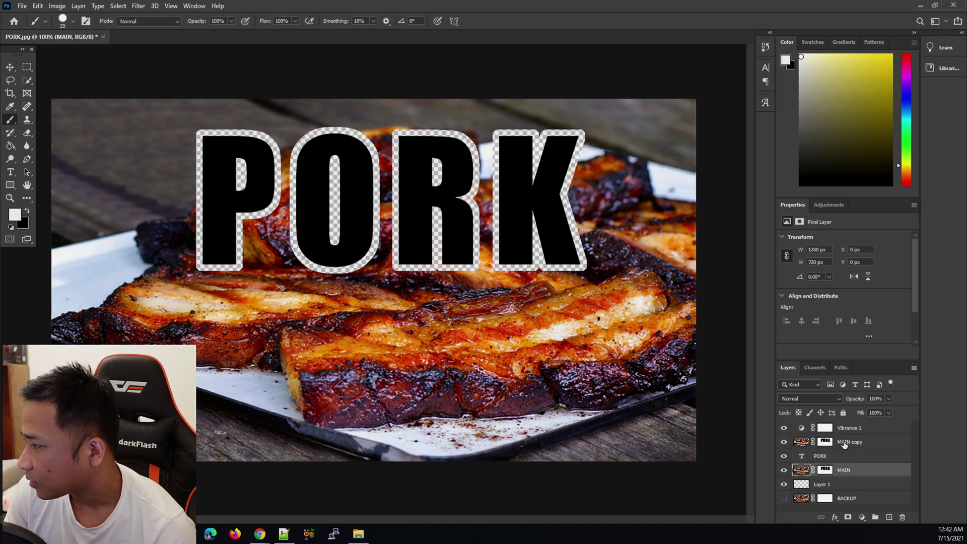
left_click(849, 446)
left_click(829, 444)
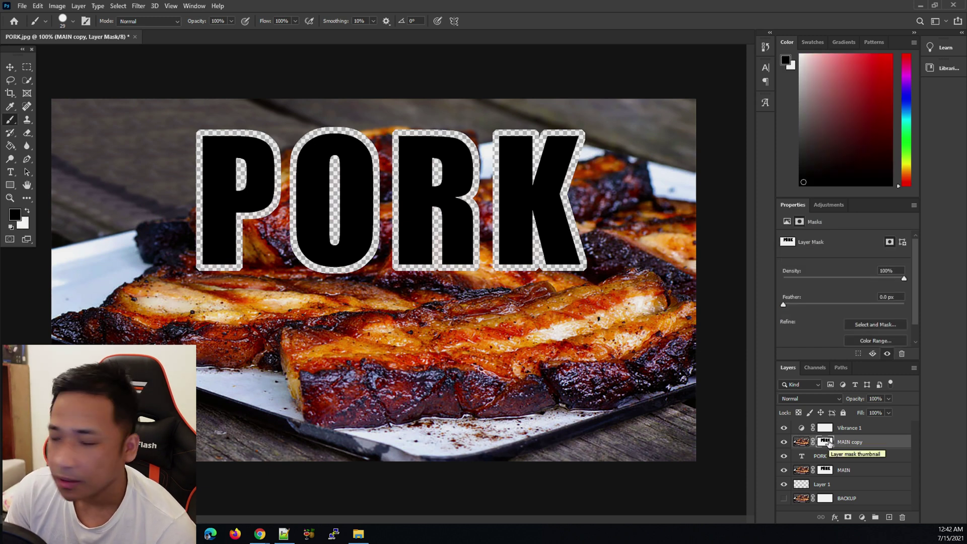
right_click(829, 445)
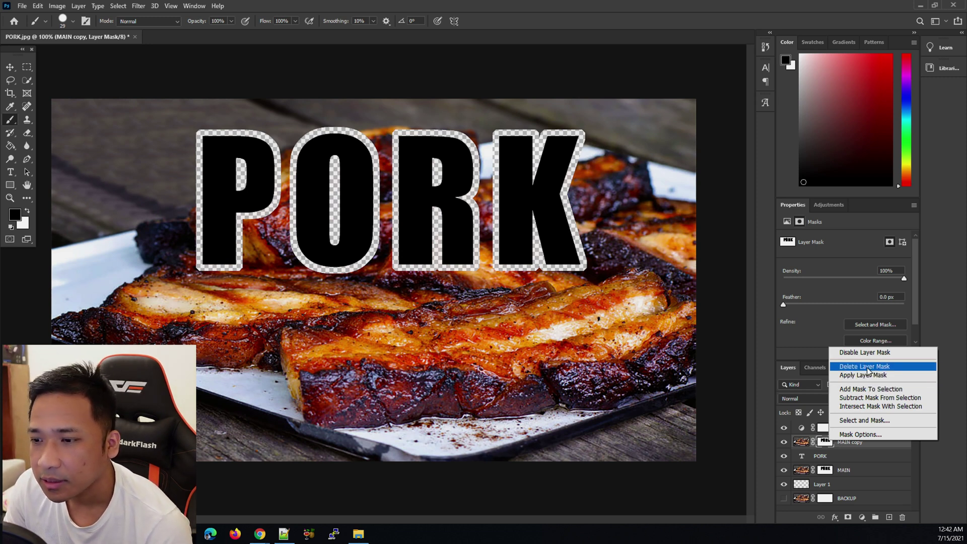
left_click(867, 367)
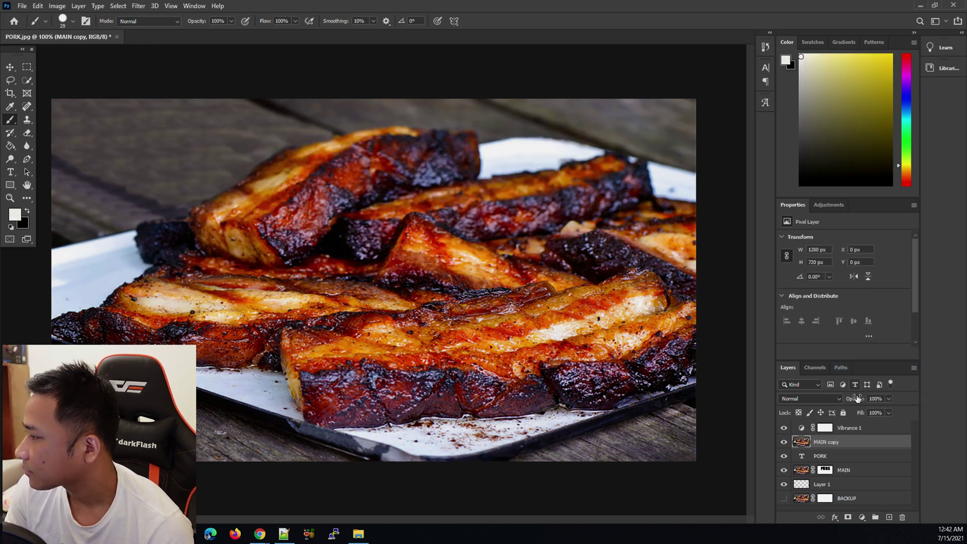
Clip the MAIN copy layer to the PORK text layer with a clipping mask.
right_click(821, 442)
right_click(840, 442)
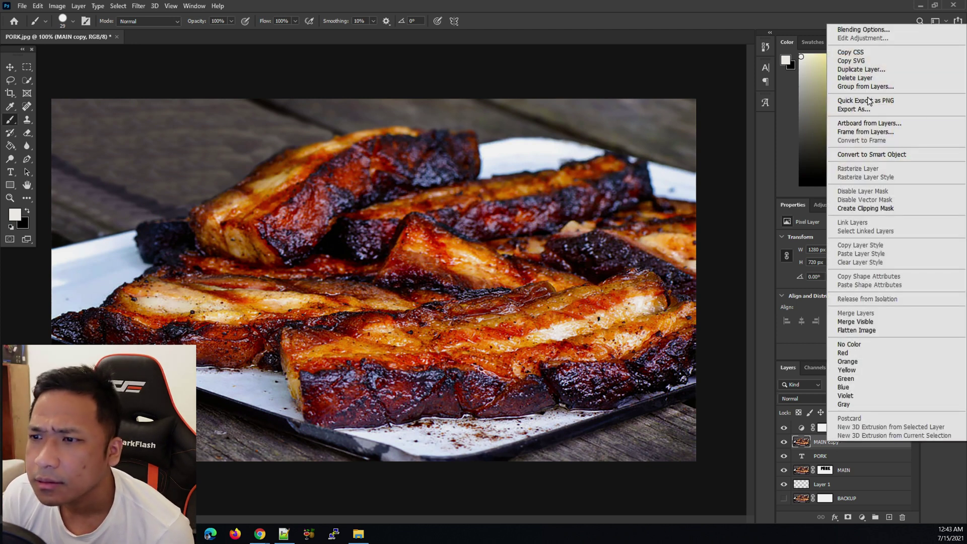
left_click(865, 209)
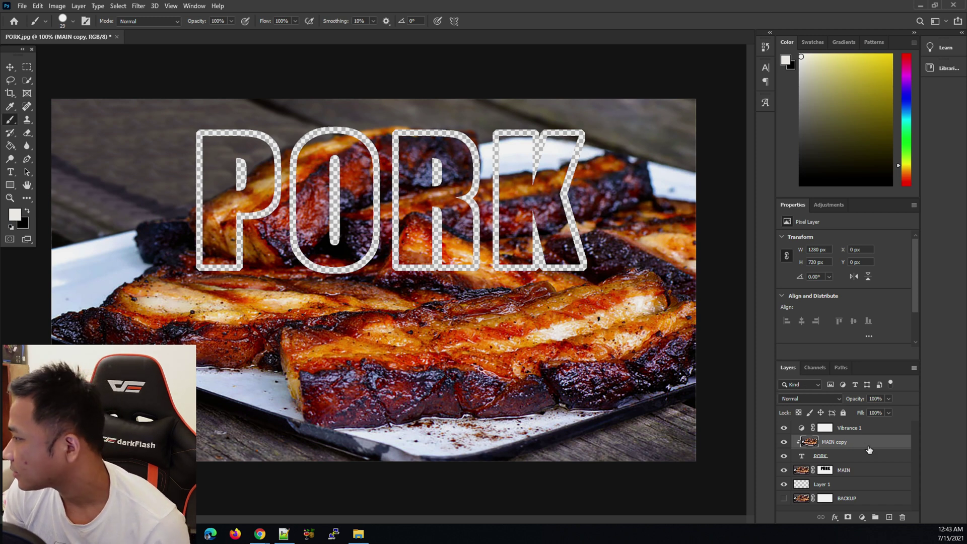
Fill Layer 1 with off-white f9f8f4 using the Paint Bucket, hiding the MAIN layer during the fill and showing it again.
left_click(800, 485)
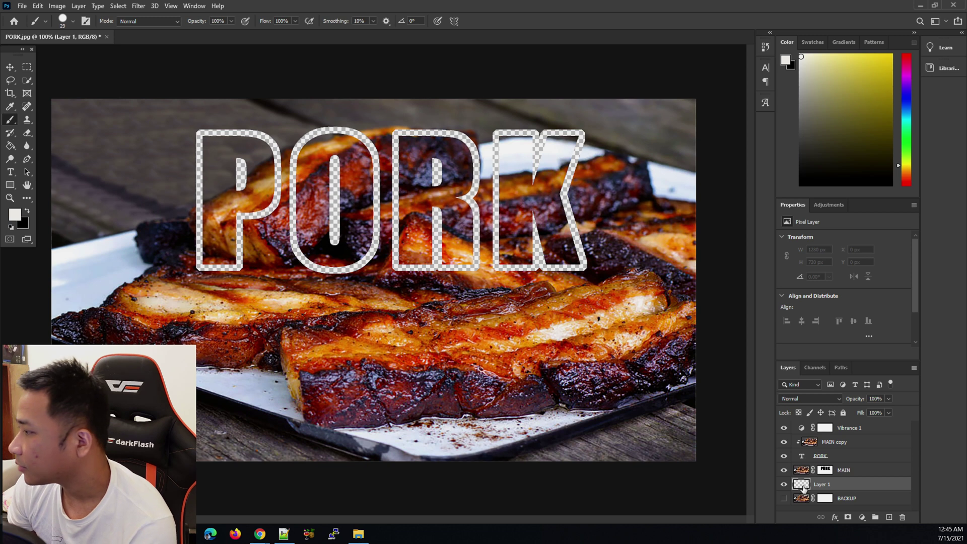
left_click(784, 470)
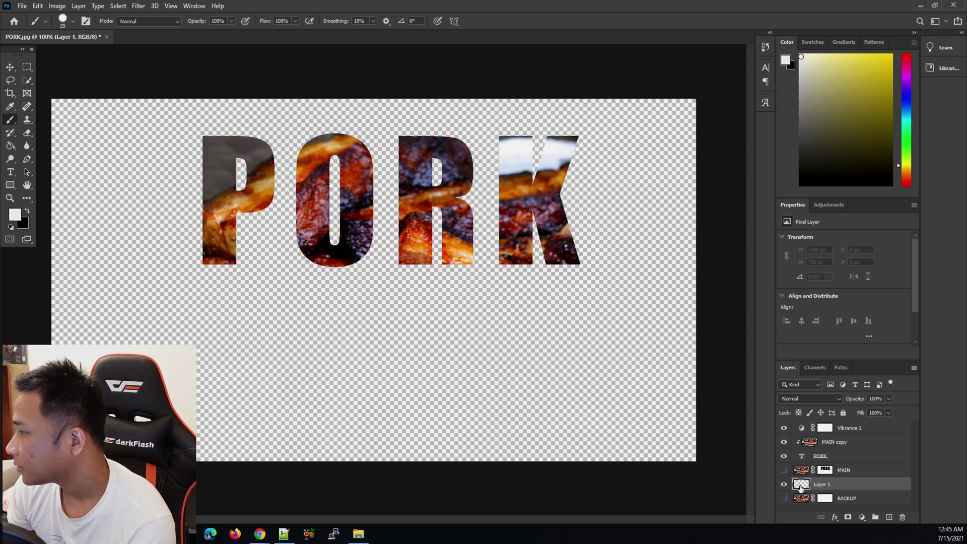
left_click(785, 470)
left_click(785, 470)
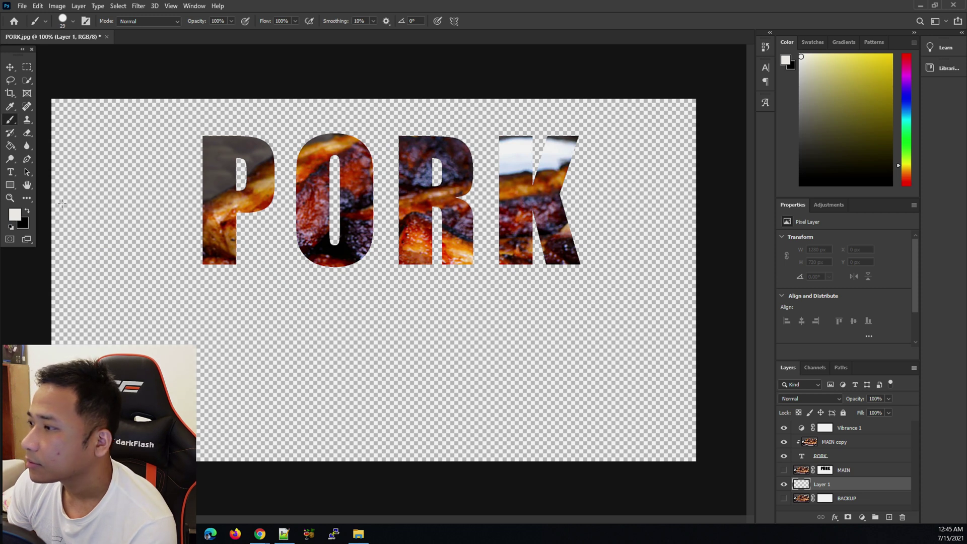
left_click_drag(10, 146, 48, 160)
left_click(12, 216)
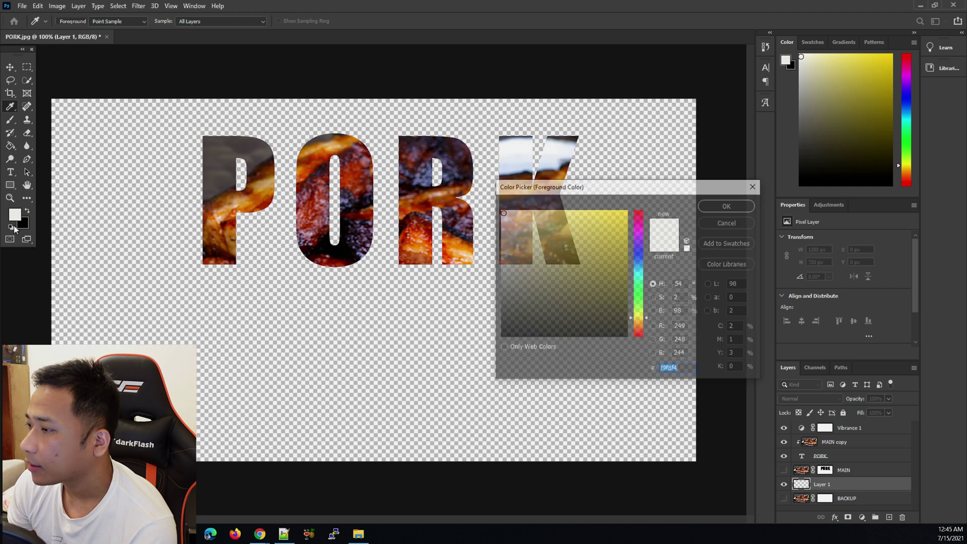
left_click(754, 210)
key("g")
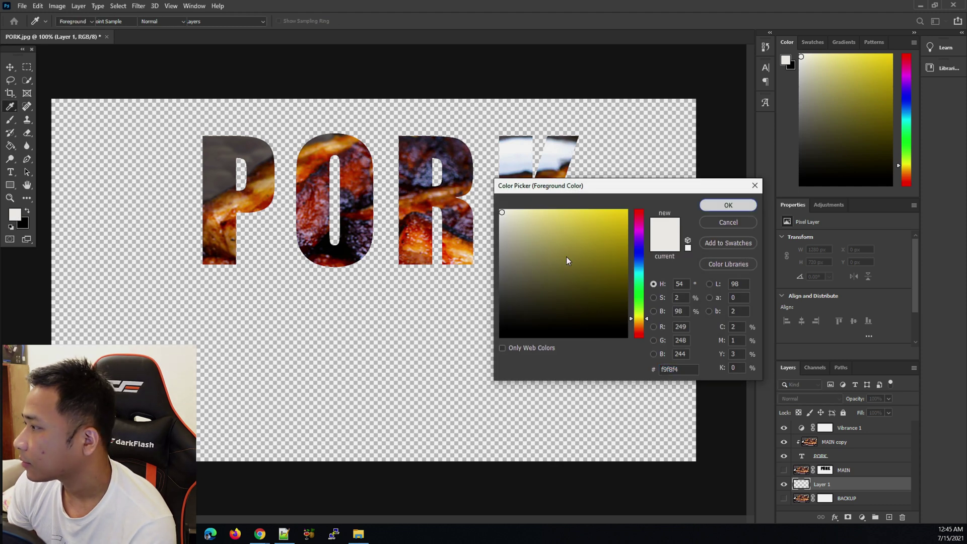
left_click(214, 313)
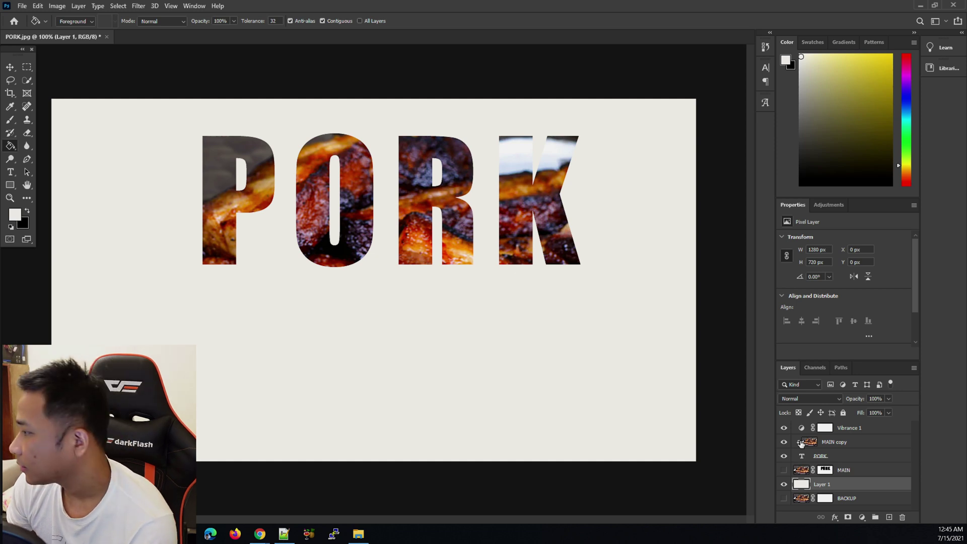
left_click(784, 471)
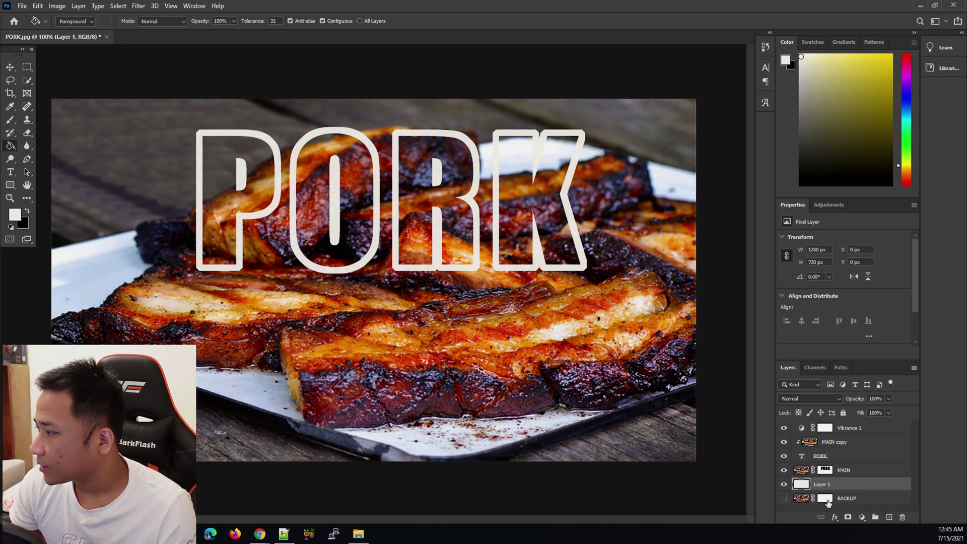
Add a BEST MEAT text layer in 68 pt Impact directly above the MAIN layer.
left_click(784, 498)
left_click(843, 472)
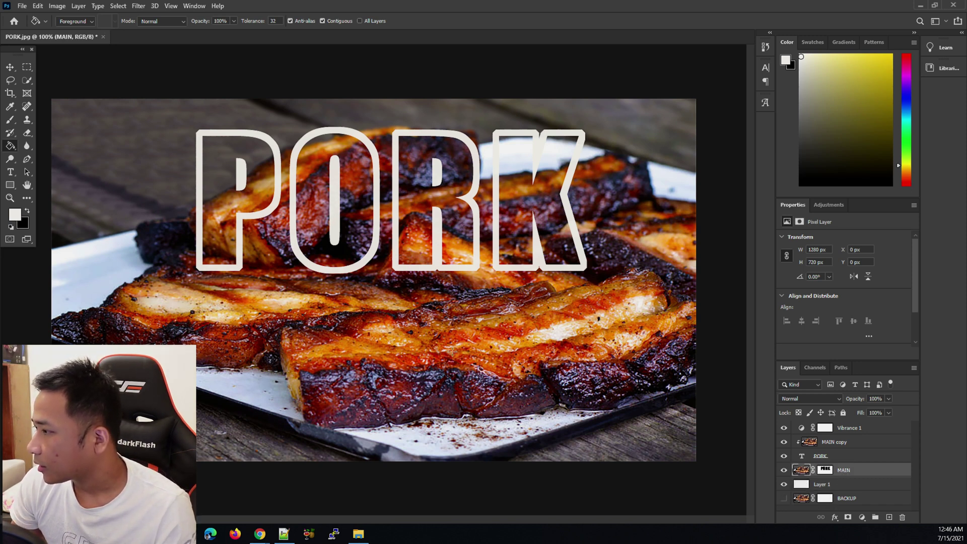
left_click(834, 485)
left_click(843, 474)
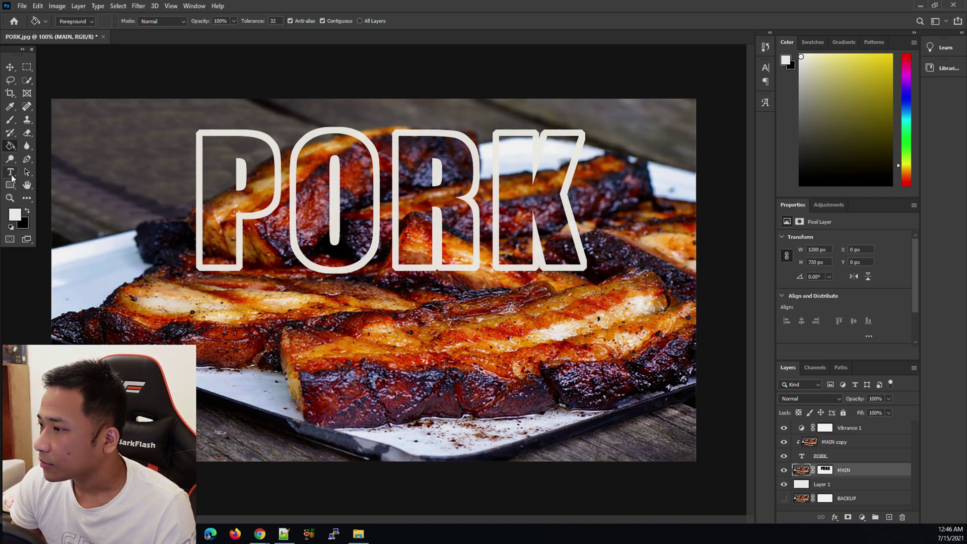
left_click(10, 173)
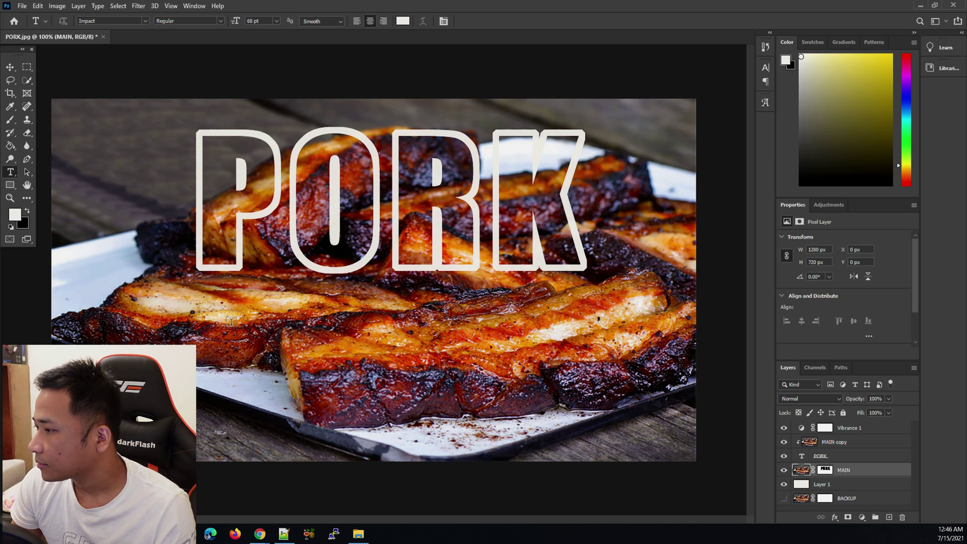
left_click(233, 327)
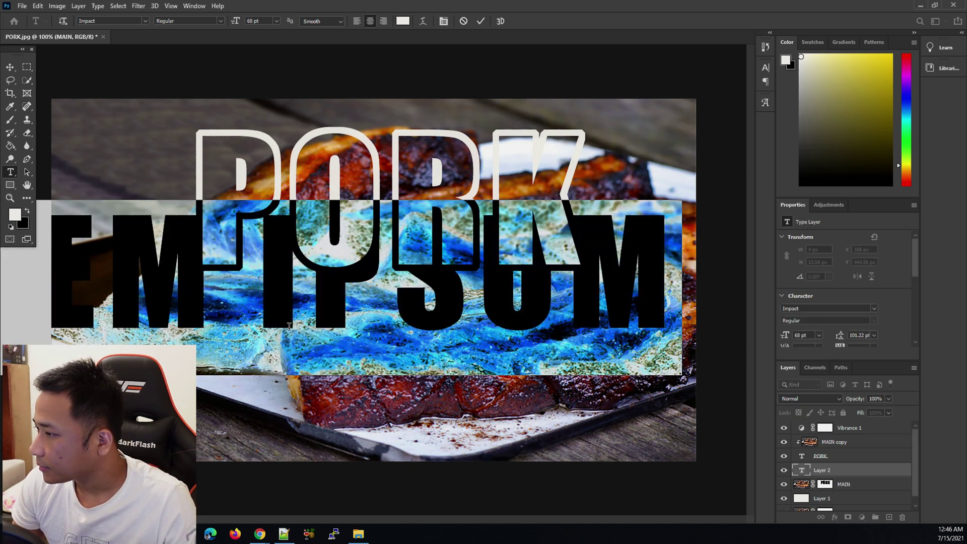
type("BEST")
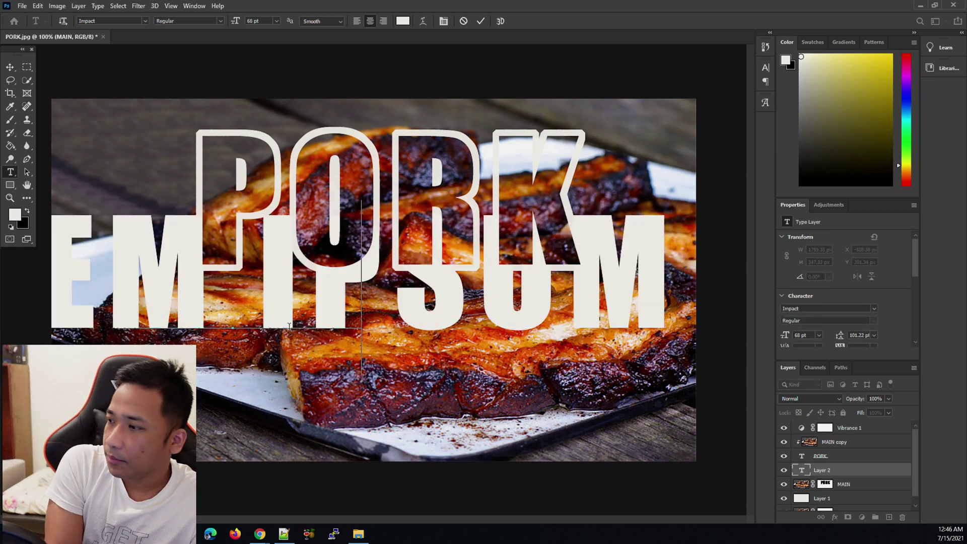
type(" MEAT")
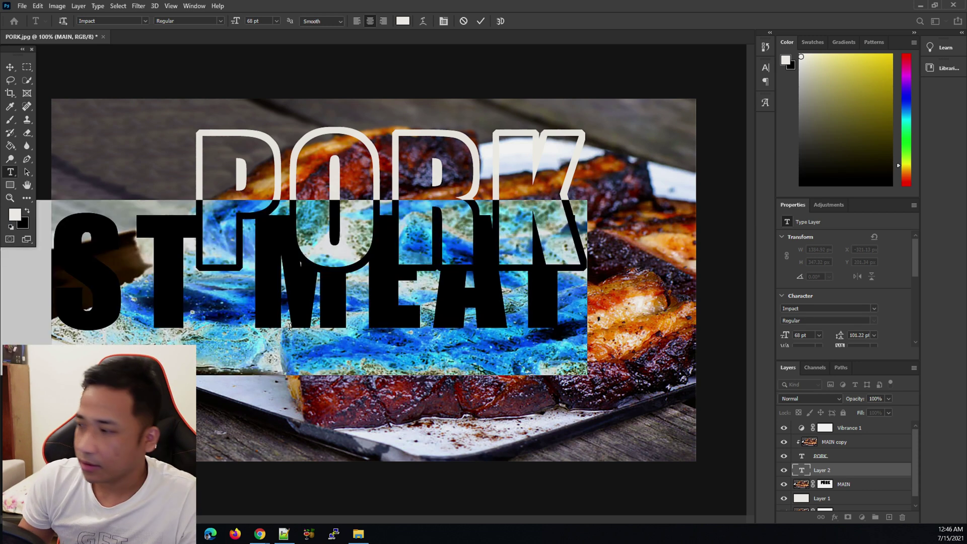
key("ctrl+a")
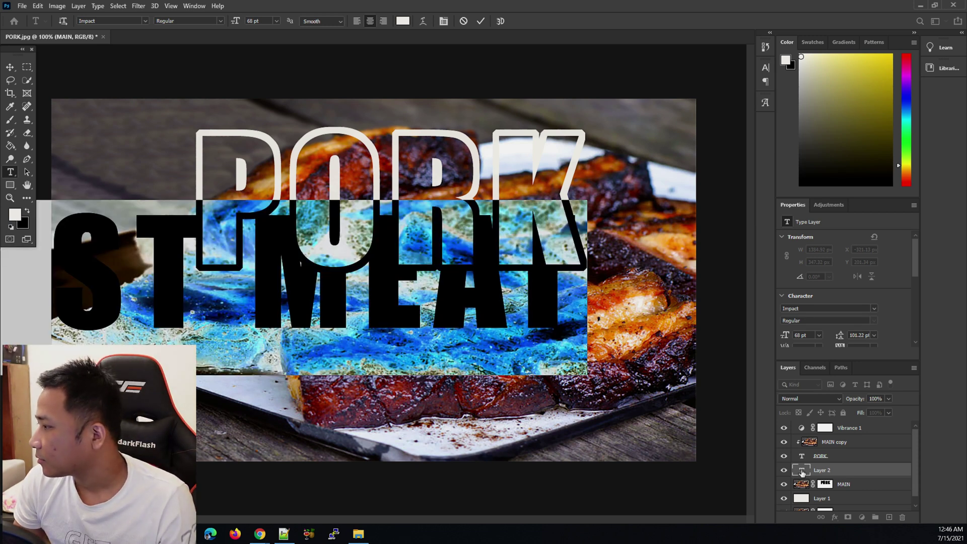
key("ctrl+Return")
Scale the BEST MEAT text down to about 37.3 pt and place it directly beneath the PORK title.
key("ctrl+t")
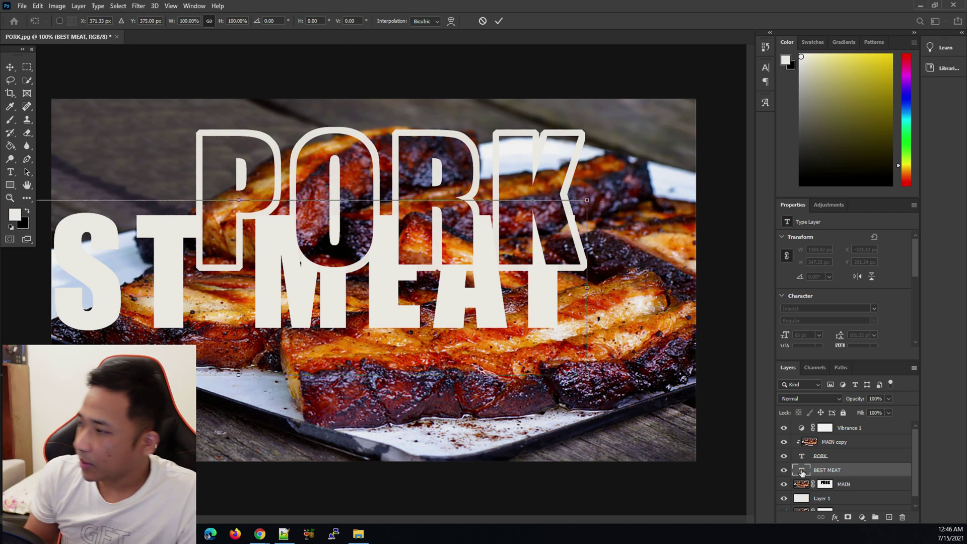
left_click_drag(588, 374, 491, 351)
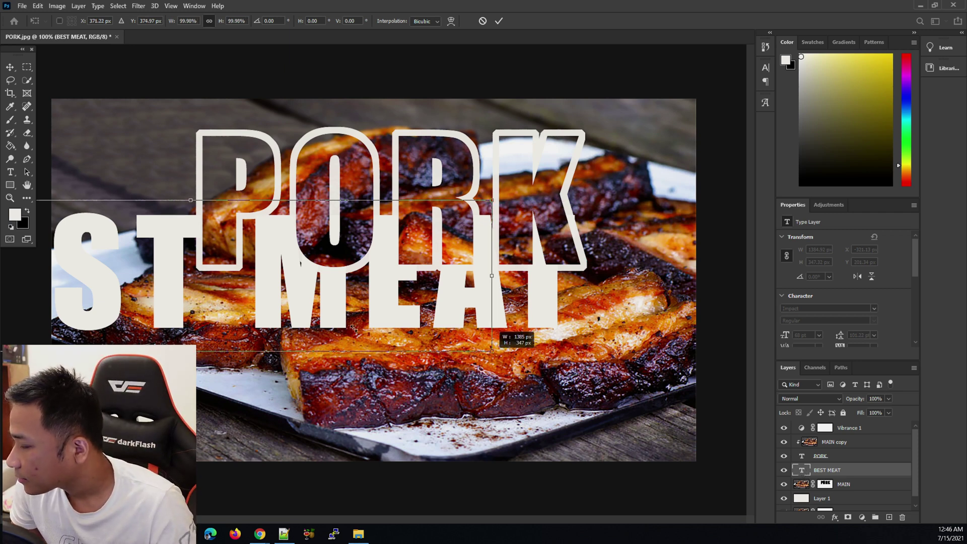
left_click_drag(354, 328, 342, 313)
left_click_drag(120, 256, 426, 322)
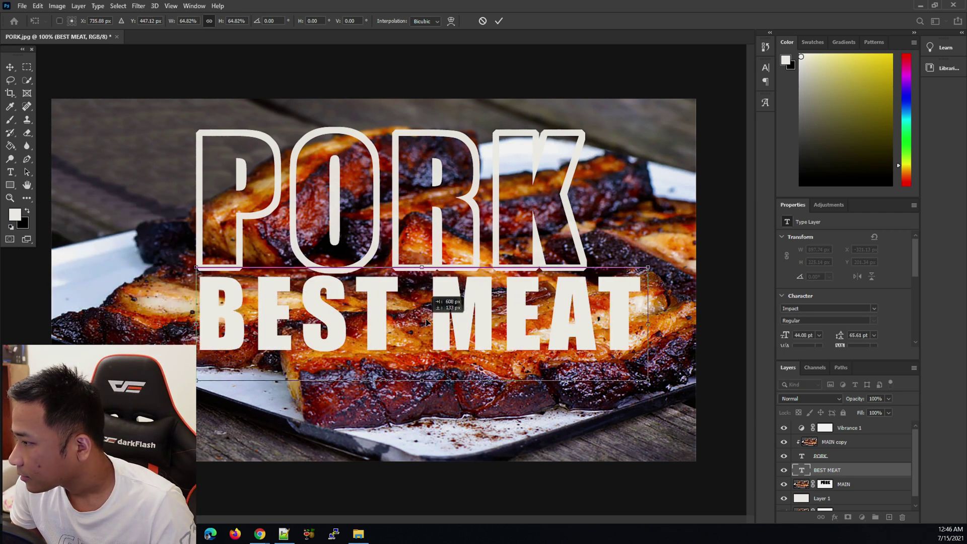
left_click_drag(653, 326, 617, 327)
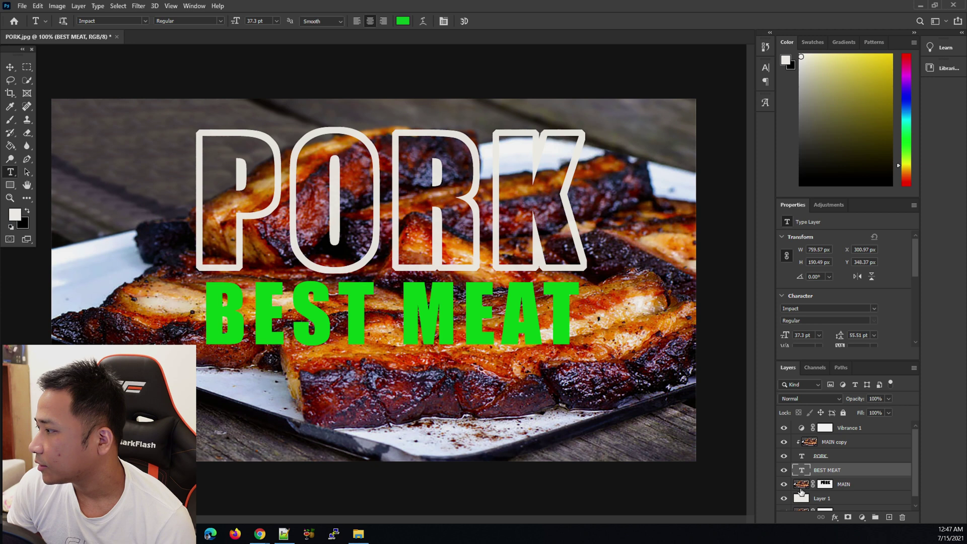
Draw a rectangle shape of about 761 x 145 px around the BEST MEAT text, on a layer directly above MAIN.
left_click(825, 487)
left_click(826, 486)
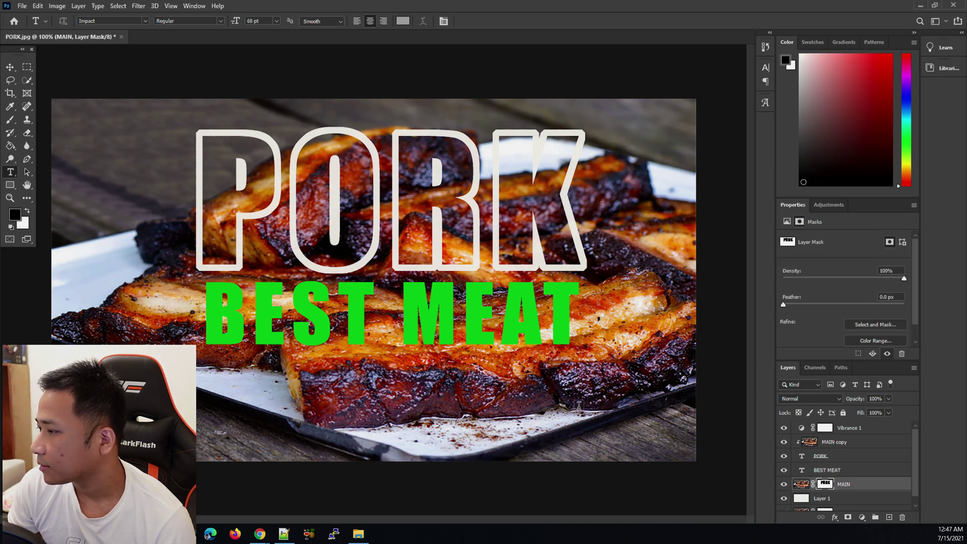
left_click(14, 183)
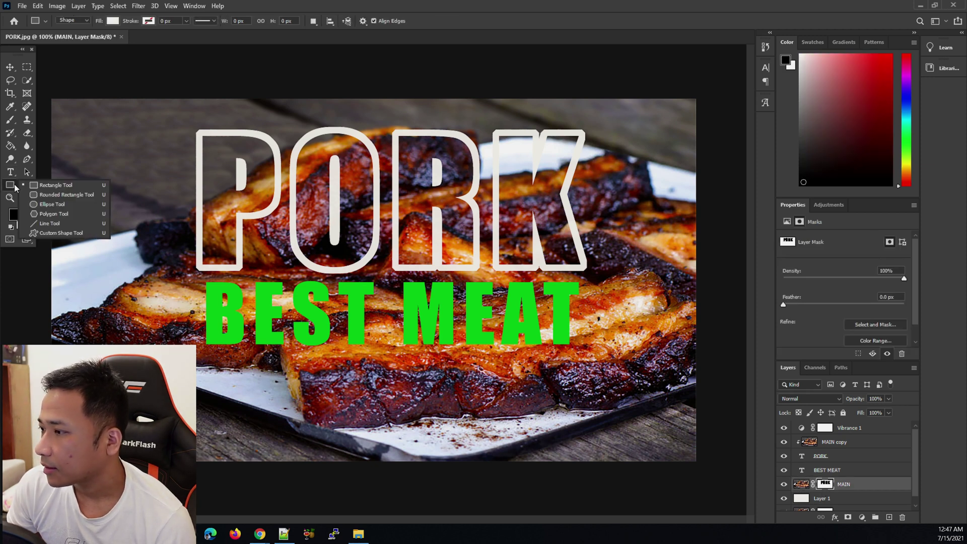
left_click(46, 195)
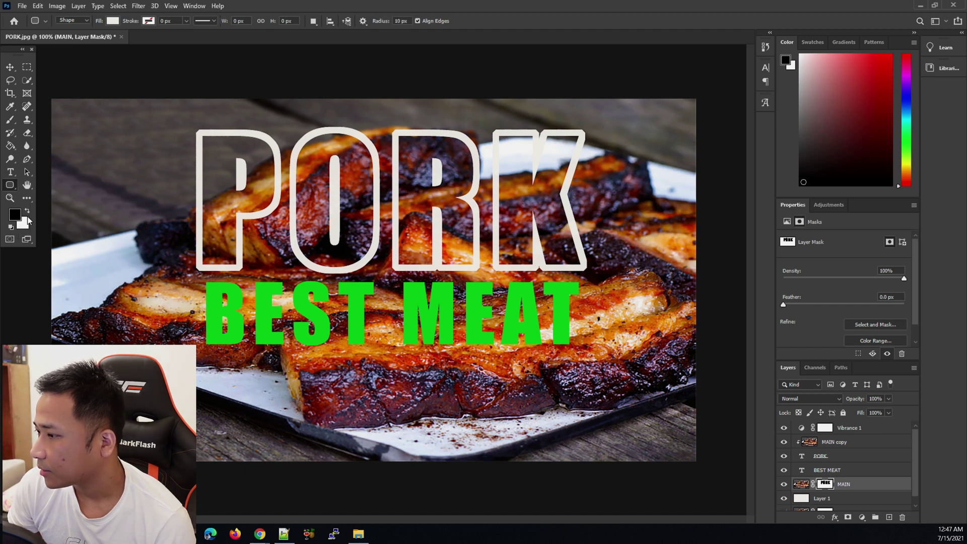
right_click(13, 183)
left_click(50, 185)
left_click_drag(199, 280, 583, 352)
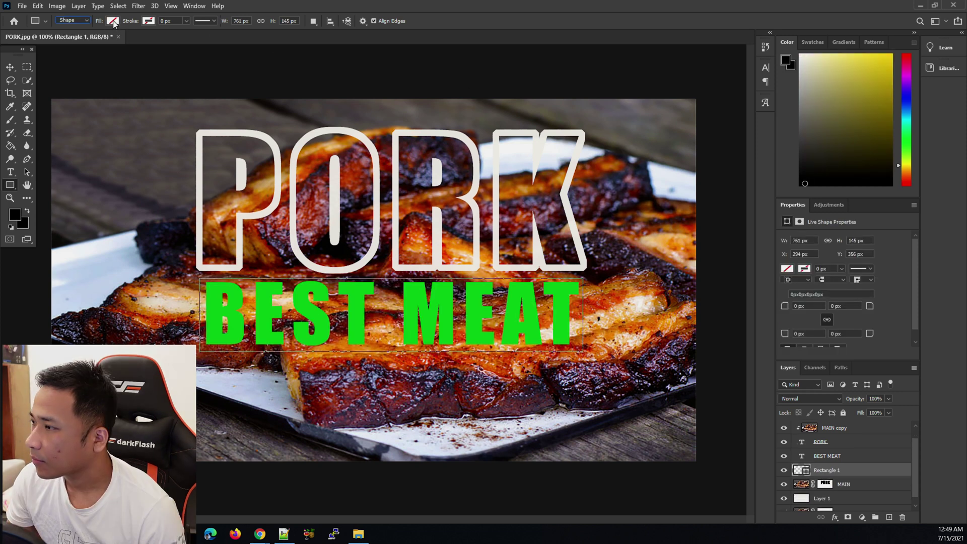
Fill the rectangle behind BEST MEAT with a black gradient preset.
left_click(112, 21)
left_click(89, 40)
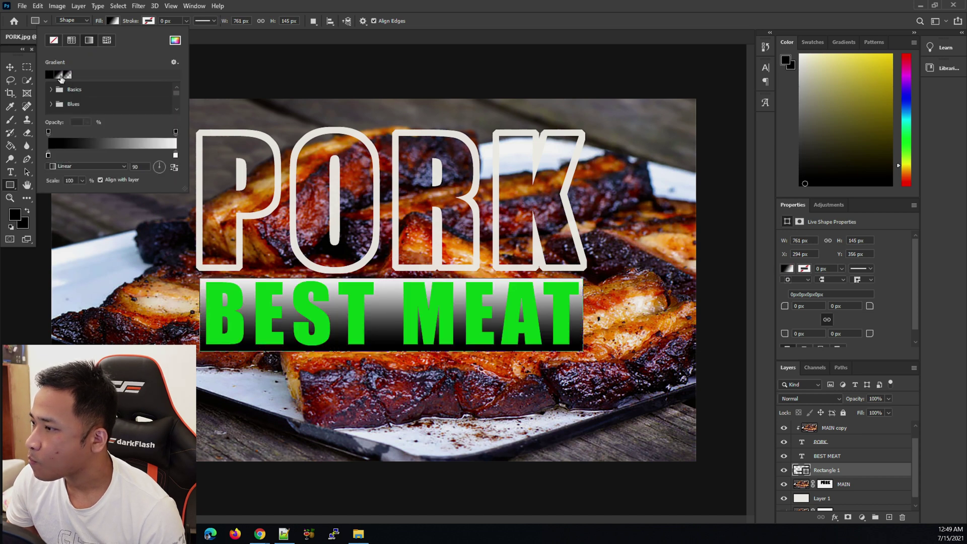
left_click(49, 75)
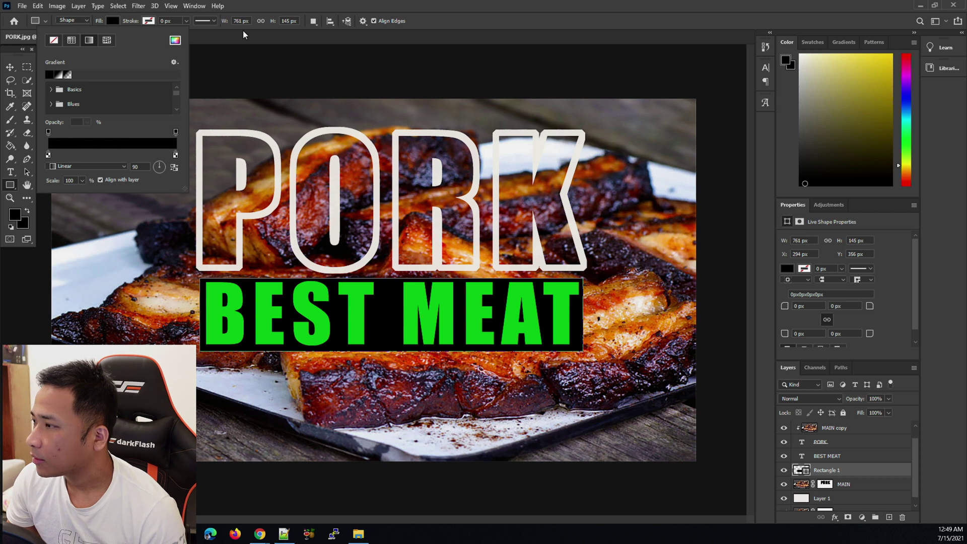
left_click(229, 37)
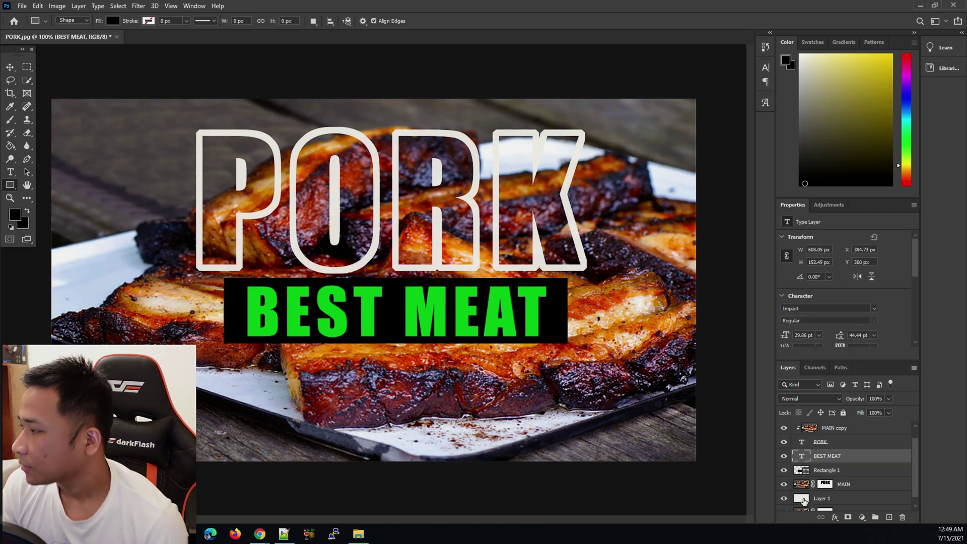
left_click(832, 498)
scroll(839, 497, "down", 1)
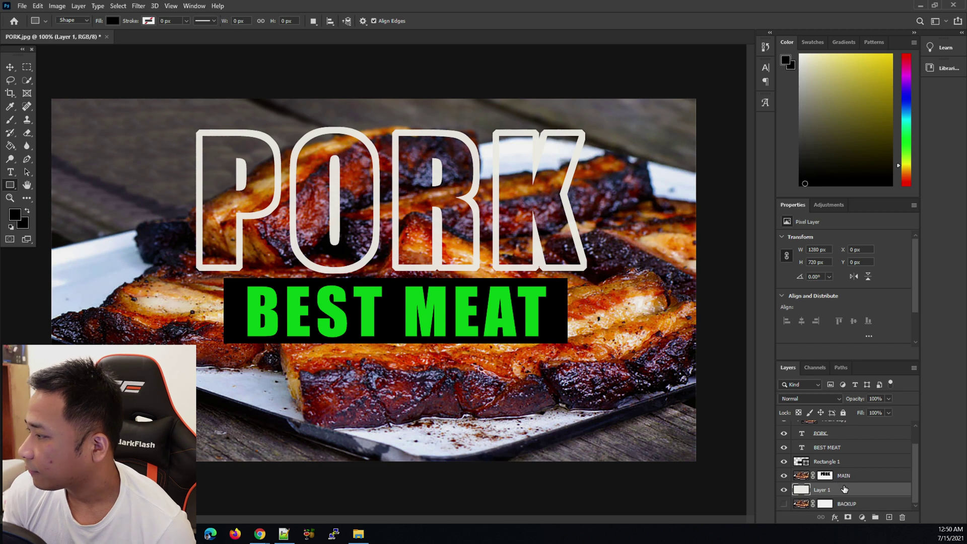
left_click(801, 478)
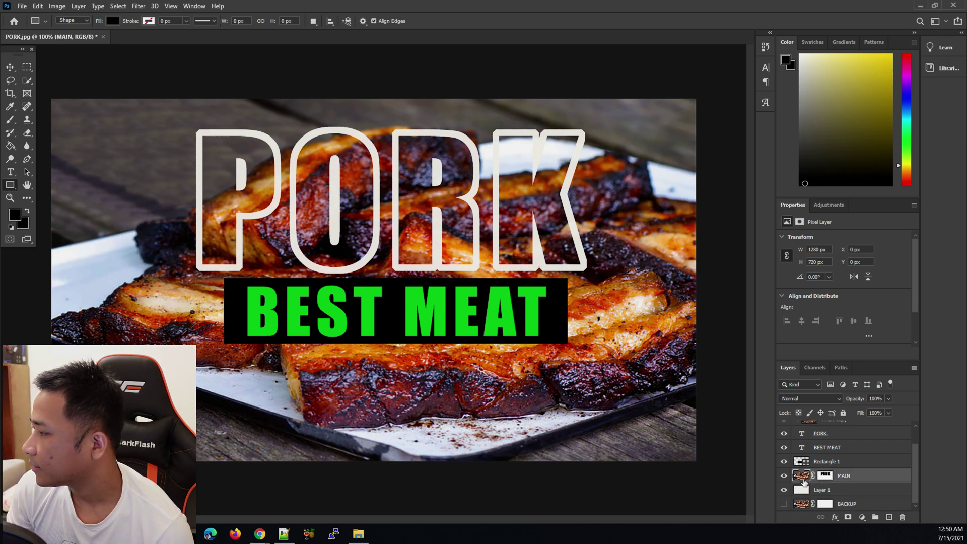
Save a JPEG copy of the thumbnail as PORK_FINAL1.jpg in the THUMBNAIL folder at Maximum quality 12.
left_click(22, 6)
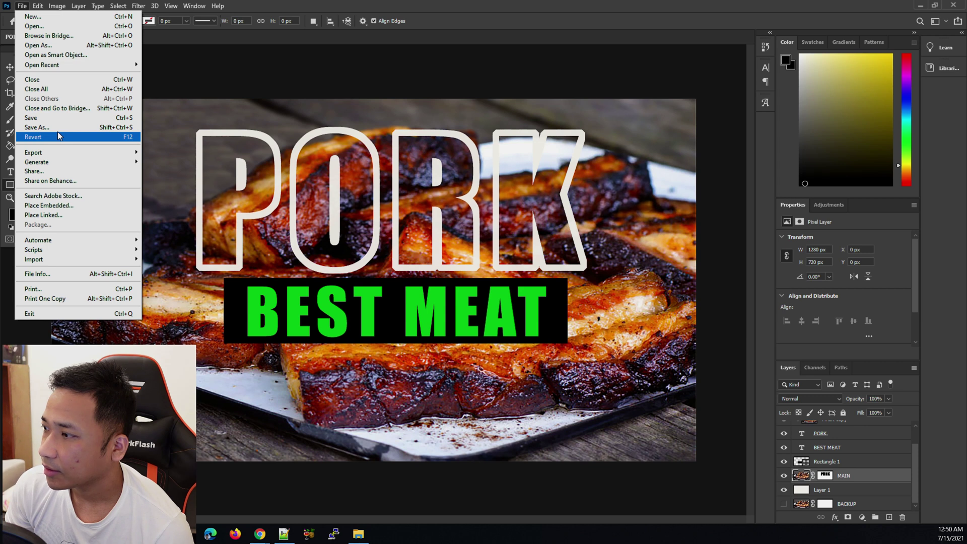
left_click(58, 128)
left_click(201, 323)
left_click(227, 402)
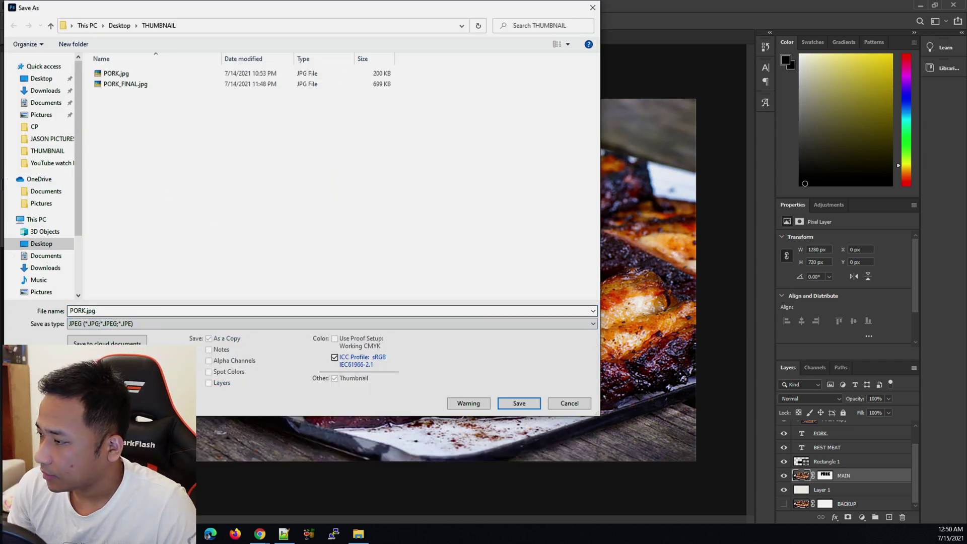
left_click(132, 85)
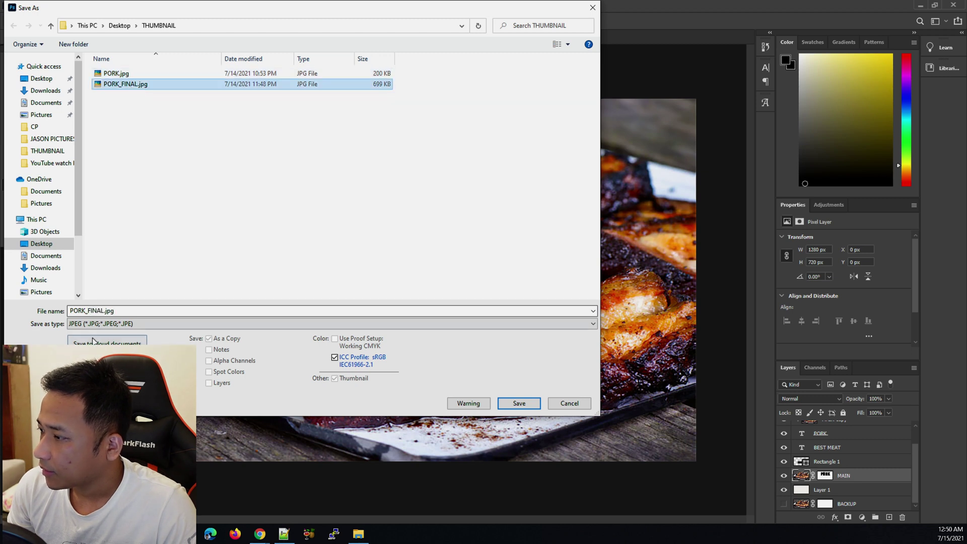
left_click(94, 323)
left_click(106, 310)
double_click(106, 310)
left_click(105, 310)
type("1")
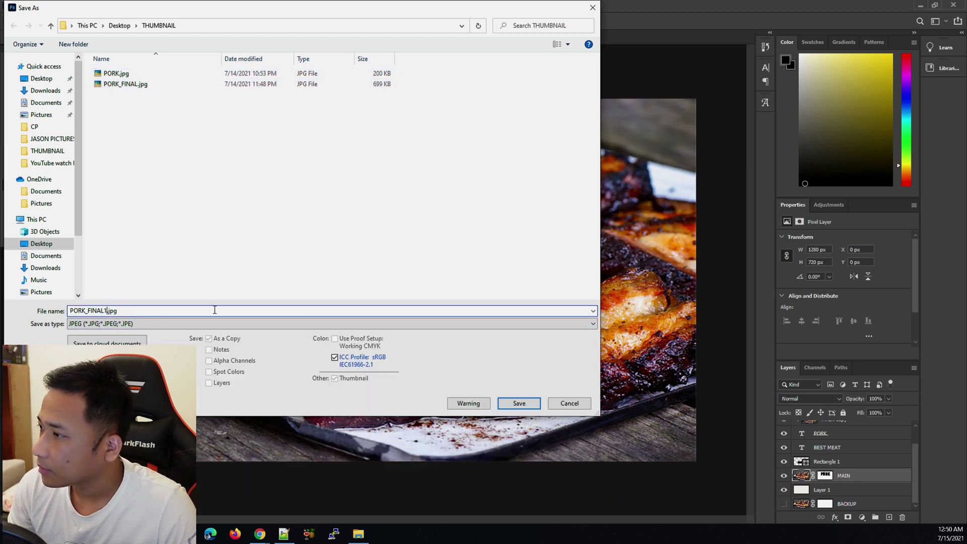
left_click(515, 404)
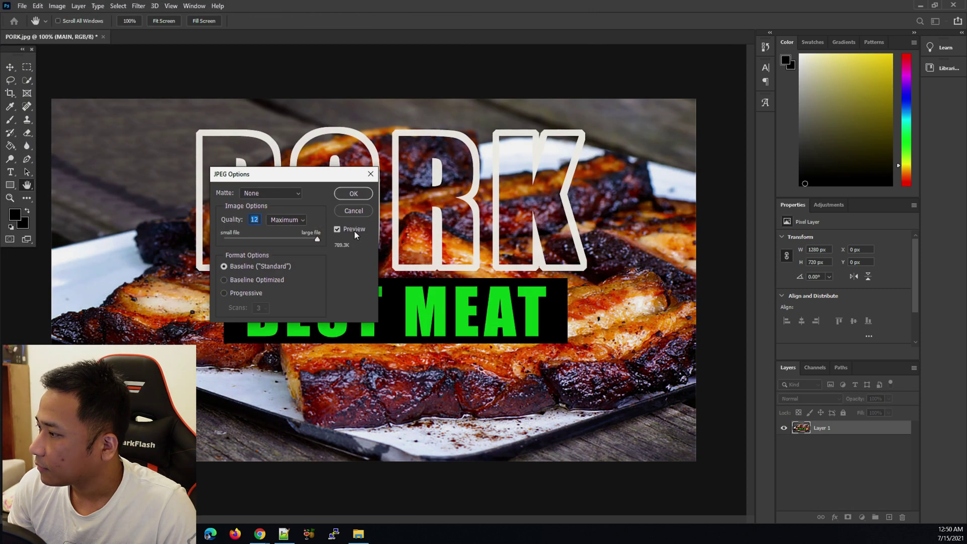
left_click(352, 197)
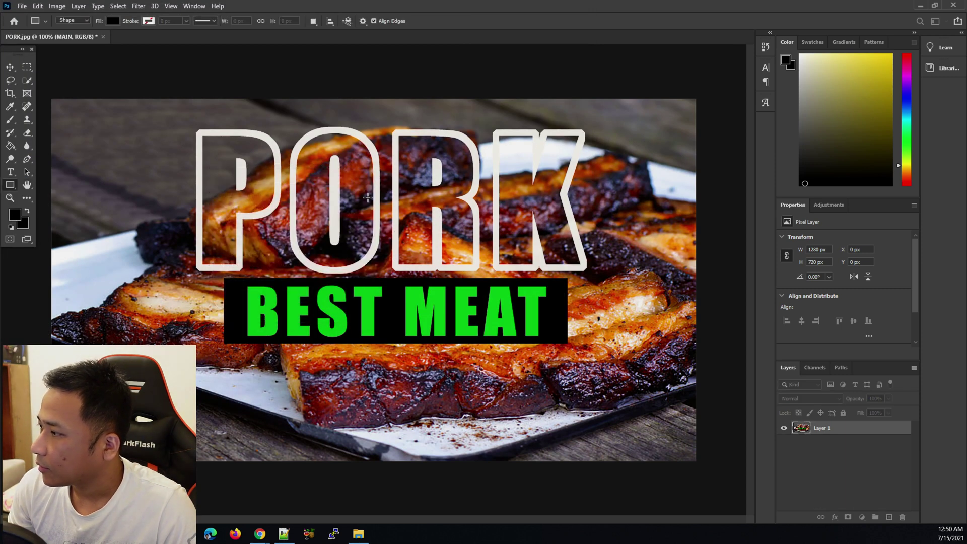
Switch to the THUMBNAIL folder on the desktop and examine the original PORK.jpg enlarged in the photo viewer.
left_click(920, 6)
double_click(439, 70)
double_click(276, 236)
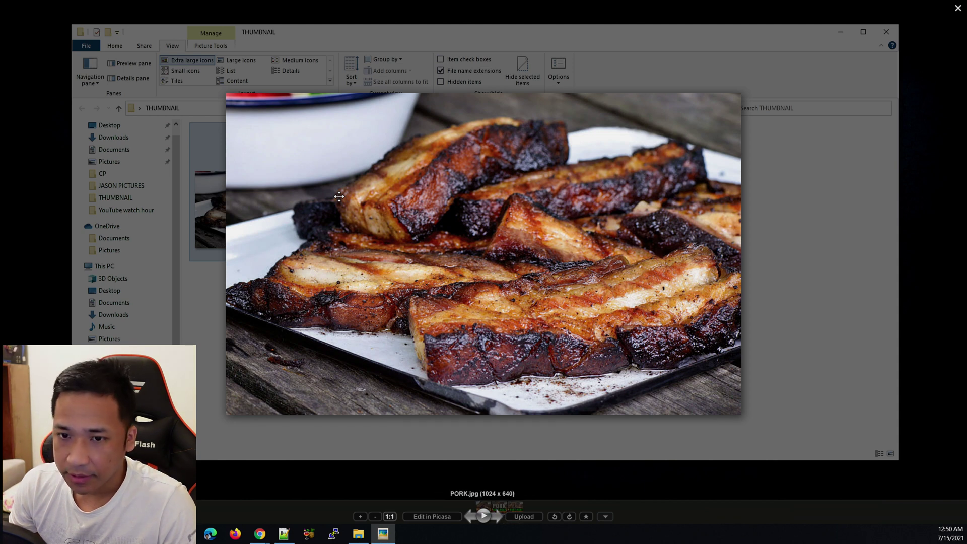
scroll(339, 197, "up", 2)
left_click_drag(423, 190, 282, 151)
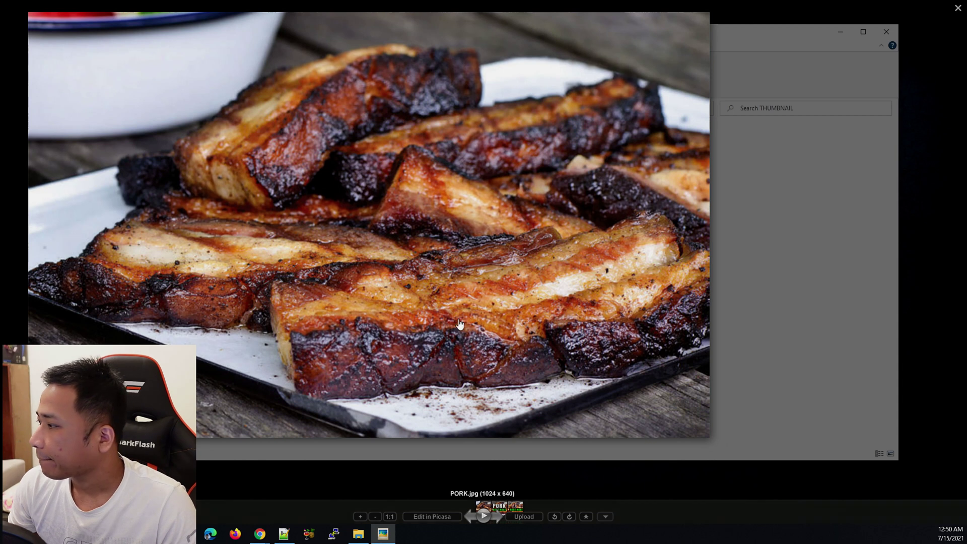
scroll(460, 325, "up", 2)
left_click_drag(500, 279, 503, 322)
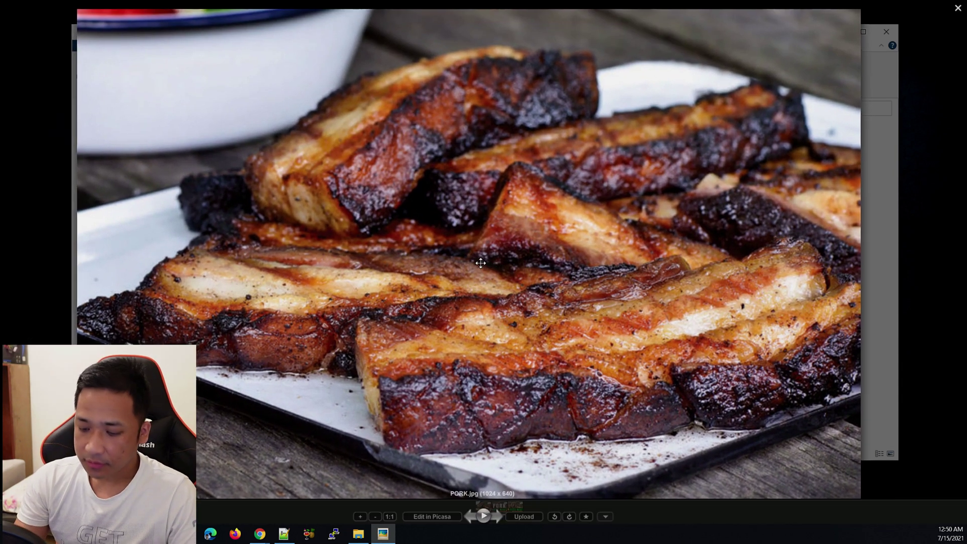
Compare the enlarged PORK_FINAL.jpg and PORK_FINAL1.jpg thumbnails with each other and with the original PORK.jpg.
key("Right")
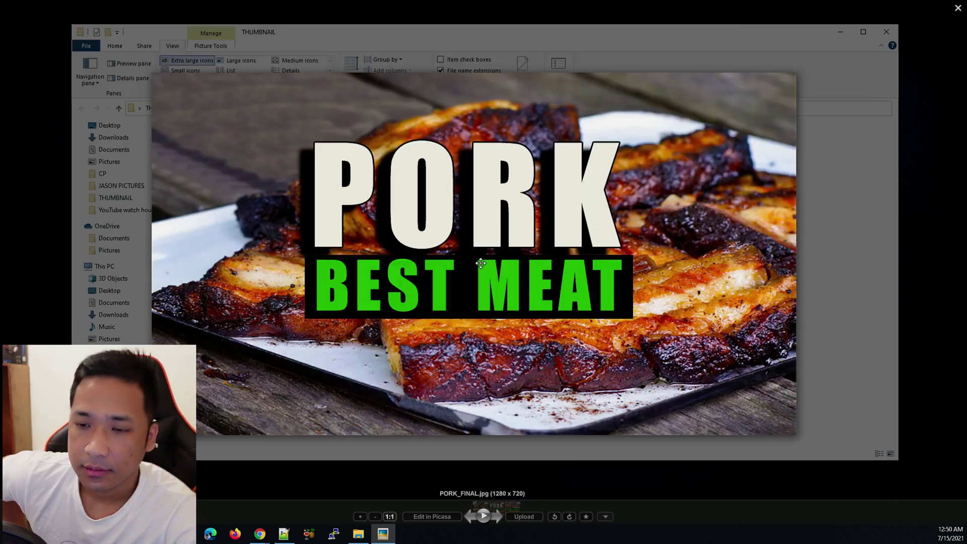
scroll(509, 287, "up", 3)
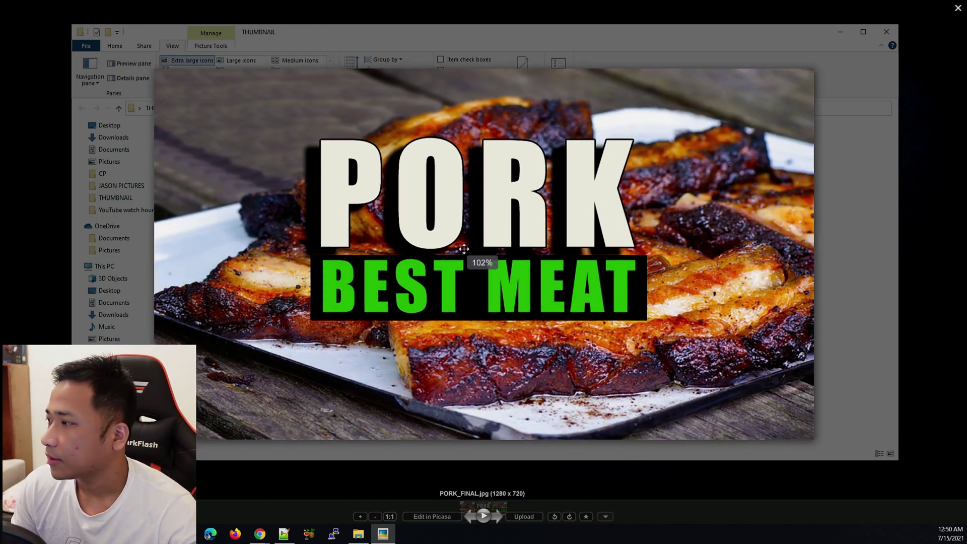
scroll(474, 249, "down", 1)
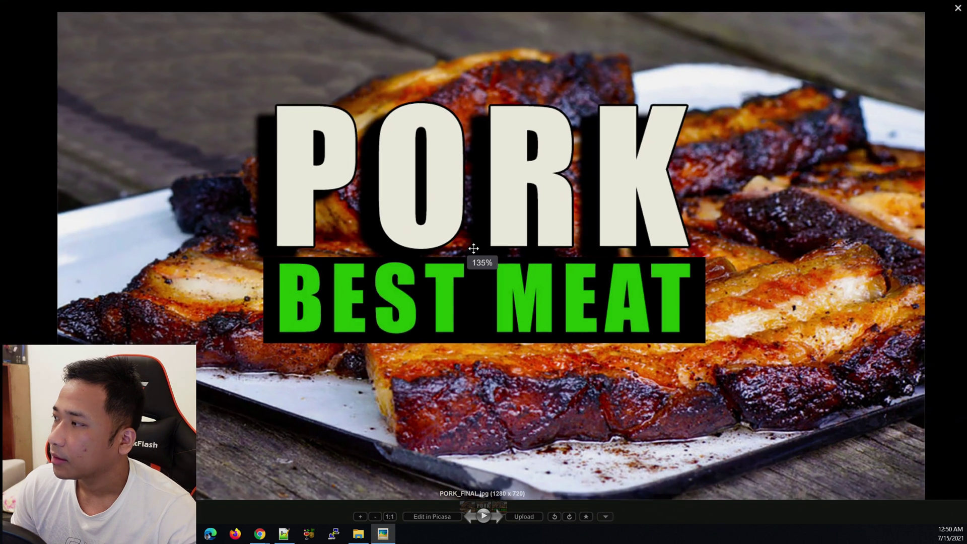
scroll(474, 248, "up", 1)
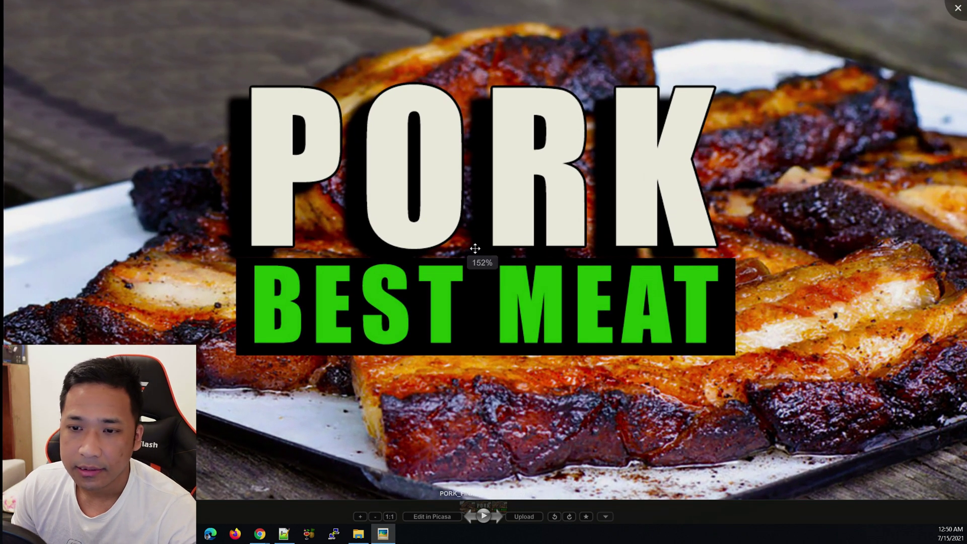
key("Right")
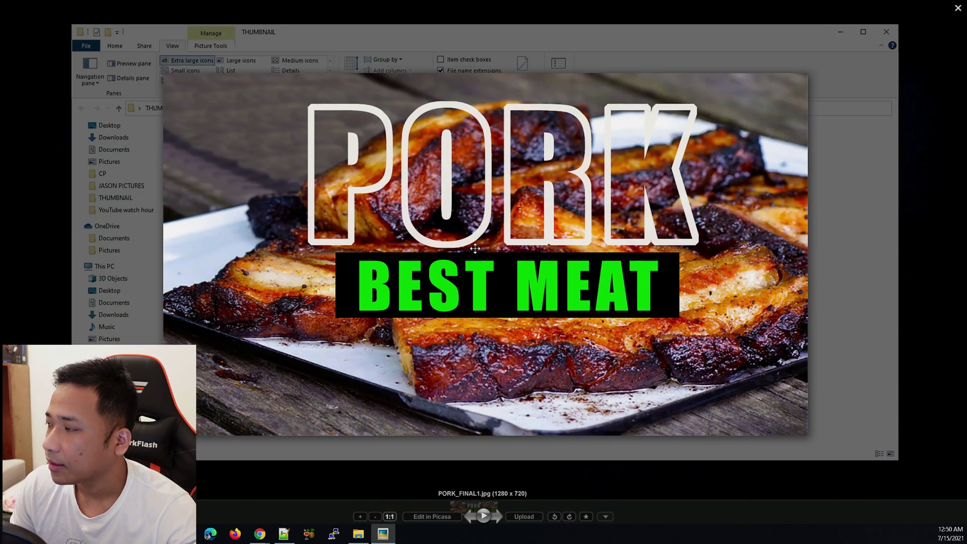
scroll(477, 248, "up", 2)
scroll(478, 248, "down", 2)
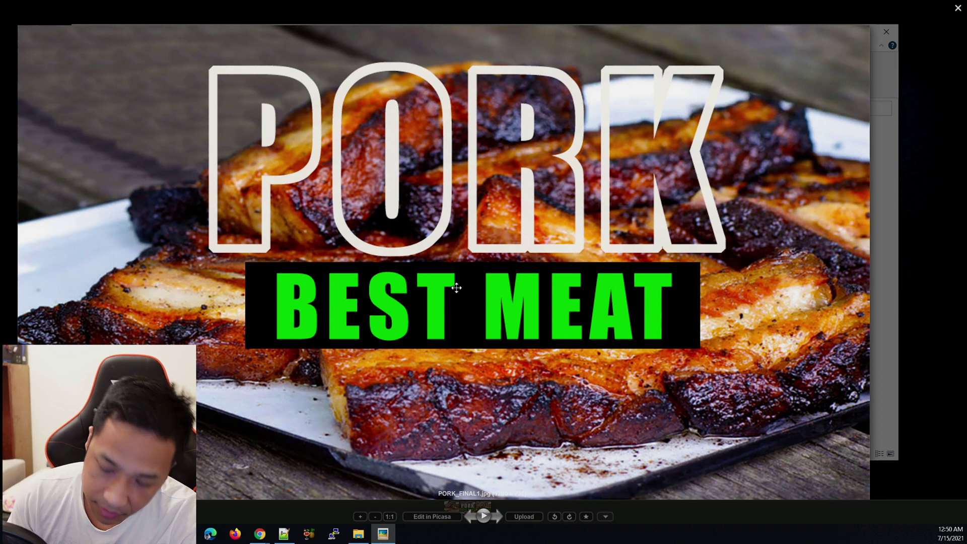
key("Left")
key("Left")
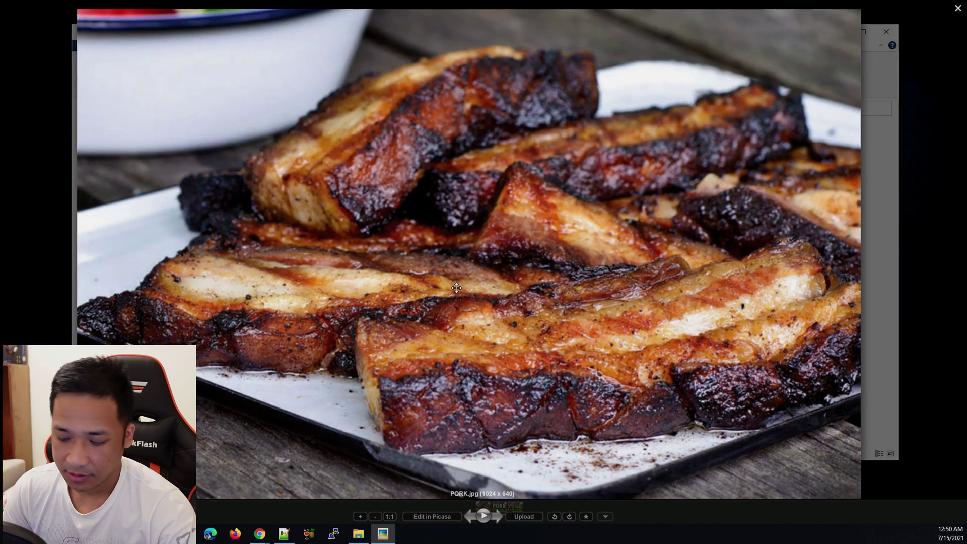
key("Right")
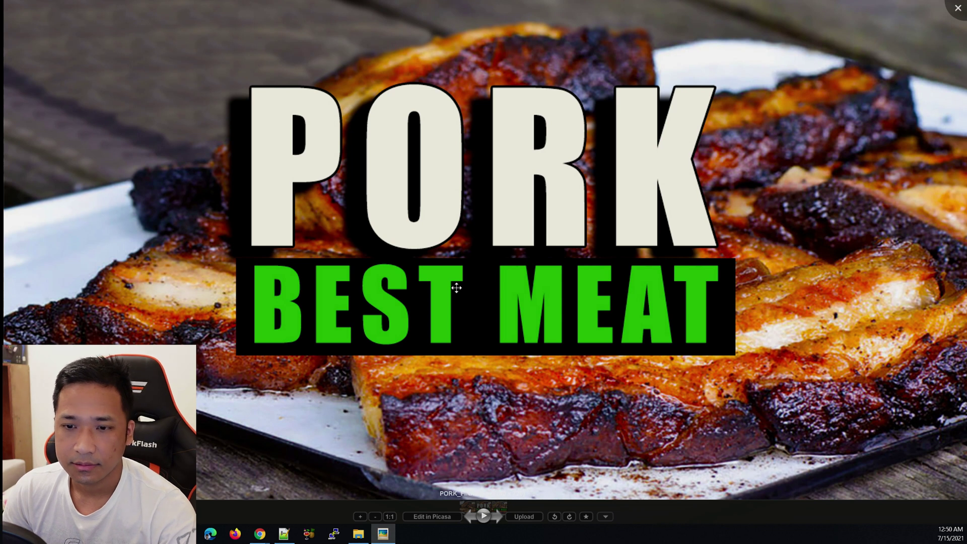
key("Right")
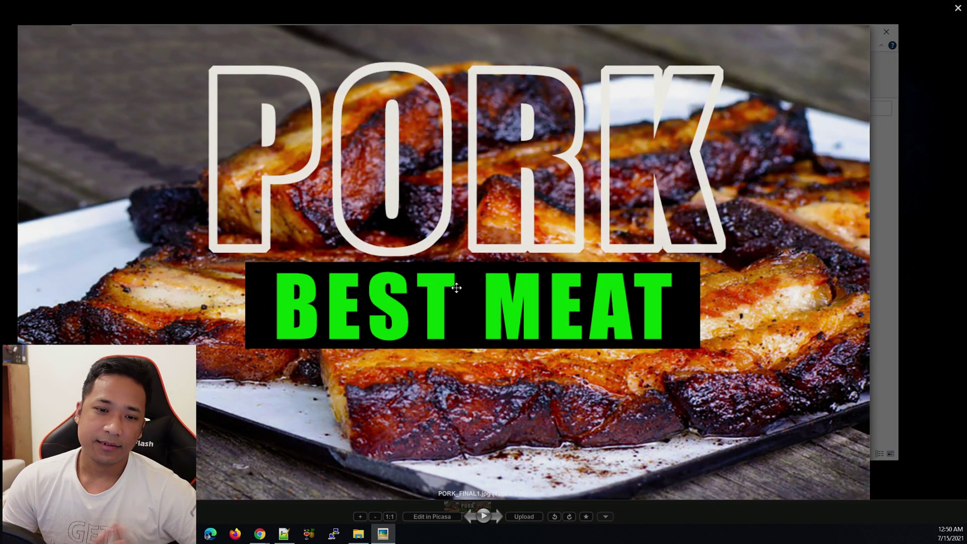